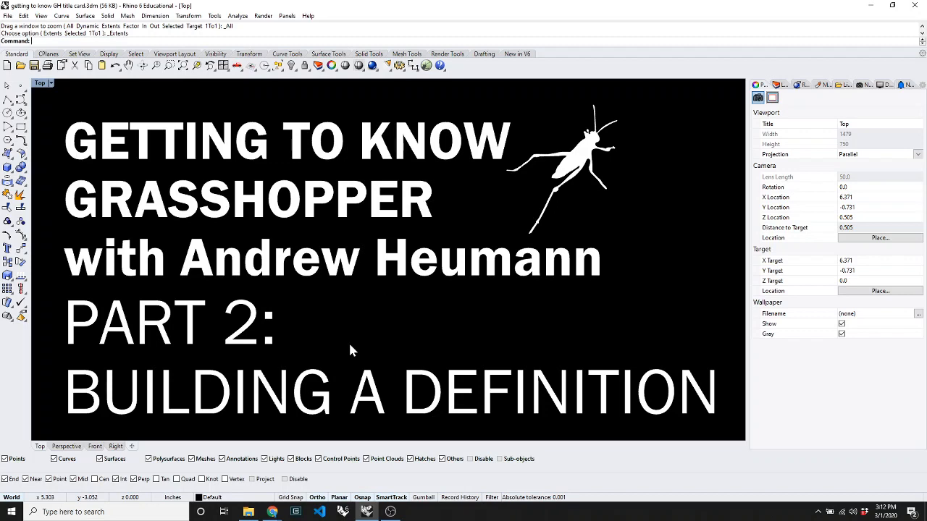
# Hide all the title card objects and switch the viewport to shaded display.
pyautogui.hotkey('ctrl', 'a')
pyautogui.write('Hide')
pyautogui.press('Return')
pyautogui.write('S')
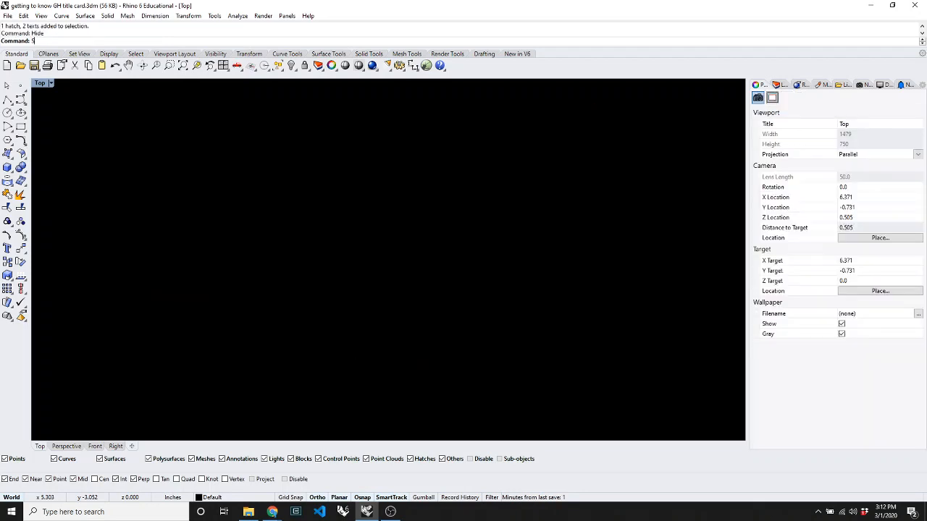
pyautogui.write('V')
pyautogui.press('Return')
# Tilt the Top view with RotateView and turn on the construction grid and axes.
pyautogui.write('O')
pyautogui.press('Return')
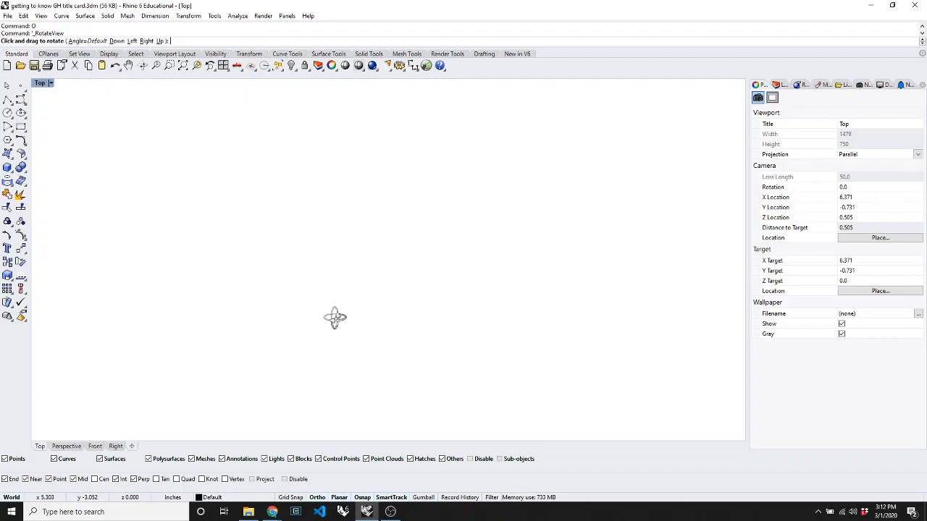
pyautogui.moveTo(335, 316); pyautogui.dragTo(397, 288)
pyautogui.press('Return')
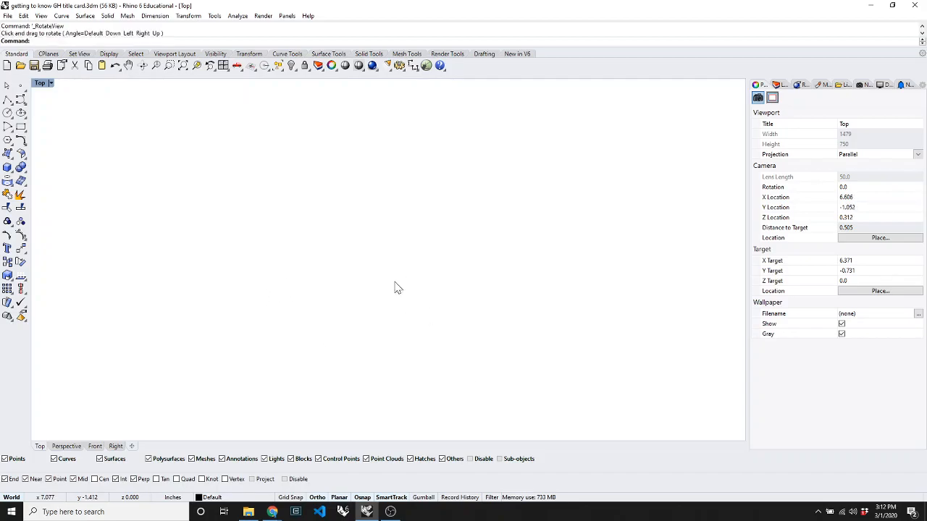
pyautogui.press('F7')
pyautogui.scroll(-10, 394, 282)
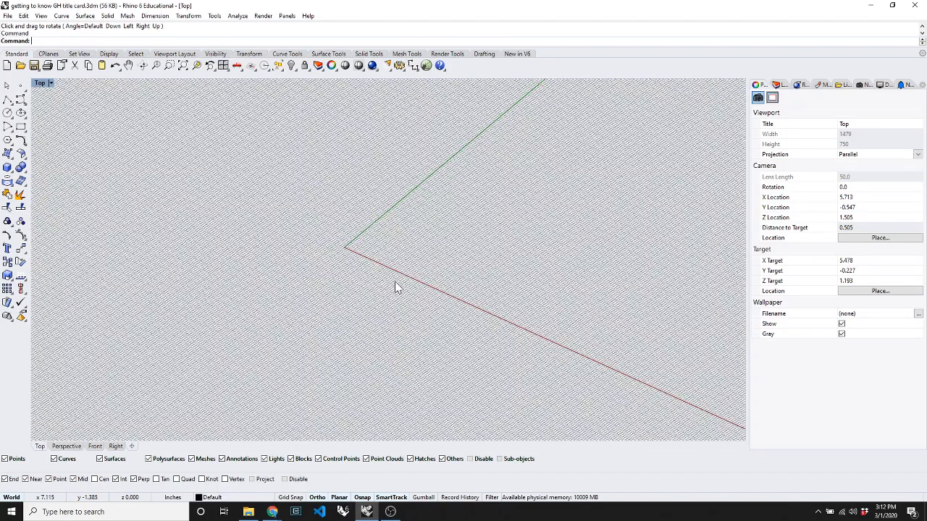
pyautogui.scroll(12, 337, 240)
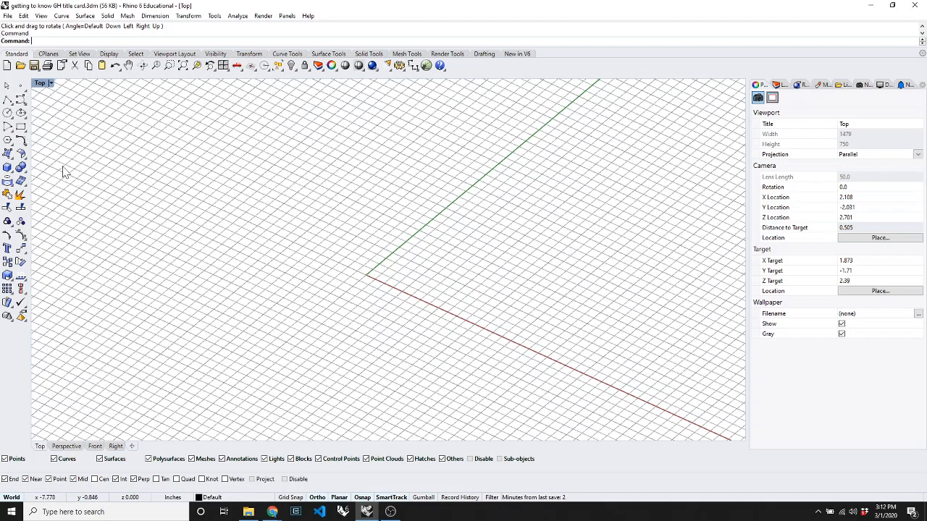
# Draw a large six-sided polygon centred on the origin.
pyautogui.click(8, 141)
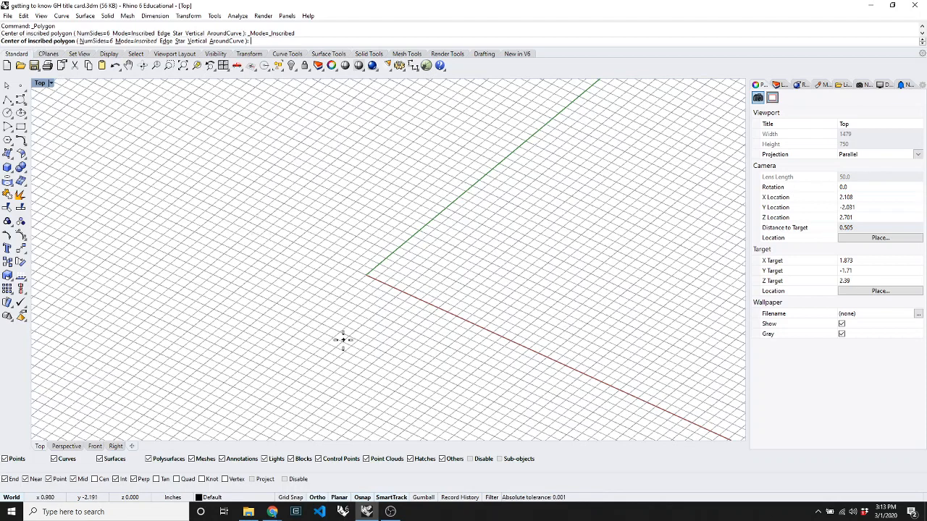
pyautogui.click(365, 275)
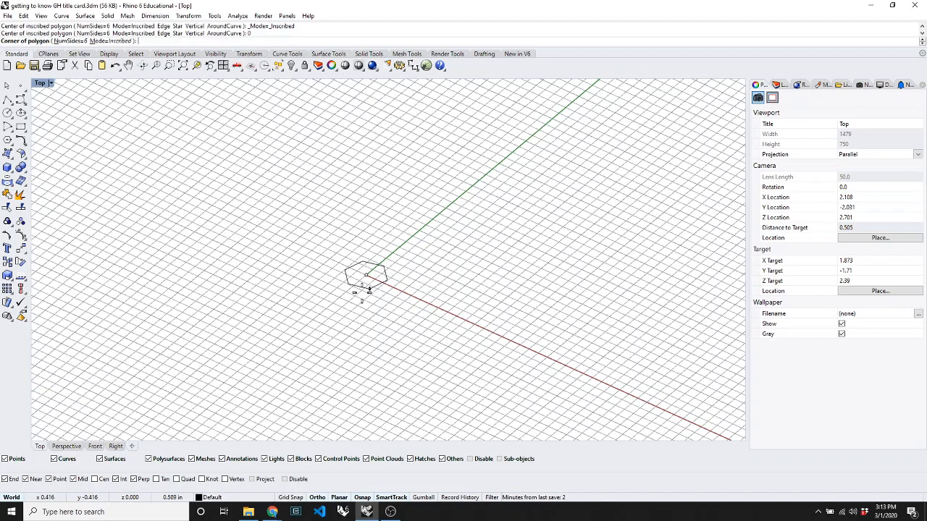
pyautogui.click(440, 311)
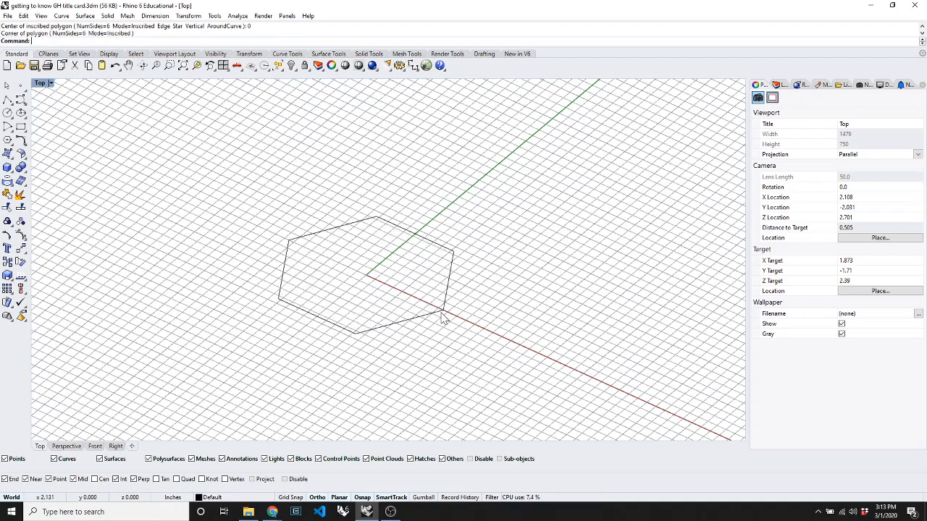
# Repeat Polygon with centre 0 to draw a smaller inner hexagon, and select it.
pyautogui.rightClick(388, 332)
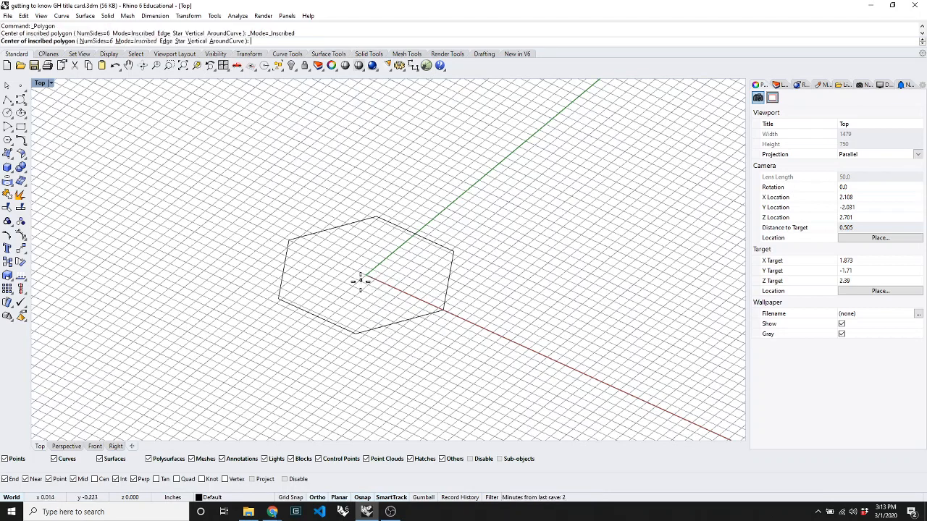
pyautogui.write('0')
pyautogui.press('Return')
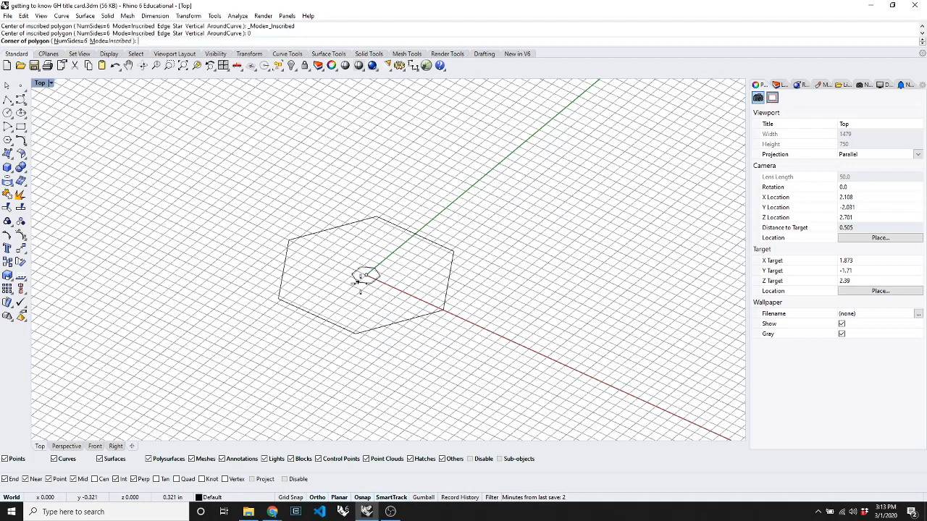
pyautogui.click(408, 291)
pyautogui.click(409, 293)
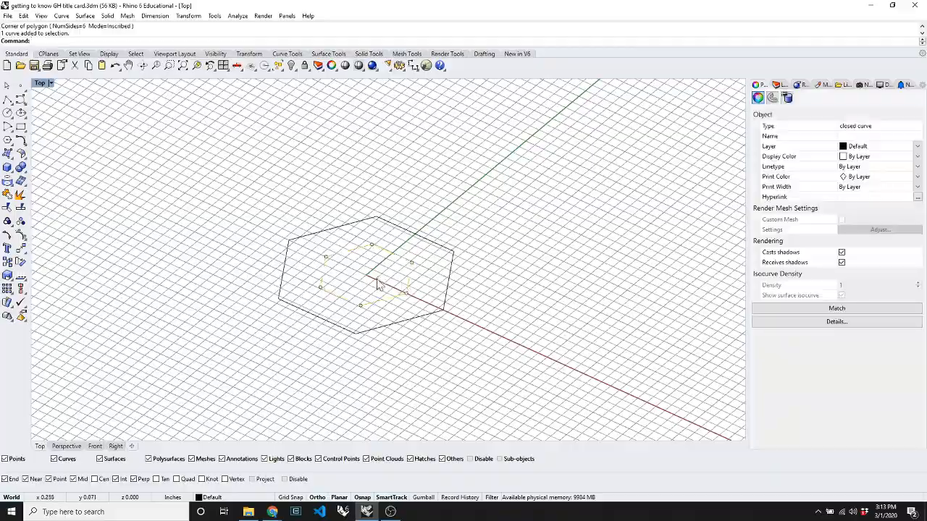
# Tilt the view and lift the small hexagon straight up with the Gumball Z arrow.
pyautogui.write('O')
pyautogui.press('Return')
pyautogui.moveTo(373, 349); pyautogui.dragTo(366, 319)
pyautogui.press('Return')
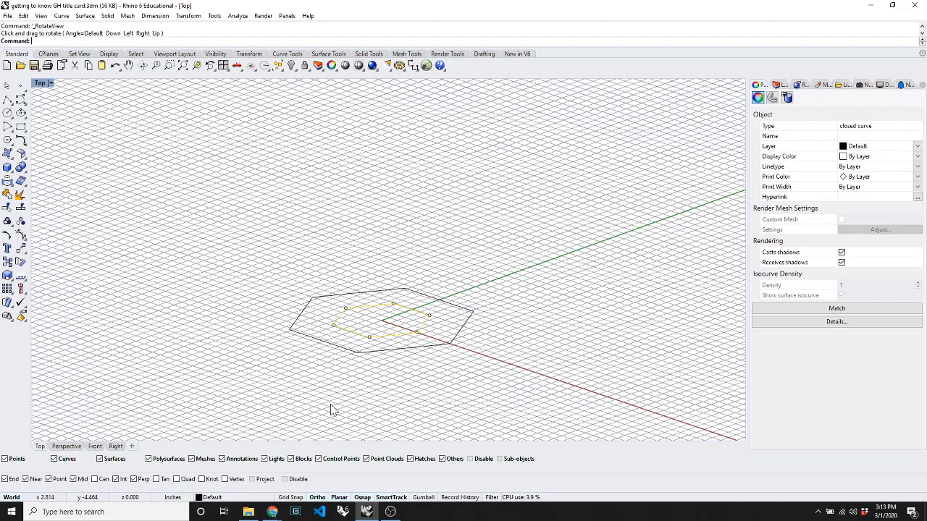
pyautogui.click(423, 497)
pyautogui.moveTo(382, 283); pyautogui.dragTo(379, 223)
# Window-select both hexagons and start the Loft command.
pyautogui.click(488, 319)
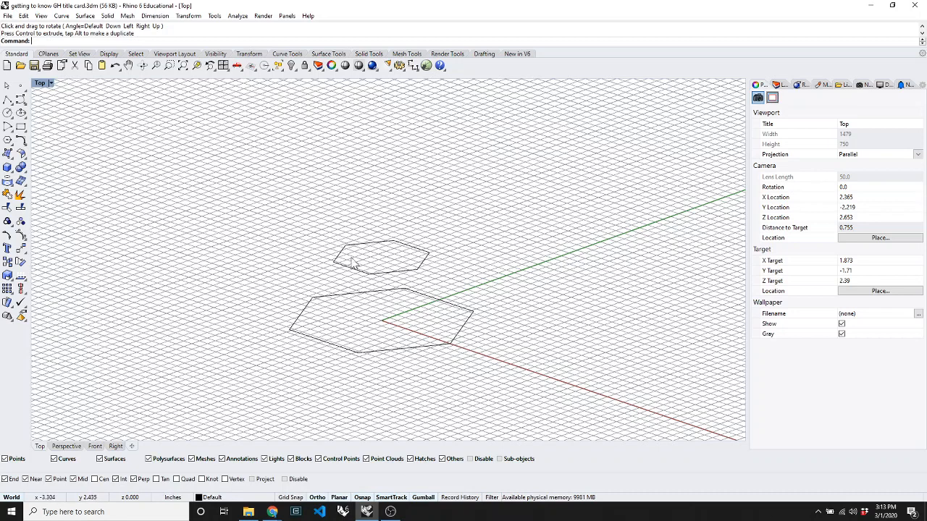
pyautogui.moveTo(471, 383); pyautogui.dragTo(425, 257)
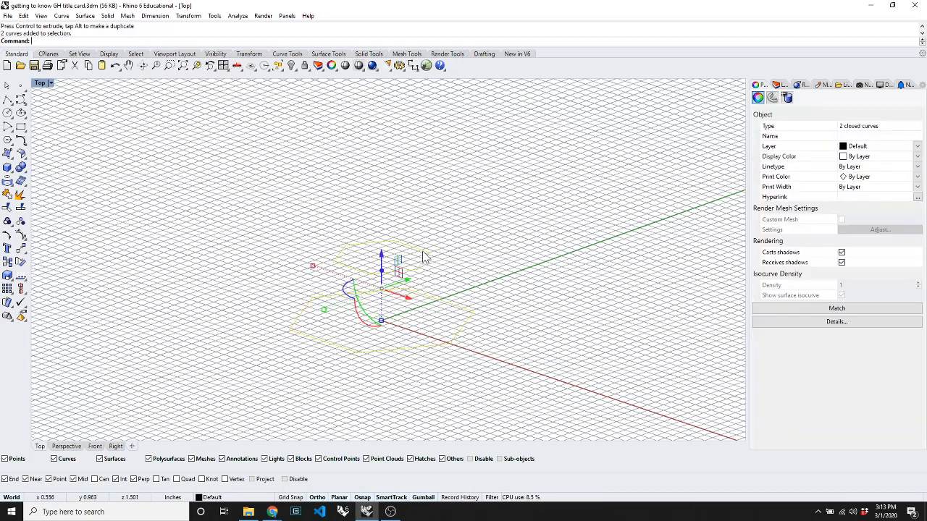
pyautogui.click(424, 252)
pyautogui.click(499, 249)
pyautogui.moveTo(487, 351); pyautogui.dragTo(386, 219)
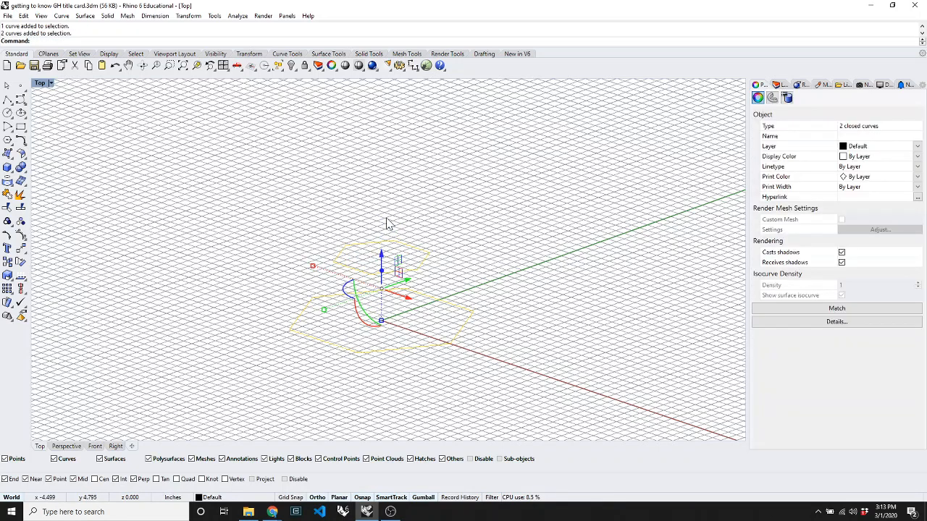
pyautogui.write('loft')
pyautogui.press('Return')
# Create the loft with the default seam and options, inspect it, then select the surface and both hexagons.
pyautogui.press('Return')
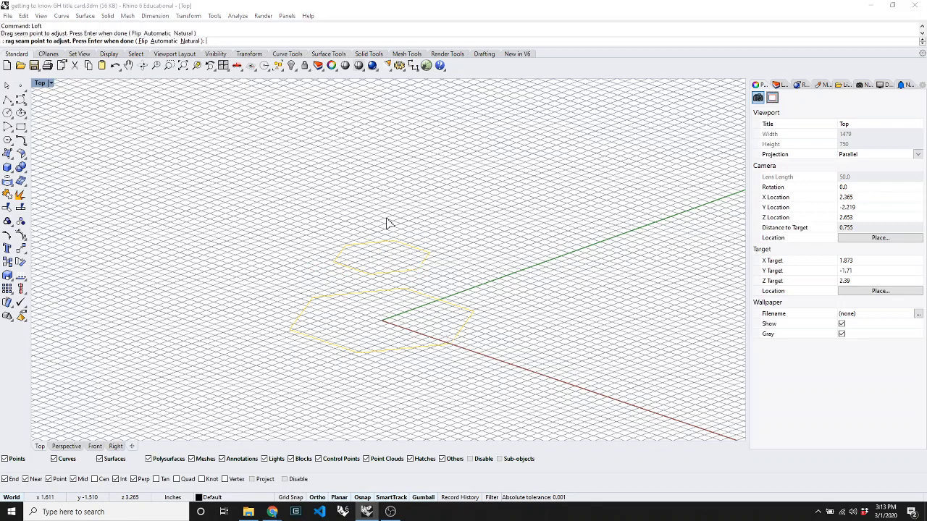
pyautogui.press('Return')
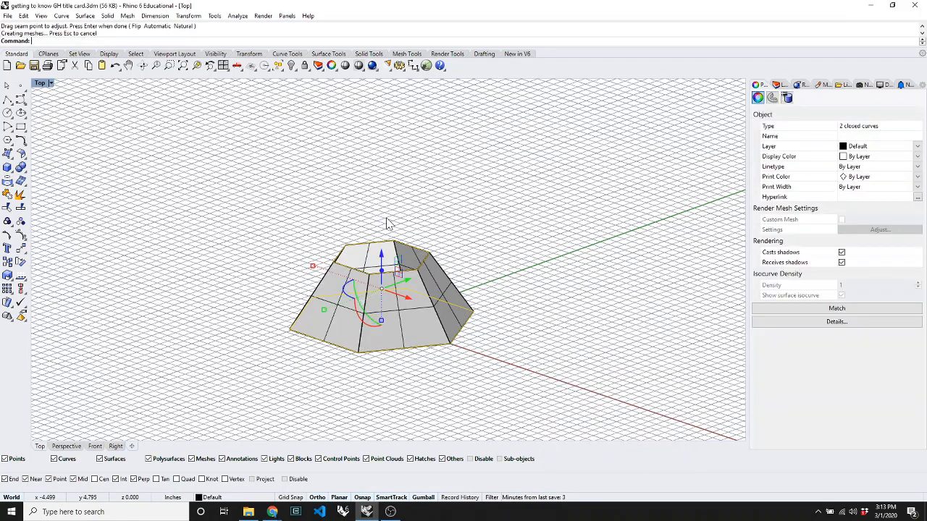
pyautogui.click(554, 321)
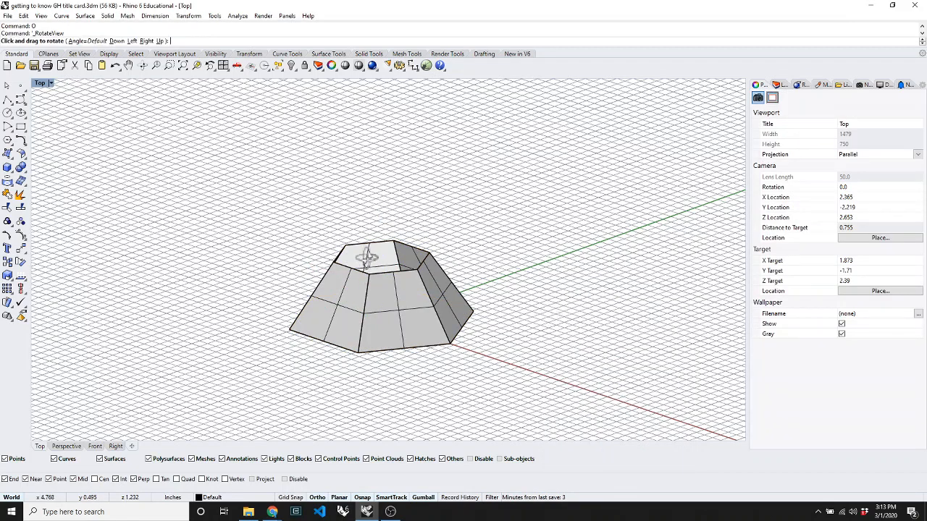
pyautogui.moveTo(368, 254); pyautogui.dragTo(396, 319, button='right')
pyautogui.click(378, 299)
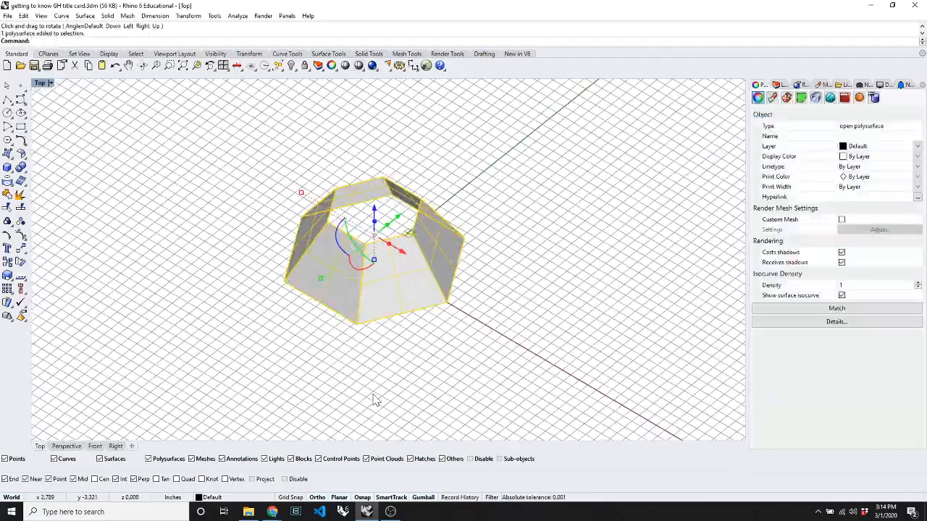
pyautogui.click(389, 353)
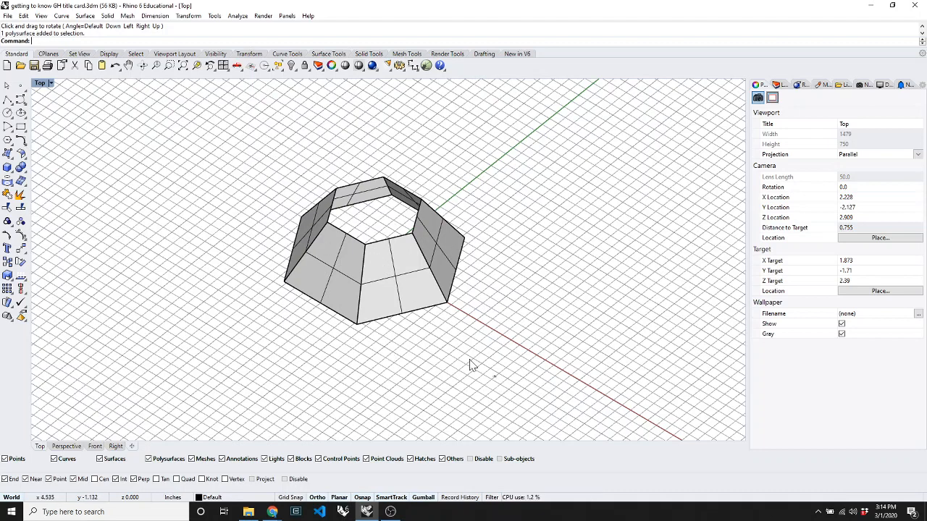
pyautogui.moveTo(471, 364); pyautogui.dragTo(171, 103)
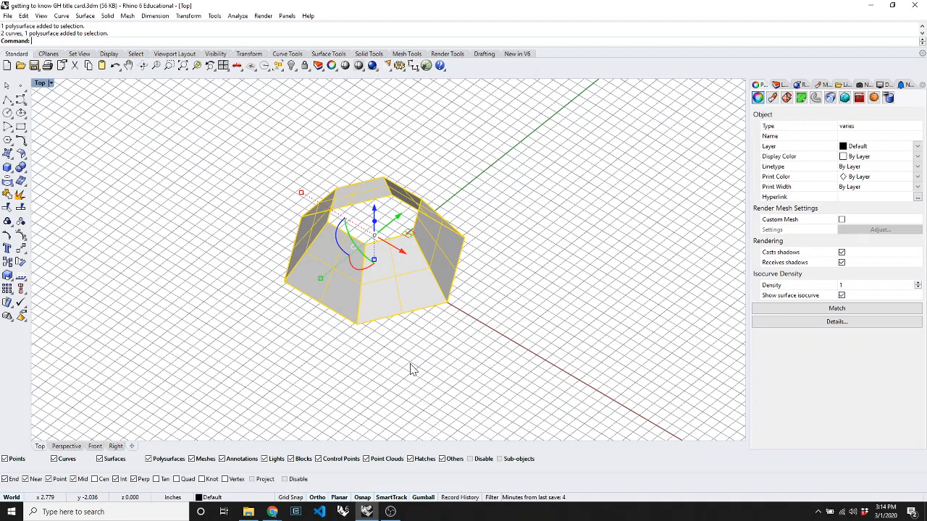
# Delete the lofted surface and both hexagons, then launch Grasshopper with 'Gras'.
pyautogui.press('Delete')
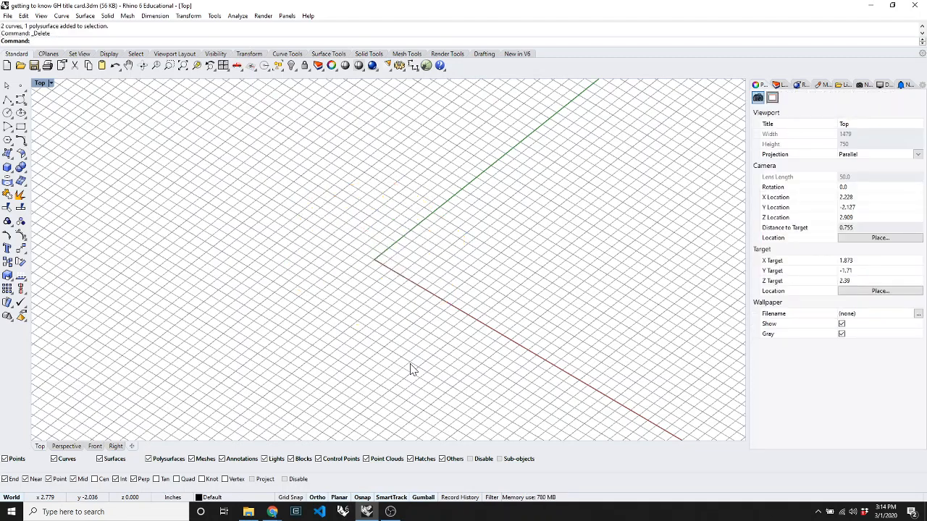
pyautogui.write('Grasshopper')
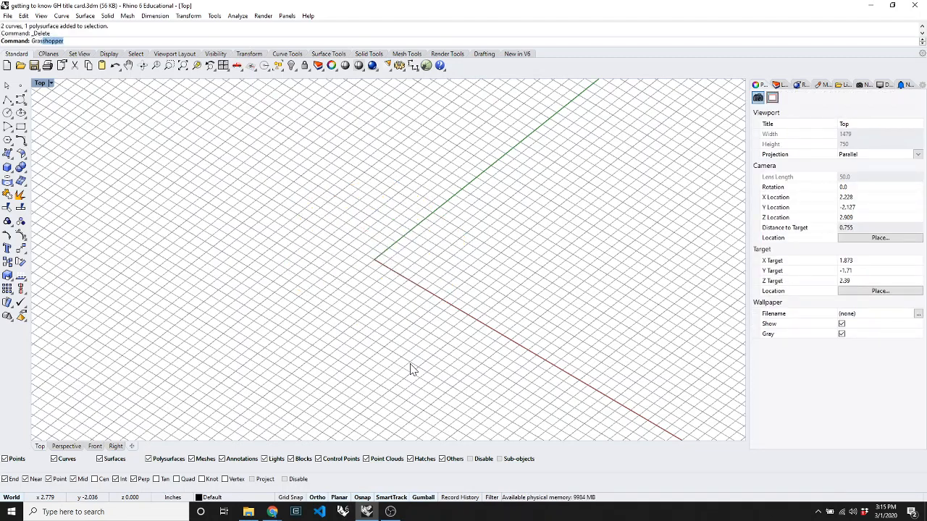
pyautogui.press('Return')
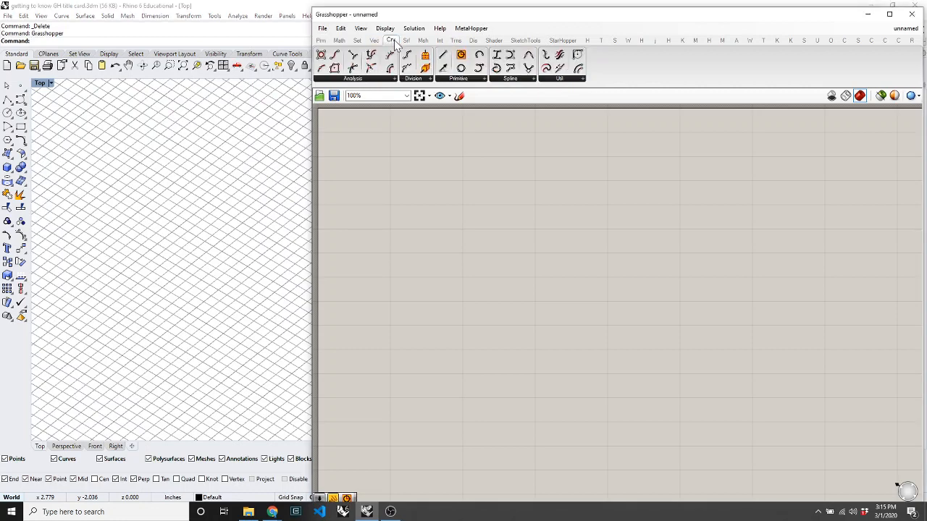
# Browse the curve primitive components and try a 'polygon' search without placing anything.
pyautogui.click(469, 81)
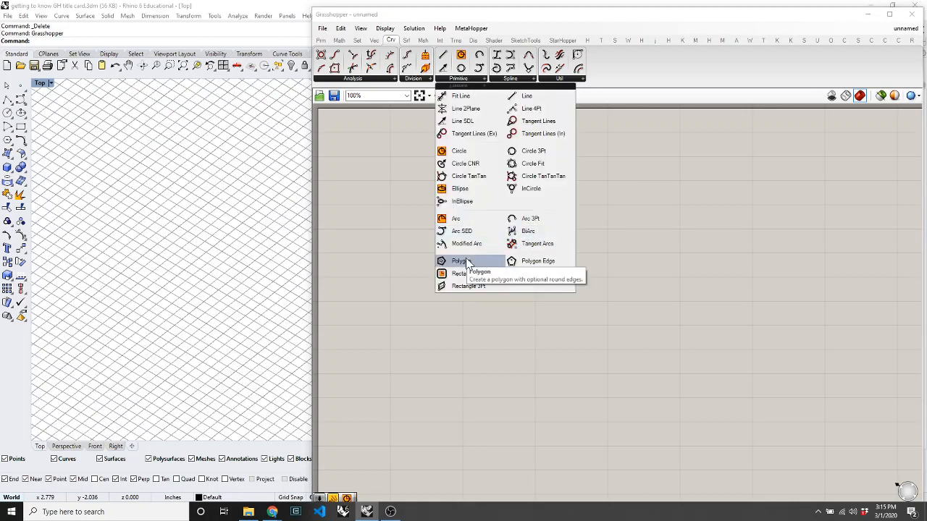
pyautogui.click(403, 245)
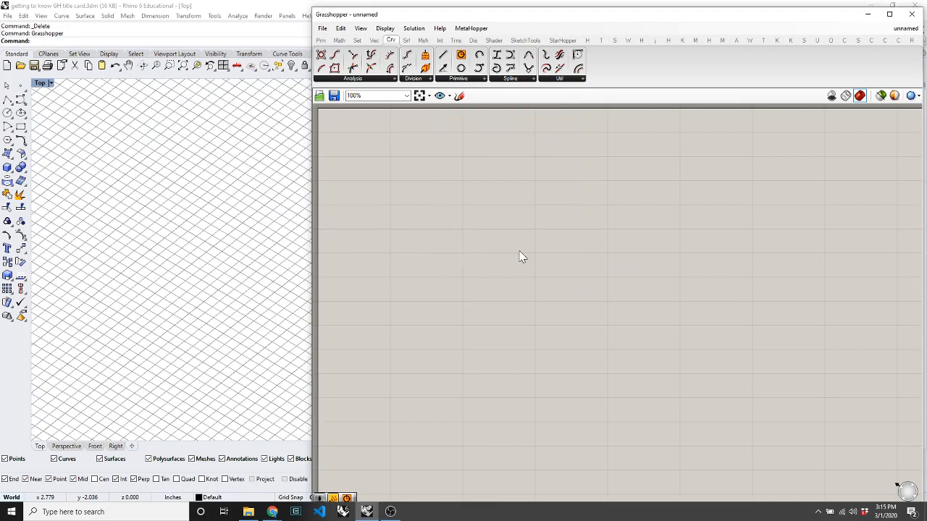
pyautogui.doubleClick(563, 273)
pyautogui.write('poly')
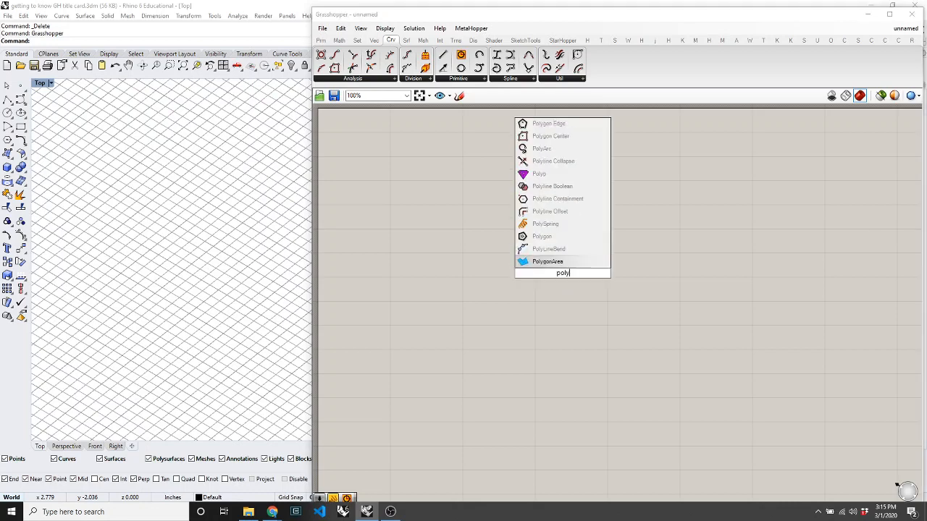
pyautogui.write('gon')
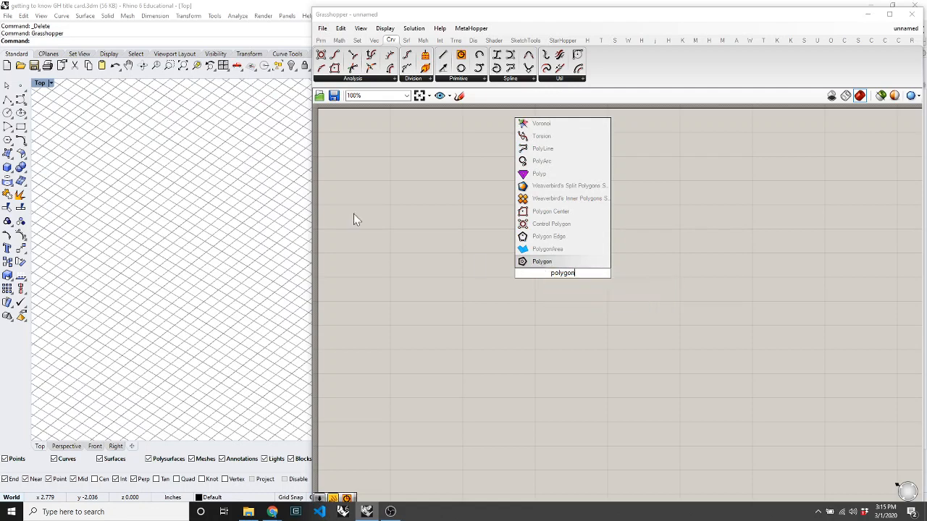
pyautogui.click(578, 313)
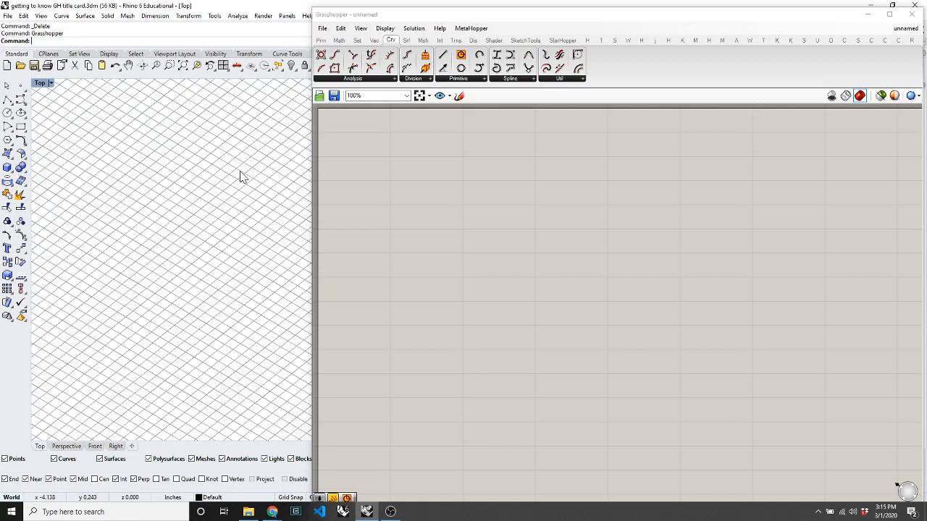
# Dismiss the stray Rhino 'Split' suggestions and reopen the canvas component search.
pyautogui.write('Split')
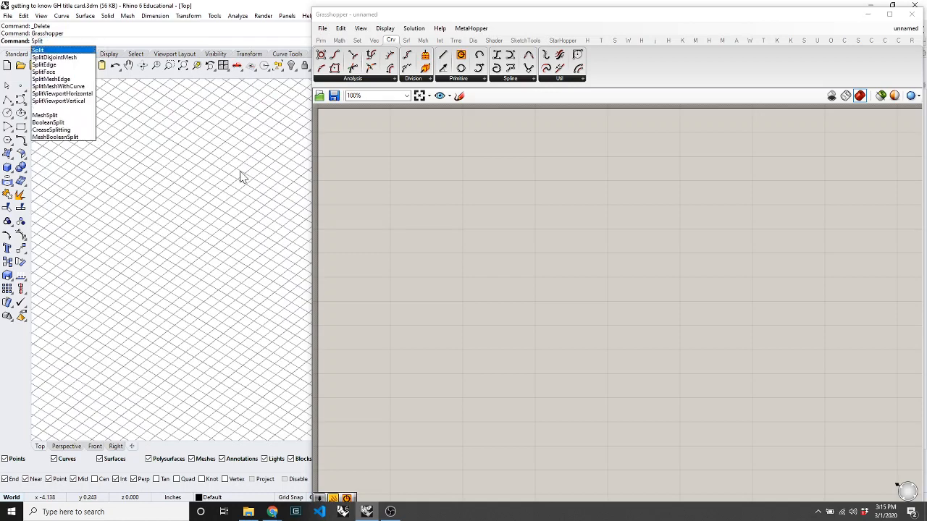
pyautogui.press('Down')
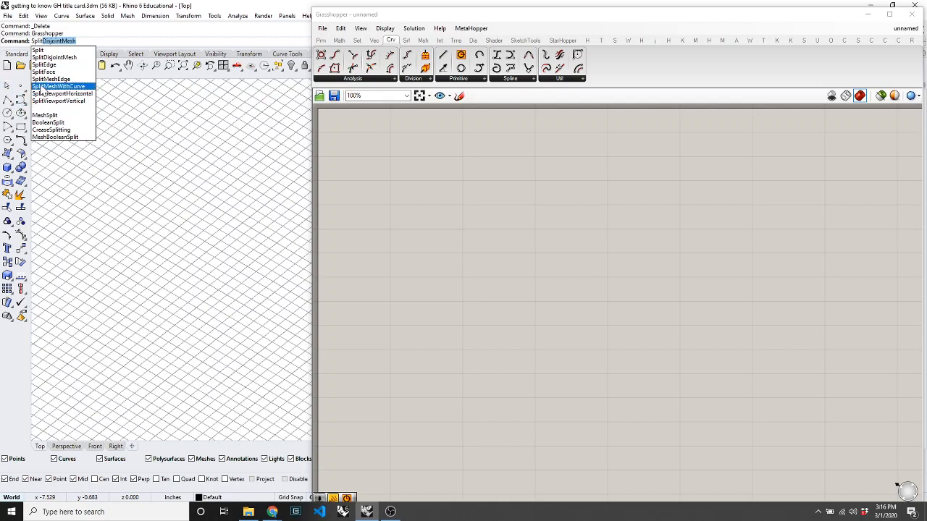
pyautogui.click(166, 168)
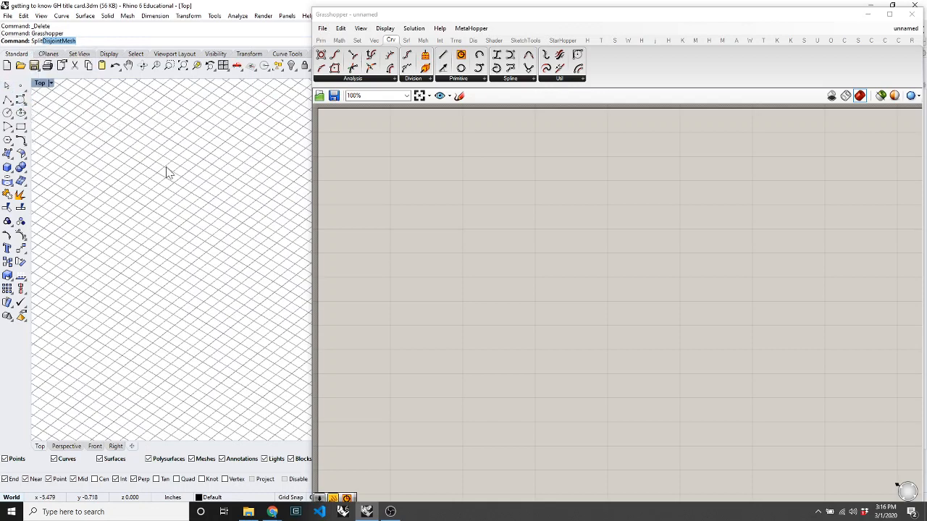
pyautogui.doubleClick(547, 262)
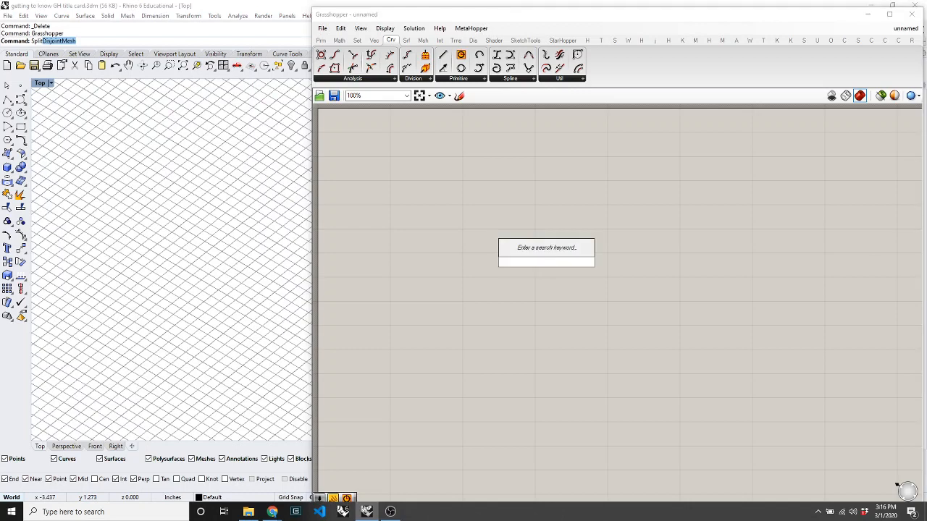
# Place a trial Polygon Edge component from a 'polygon' search, delete it, and close the search.
pyautogui.write('polygon')
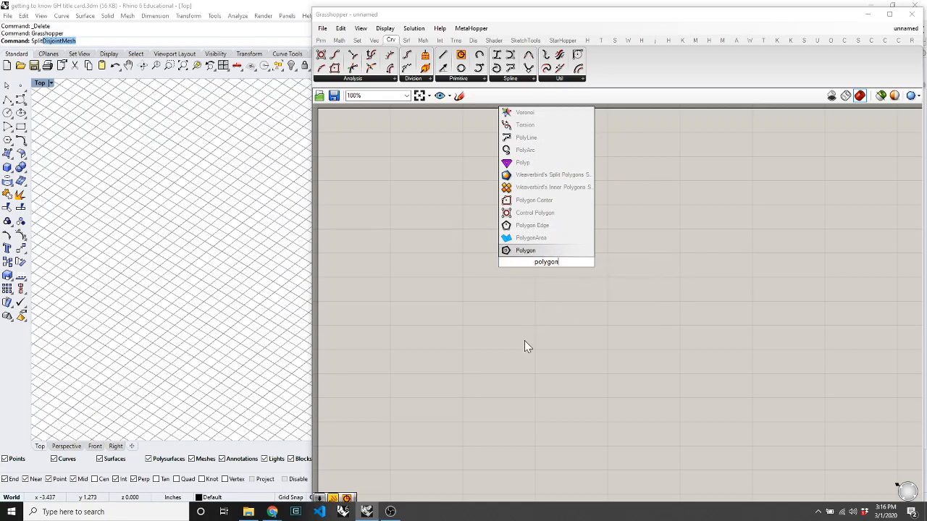
pyautogui.click(522, 225)
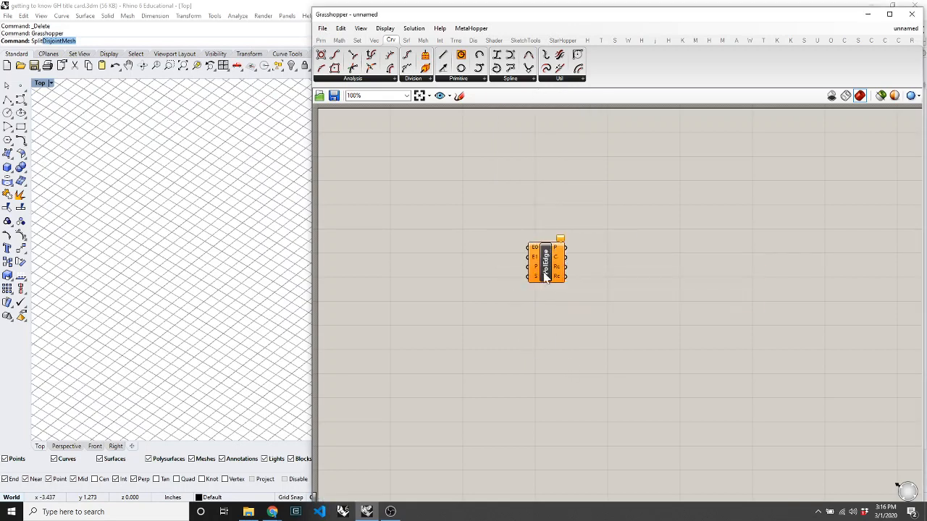
pyautogui.click(545, 259)
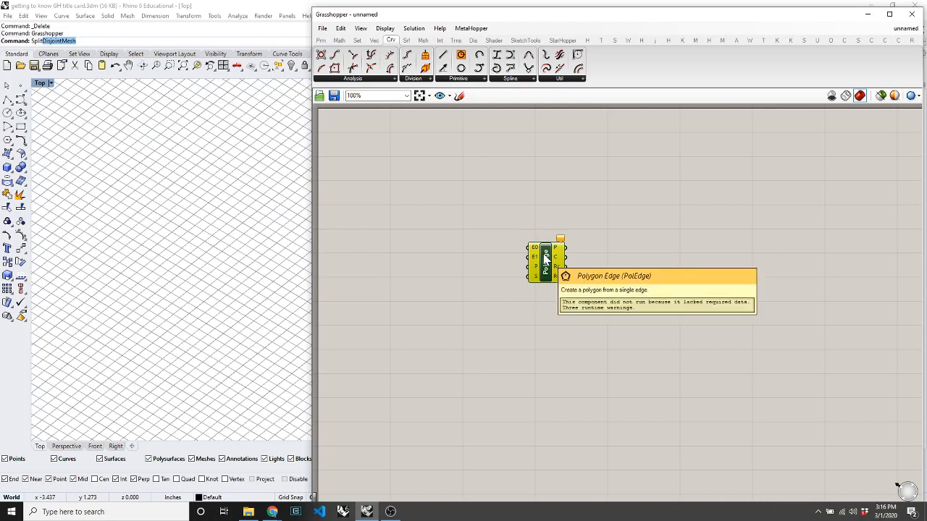
pyautogui.press('Delete')
pyautogui.doubleClick(544, 259)
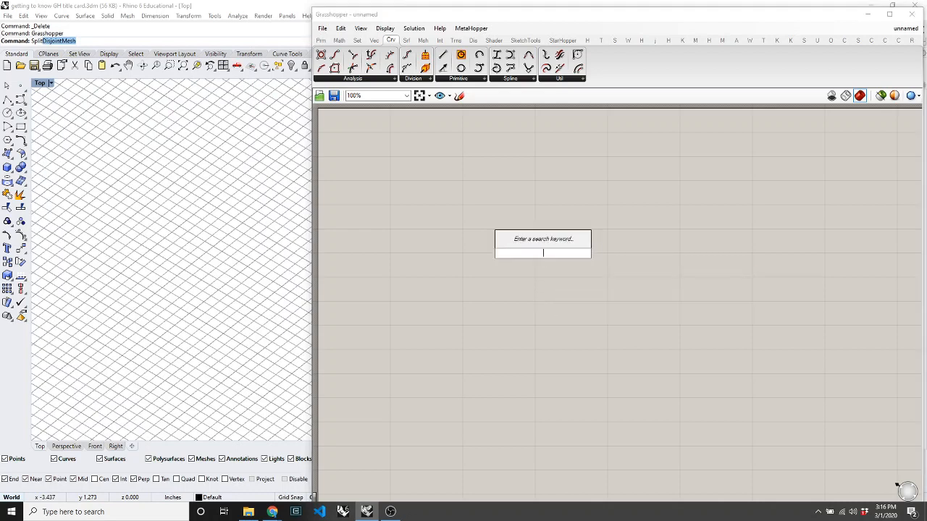
pyautogui.write('p')
pyautogui.click(399, 196)
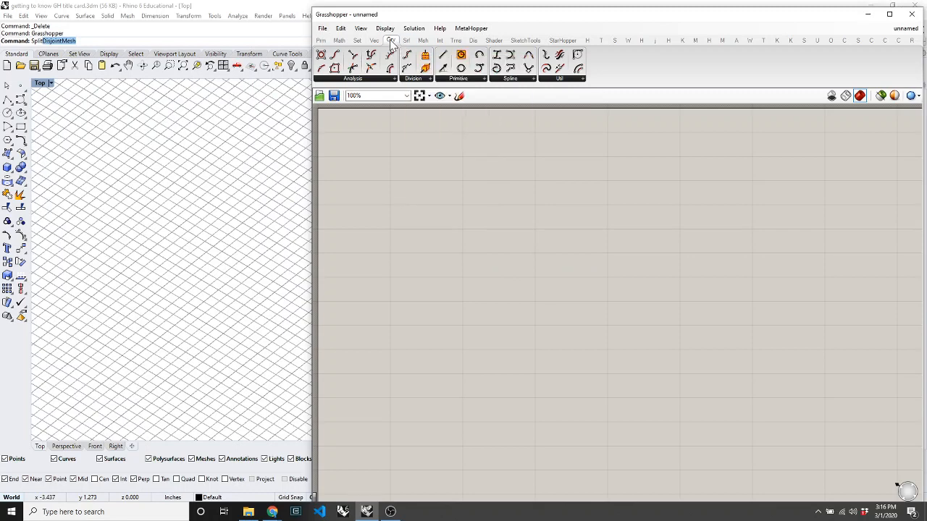
# Drag a Polygon component from the Crv primitives onto the canvas and zoom in.
pyautogui.click(462, 80)
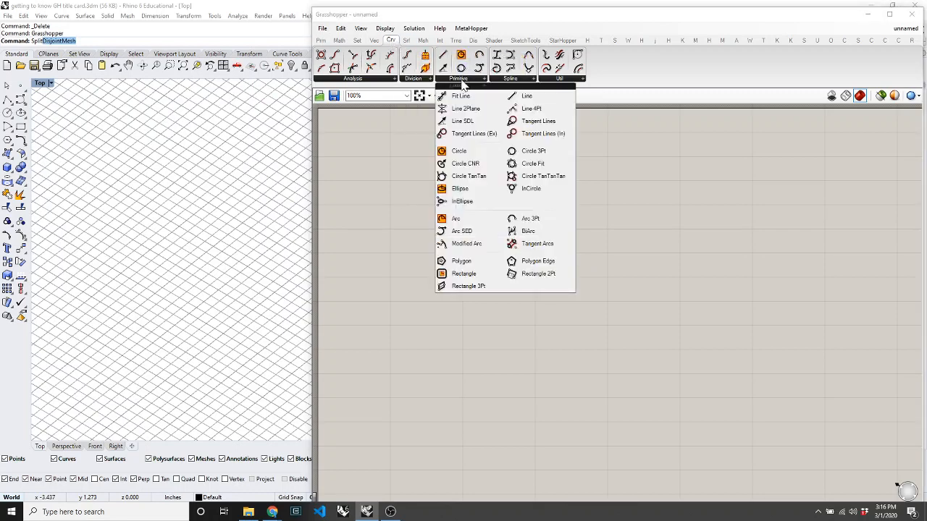
pyautogui.moveTo(461, 260); pyautogui.dragTo(467, 212)
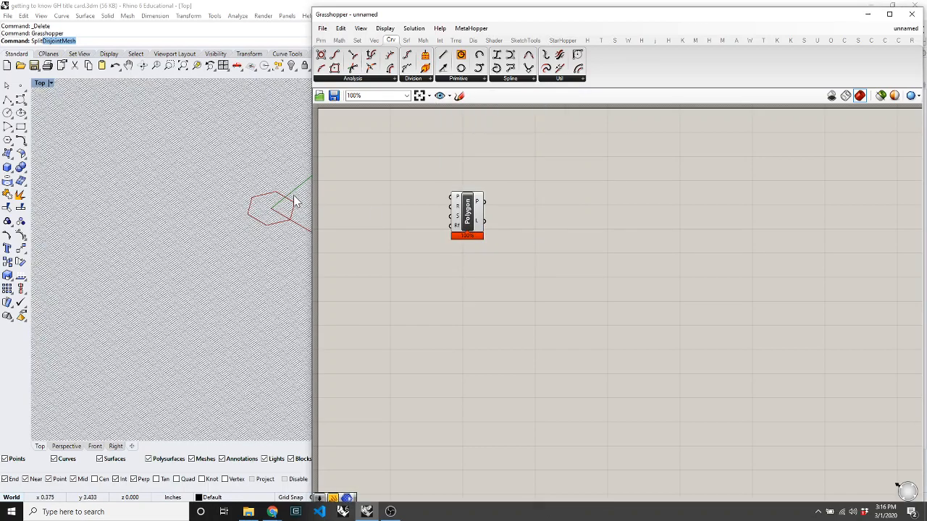
pyautogui.scroll(5, 294, 201)
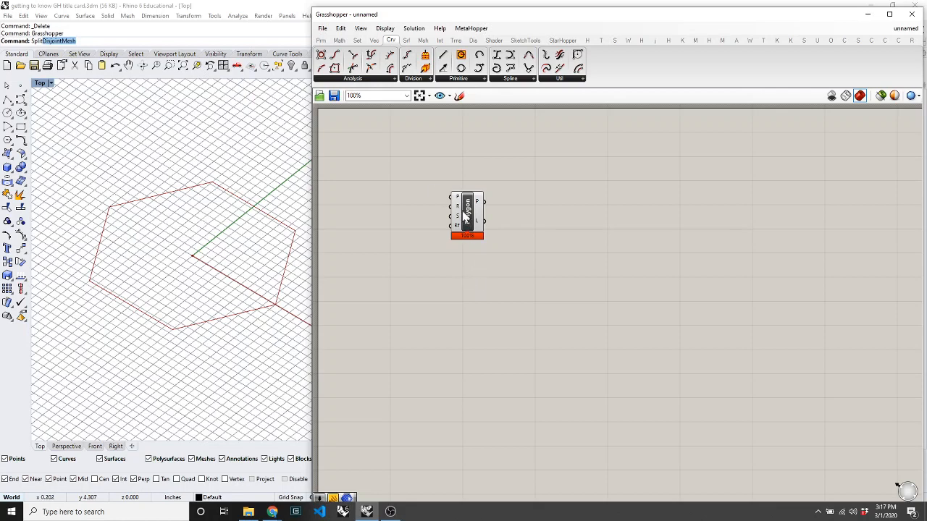
pyautogui.scroll(5, 466, 213)
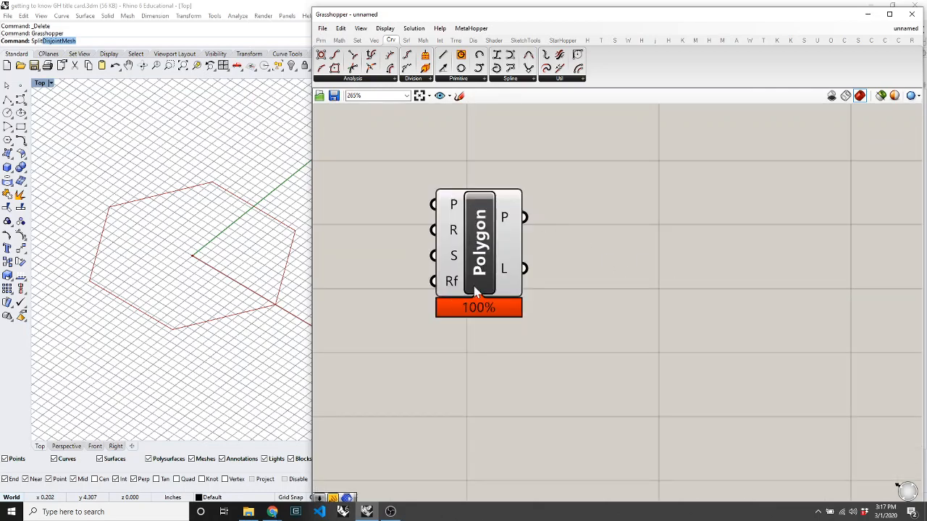
# Run Rhino's Polygon command and cancel it again.
pyautogui.press('Escape')
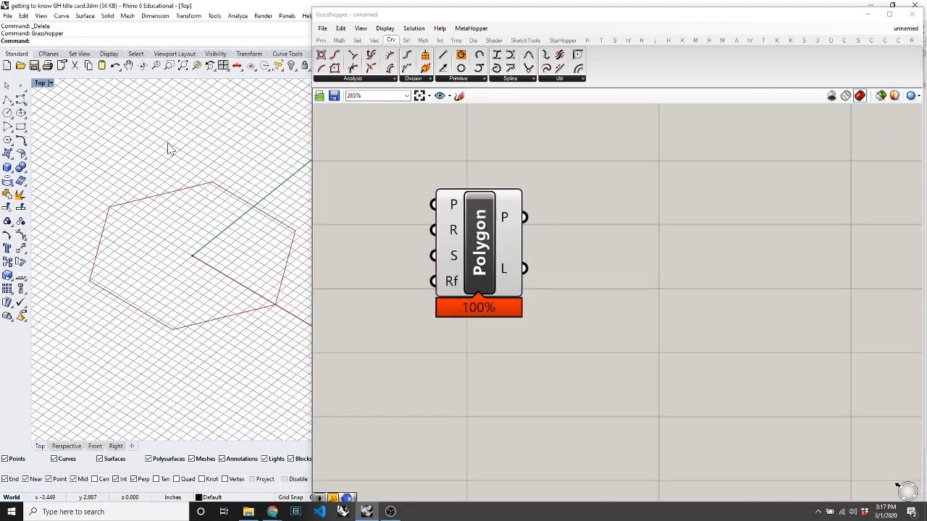
pyautogui.write('Polygon')
pyautogui.press('Return')
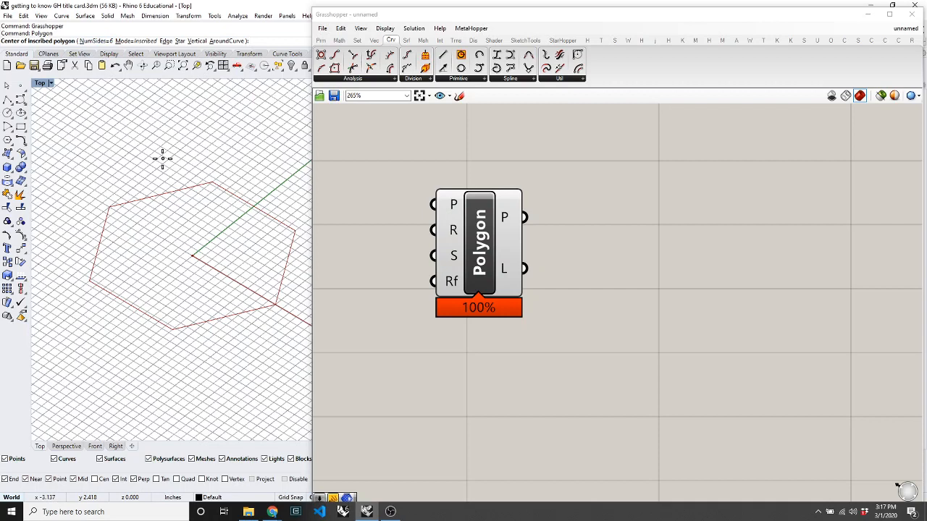
pyautogui.press('Escape')
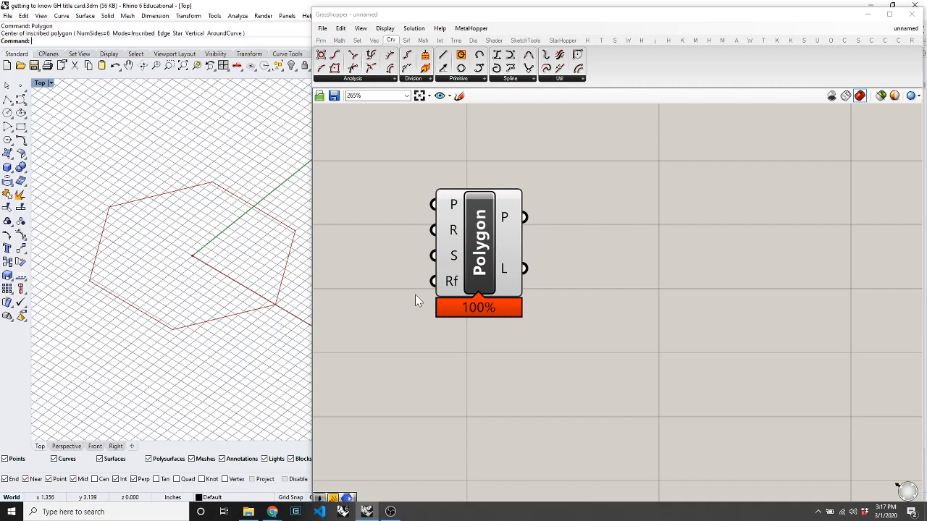
# Check the options of the Polygon component's P input.
pyautogui.click(627, 243)
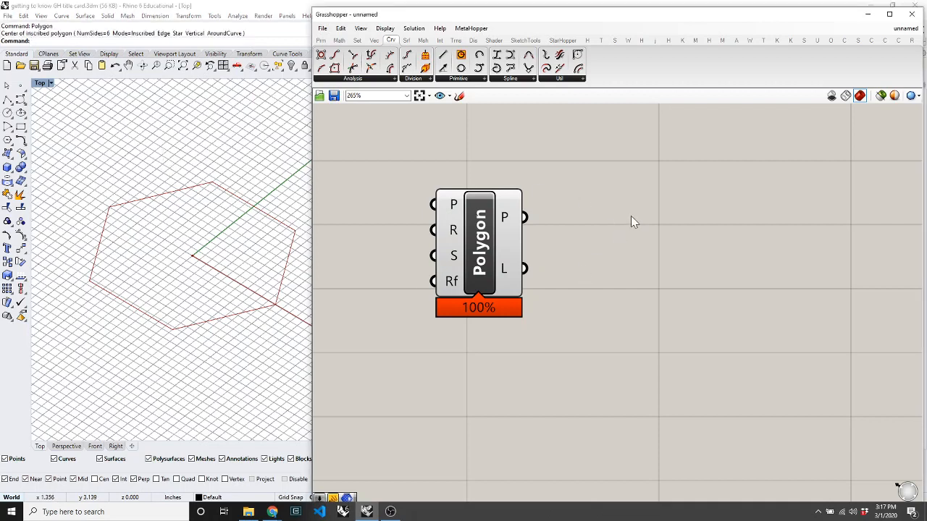
pyautogui.scroll(-2, 631, 216)
pyautogui.rightClick(521, 203)
pyautogui.click(495, 174)
pyautogui.scroll(2, 503, 208)
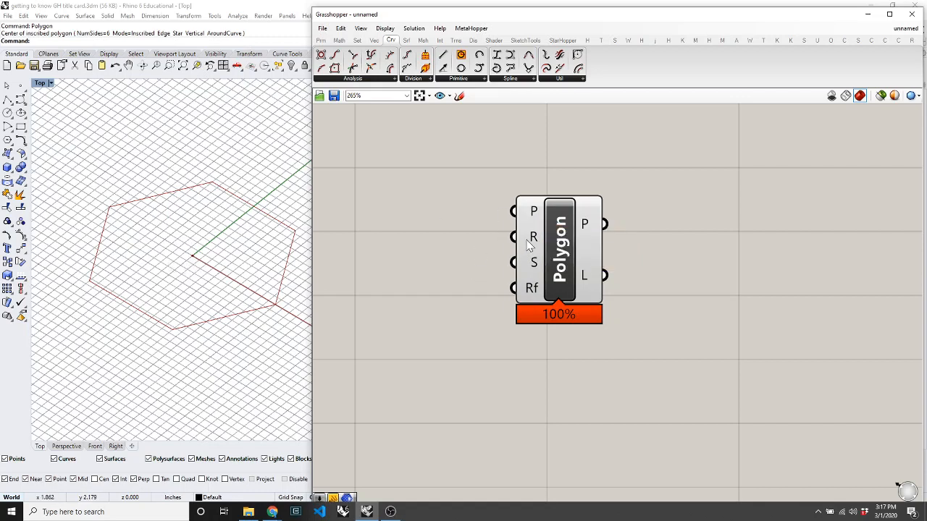
pyautogui.moveTo(528, 246)
# Reposition the Polygon component on the canvas.
pyautogui.moveTo(572, 279); pyautogui.dragTo(617, 273)
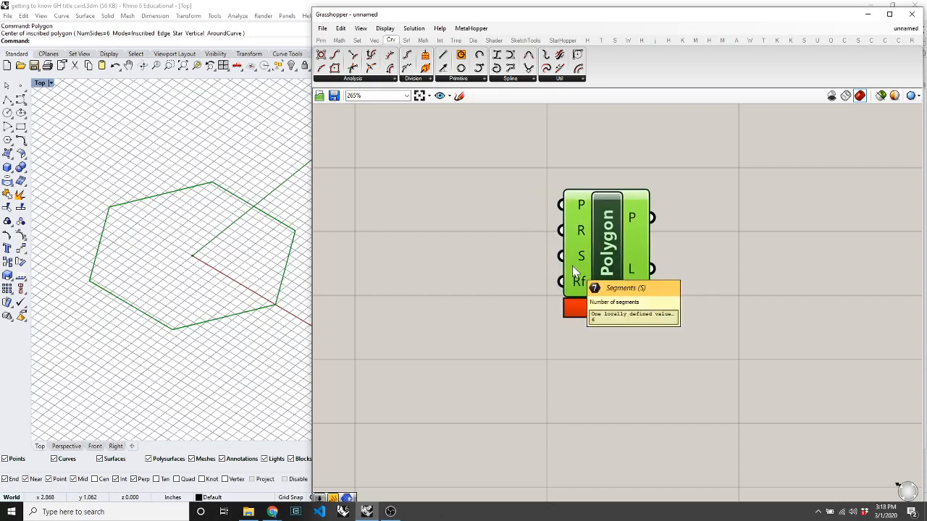
pyautogui.click(489, 287)
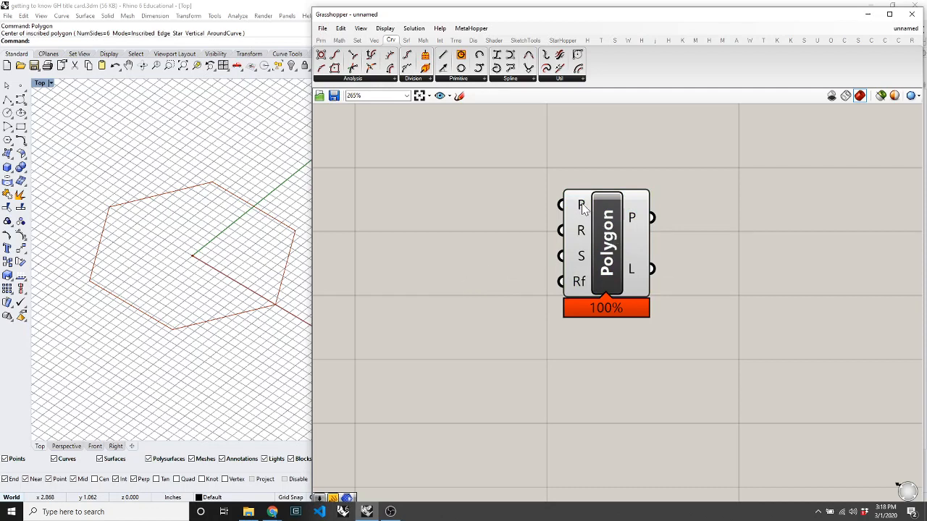
pyautogui.click(608, 229)
pyautogui.moveTo(612, 239); pyautogui.dragTo(587, 231)
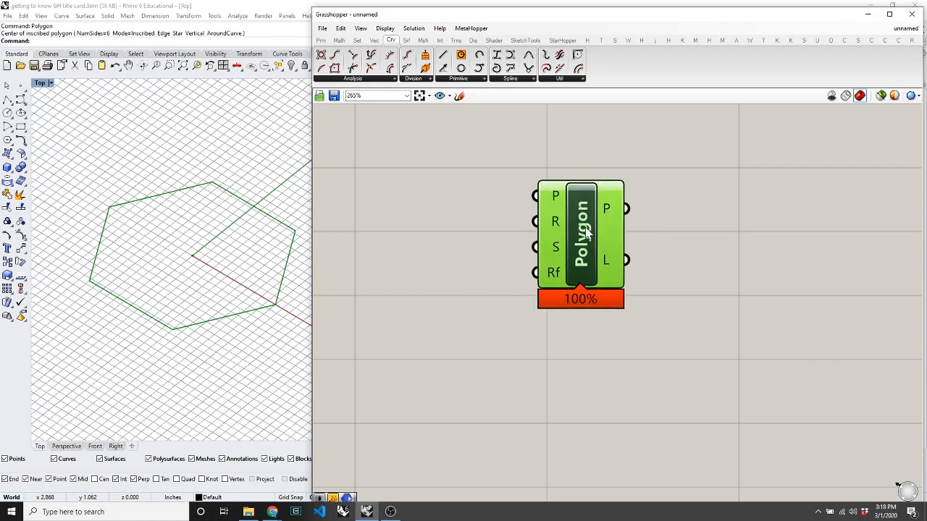
pyautogui.click(489, 291)
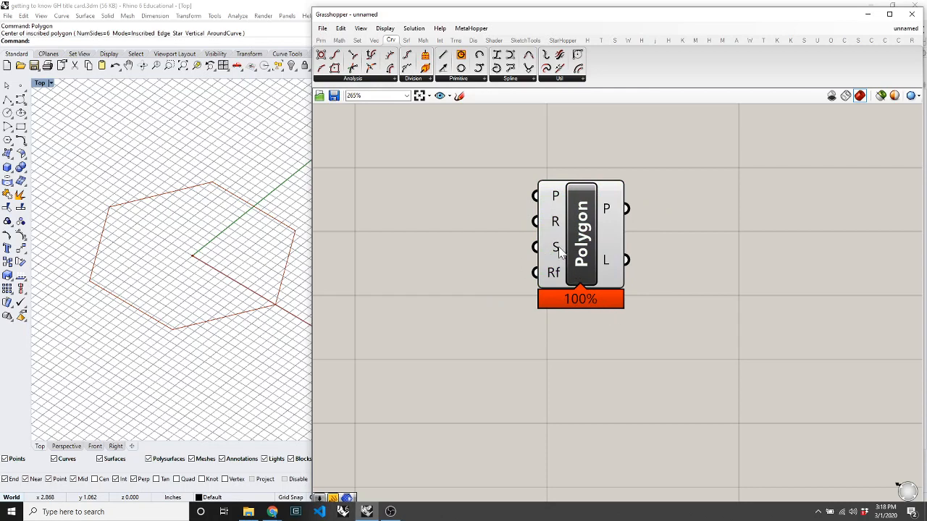
pyautogui.moveTo(557, 250)
pyautogui.moveTo(556, 232)
pyautogui.click(323, 40)
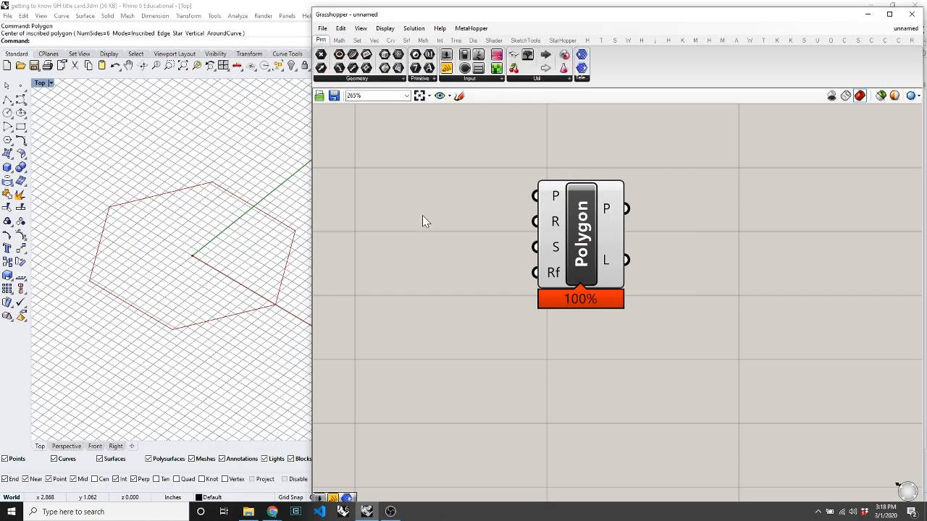
pyautogui.rightClick(553, 220)
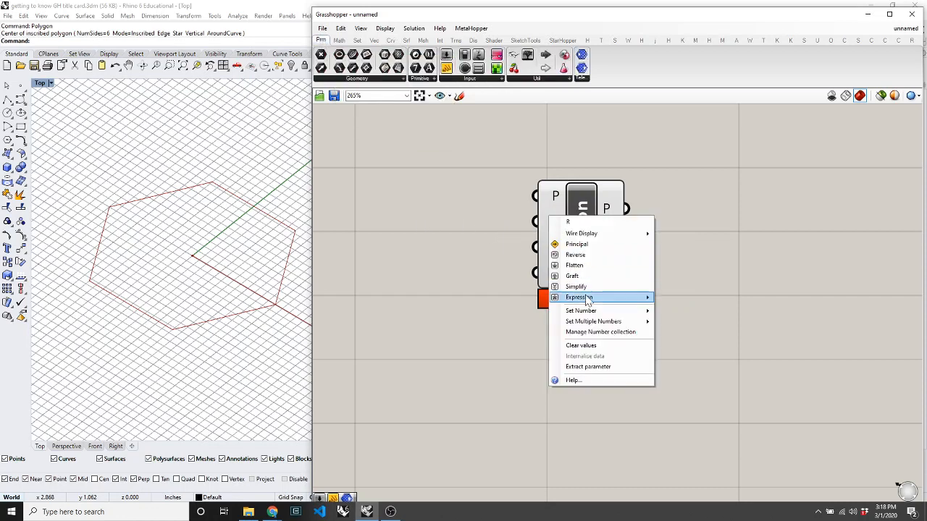
pyautogui.moveTo(594, 322)
pyautogui.click(680, 325)
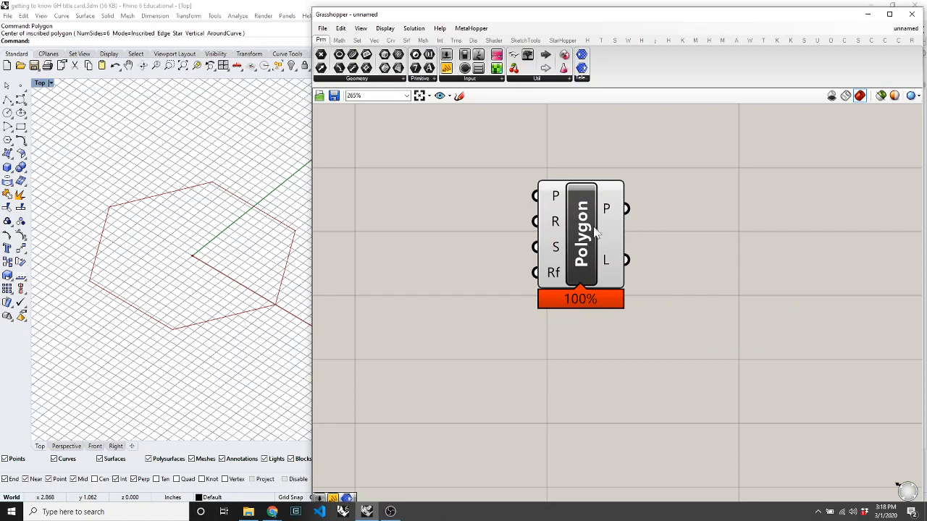
pyautogui.rightClick(553, 220)
pyautogui.moveTo(594, 321)
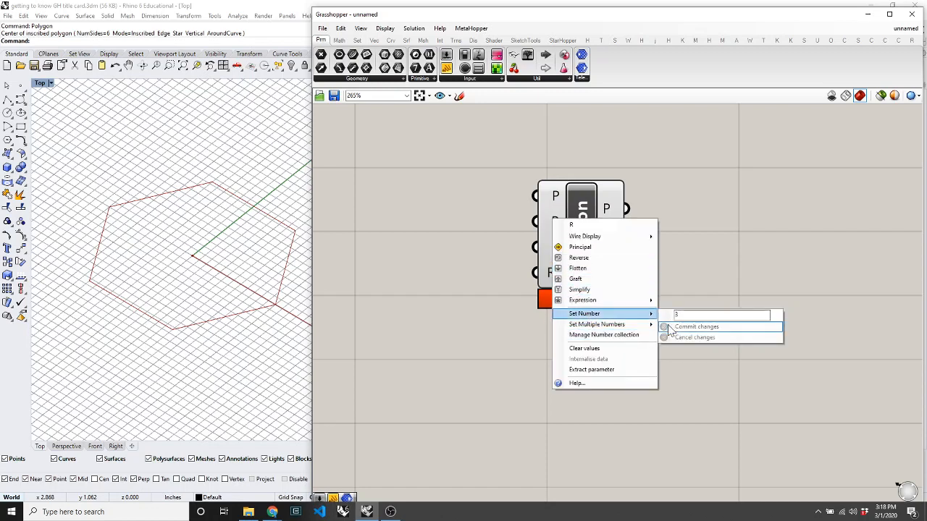
pyautogui.doubleClick(678, 315)
pyautogui.write('e3')
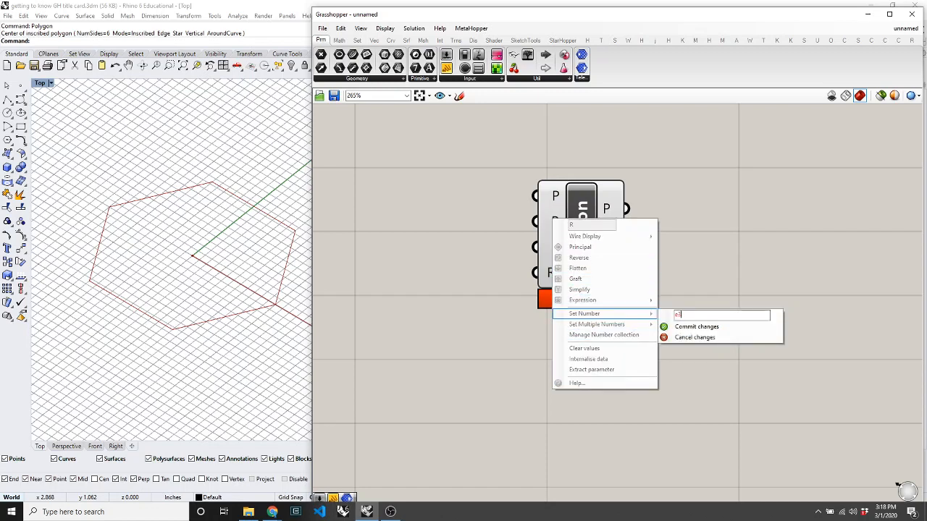
pyautogui.press('BackSpace')
pyautogui.press('BackSpace')
pyautogui.write('3')
pyautogui.press('BackSpace')
pyautogui.write('4')
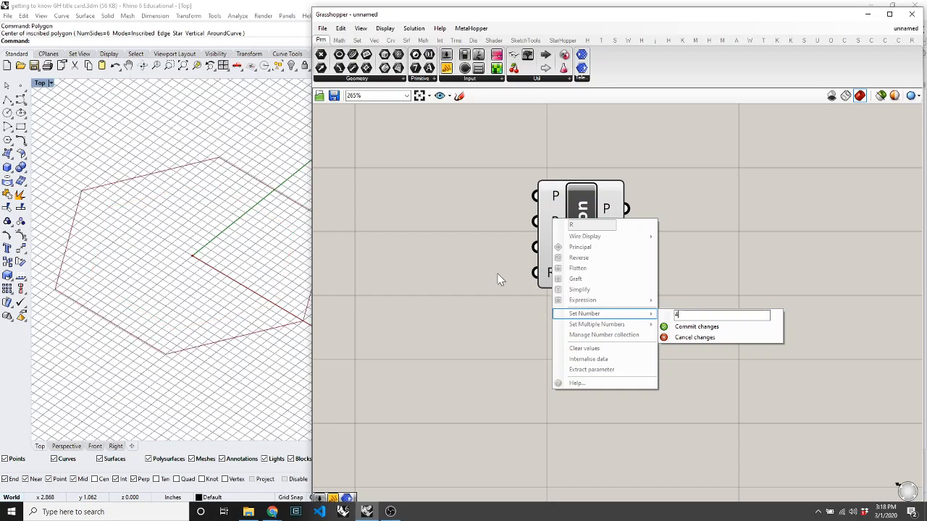
pyautogui.click(496, 274)
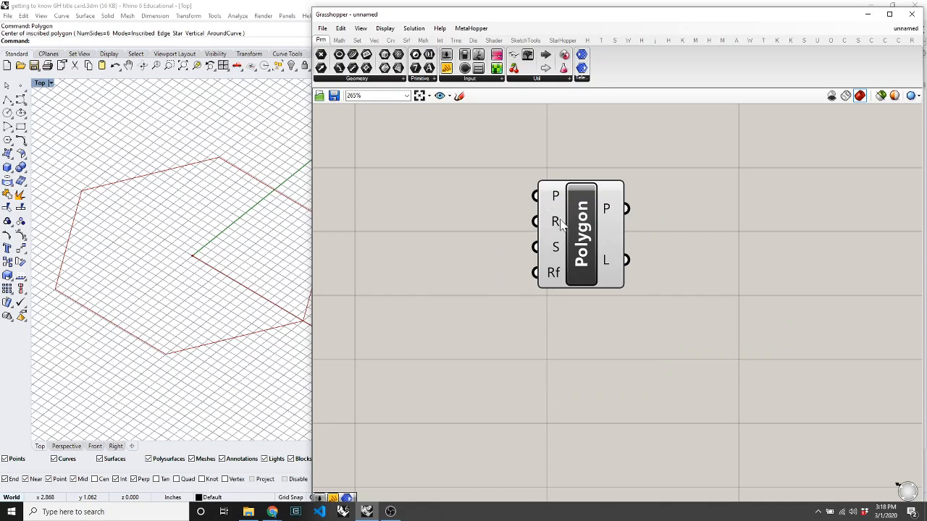
pyautogui.moveTo(568, 231); pyautogui.dragTo(618, 247)
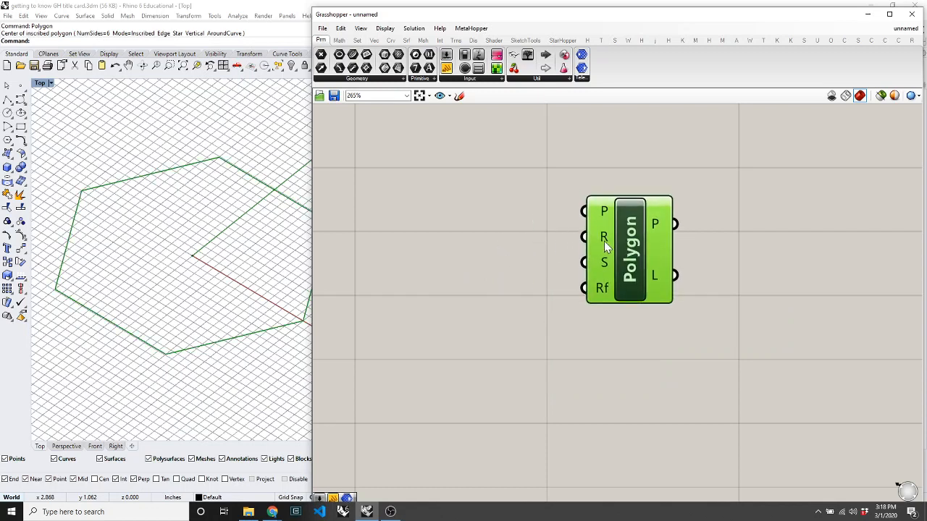
pyautogui.click(481, 200)
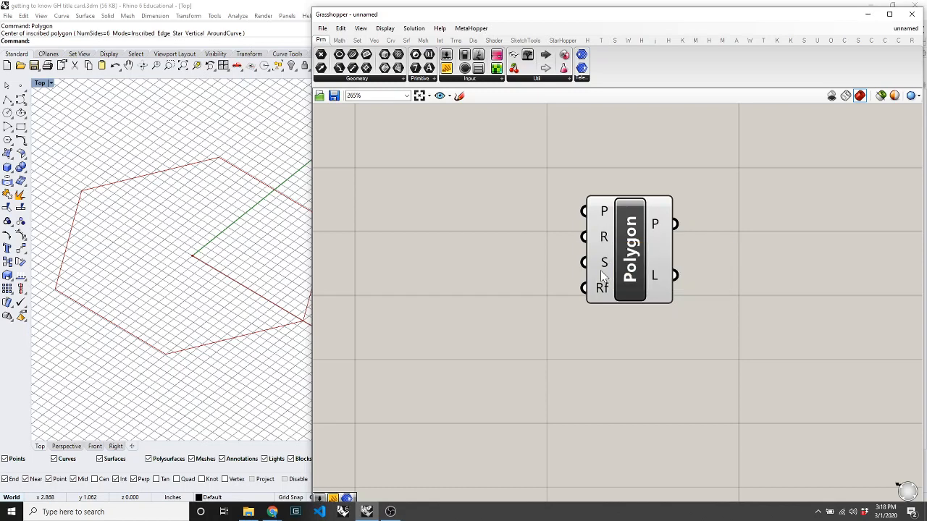
pyautogui.moveTo(603, 270)
pyautogui.moveTo(629, 246); pyautogui.dragTo(587, 241)
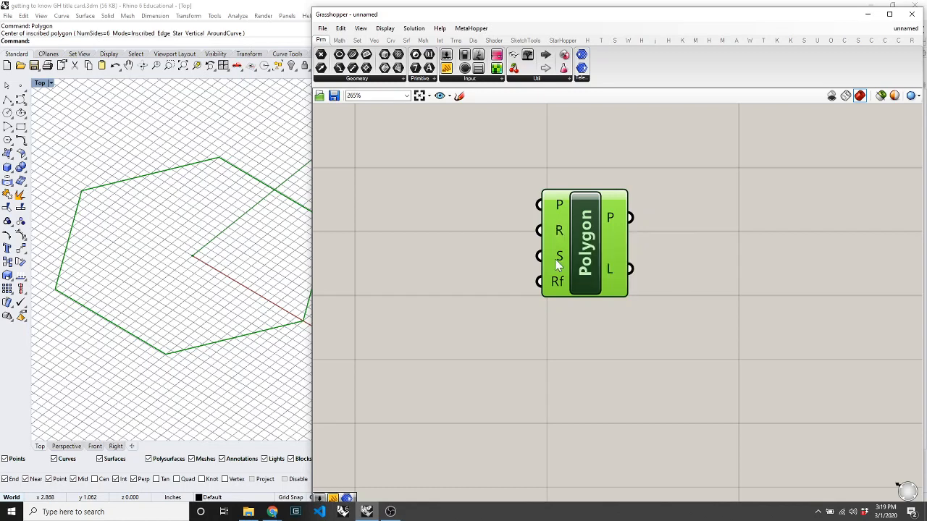
pyautogui.moveTo(595, 267); pyautogui.dragTo(650, 268)
pyautogui.click(503, 252)
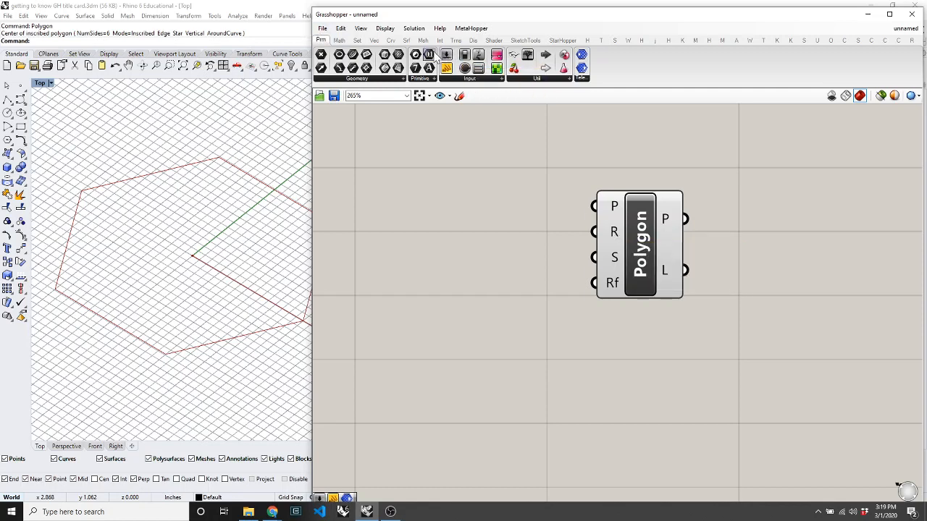
# Add a number slider with maximum 10, set it to about 6.058, and wire it into R.
pyautogui.moveTo(449, 59); pyautogui.dragTo(441, 230)
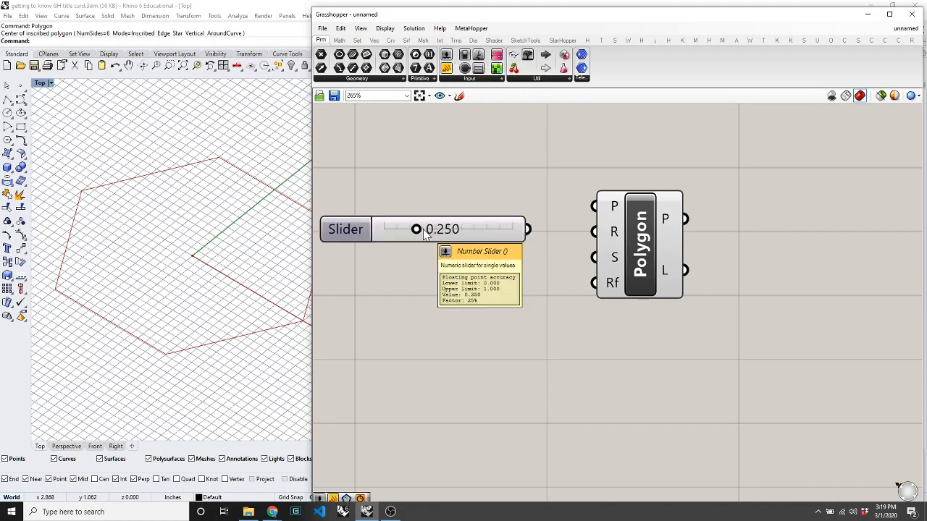
pyautogui.rightClick(443, 231)
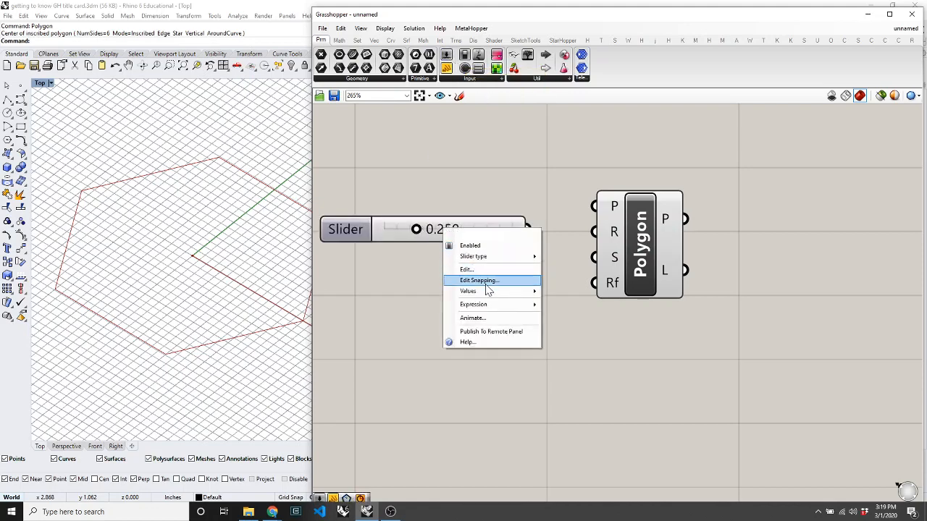
pyautogui.click(467, 270)
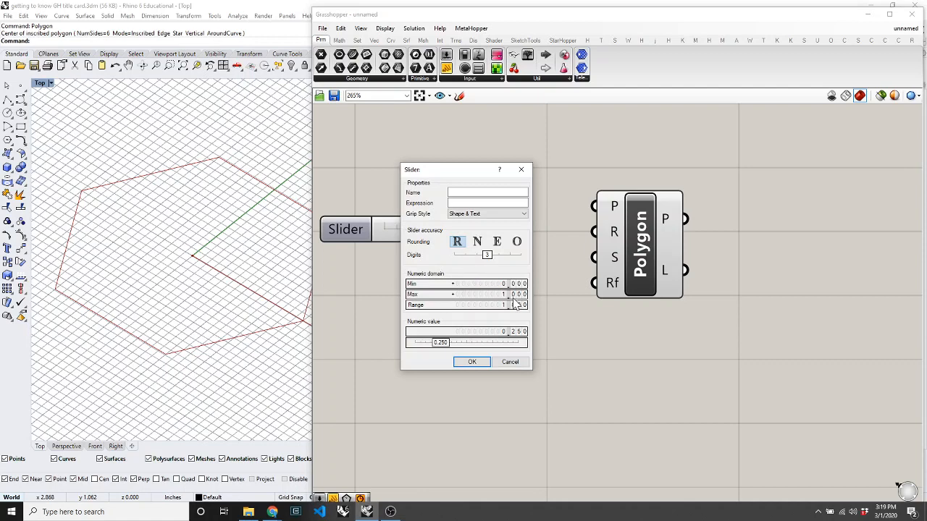
pyautogui.doubleClick(511, 294)
pyautogui.write('10')
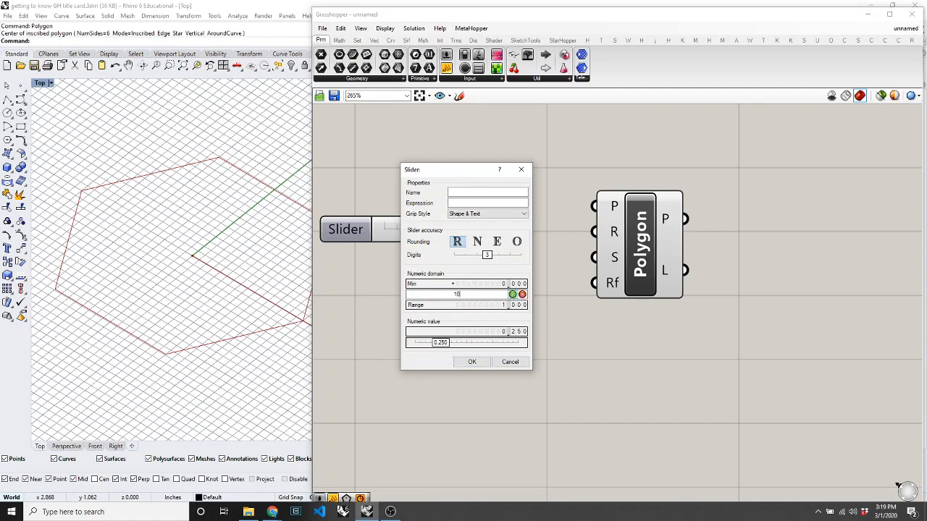
pyautogui.click(513, 296)
pyautogui.click(472, 361)
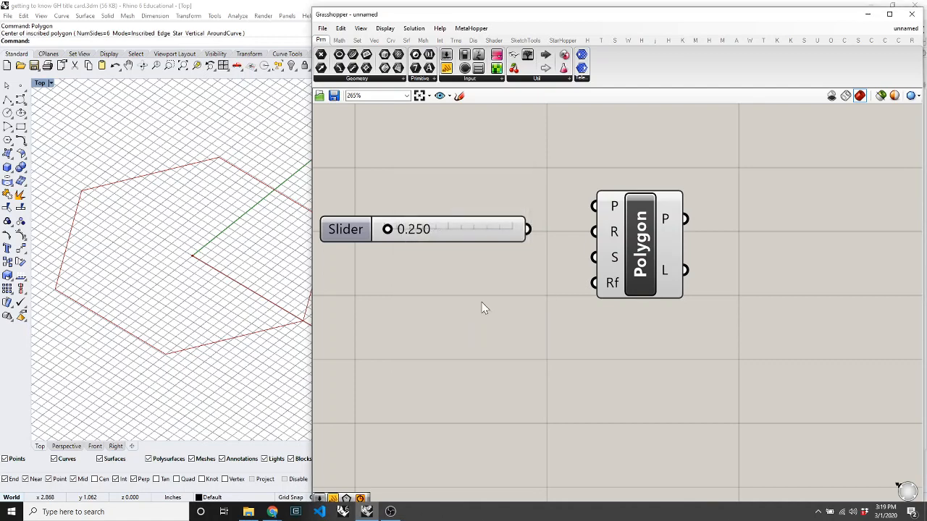
pyautogui.moveTo(388, 229); pyautogui.dragTo(468, 233)
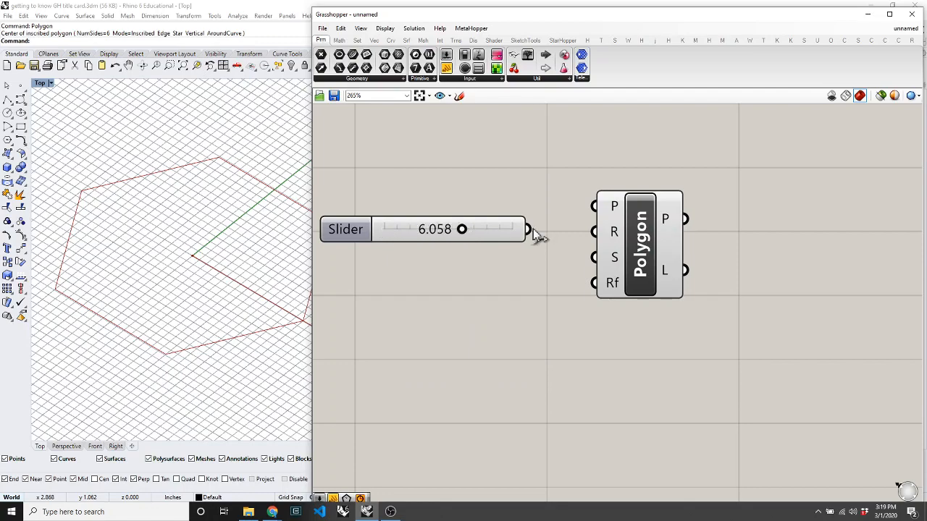
pyautogui.moveTo(533, 229); pyautogui.dragTo(594, 232)
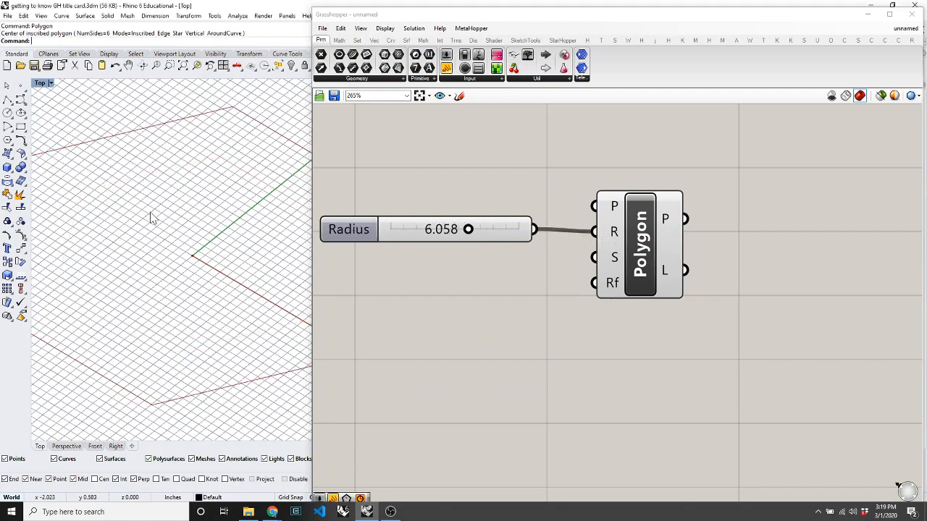
# Place a second number slider on the canvas, defaulting to 0.250.
pyautogui.scroll(5, 185, 212)
pyautogui.scroll(3, 206, 215)
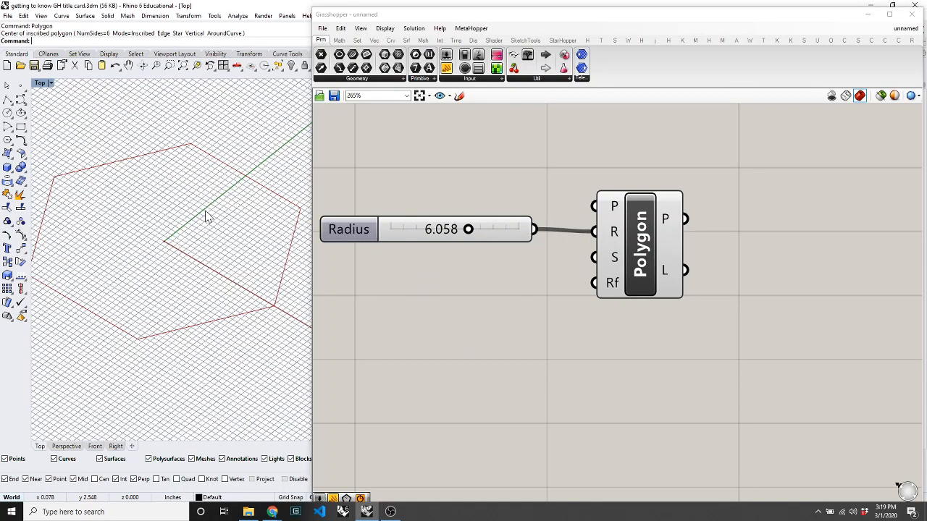
pyautogui.scroll(-1, 206, 215)
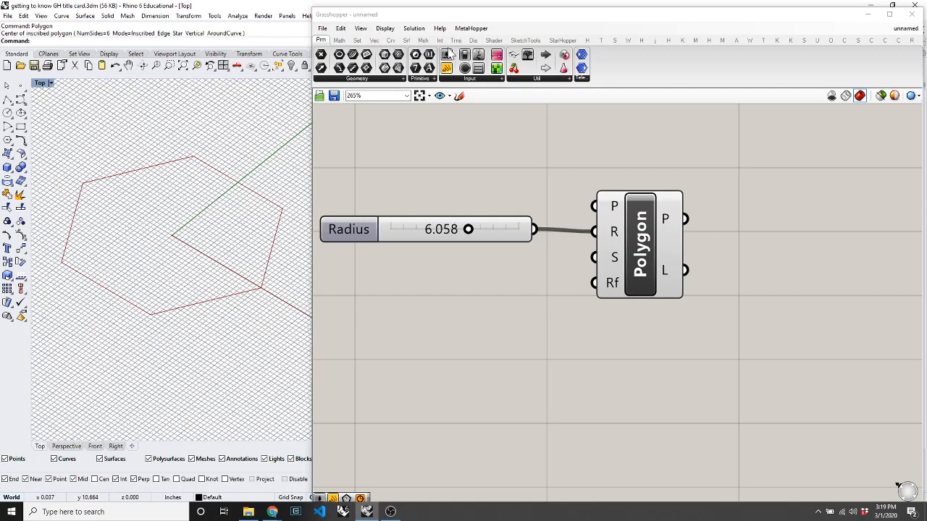
pyautogui.moveTo(446, 68); pyautogui.dragTo(414, 278)
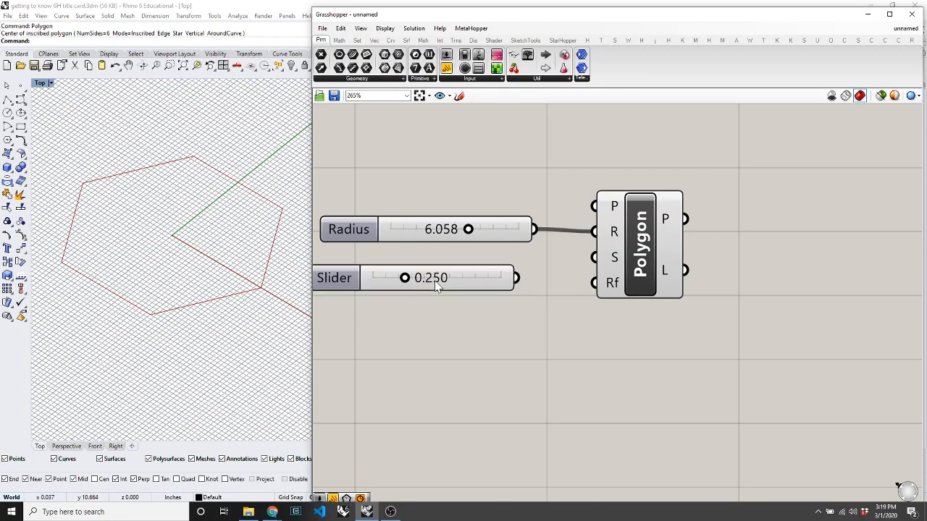
# Give the new slider a range of 3 to 10.
pyautogui.rightClick(435, 280)
pyautogui.click(462, 323)
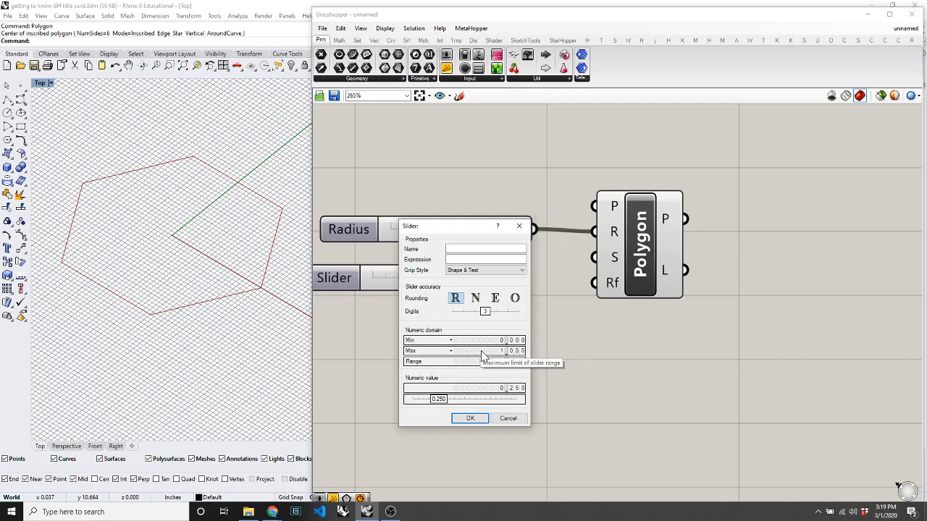
pyautogui.doubleClick(509, 344)
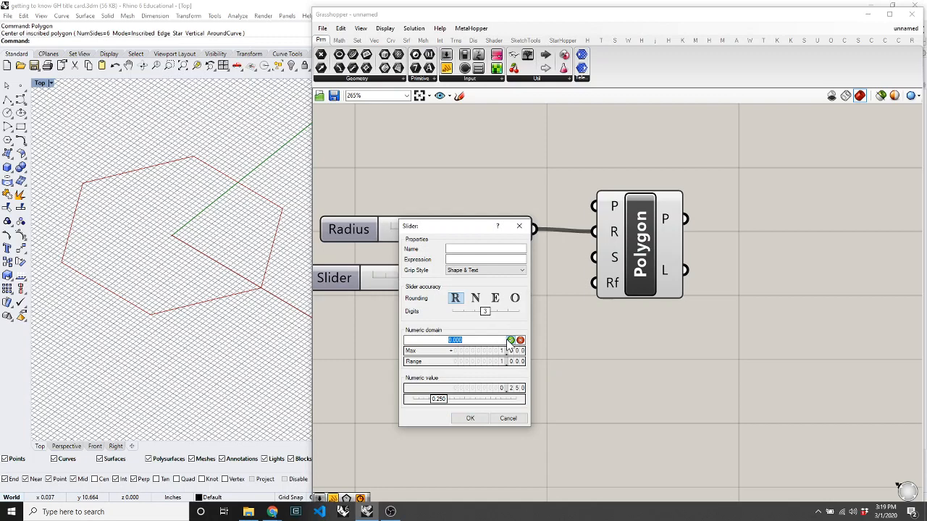
pyautogui.write('3')
pyautogui.click(511, 340)
pyautogui.doubleClick(512, 351)
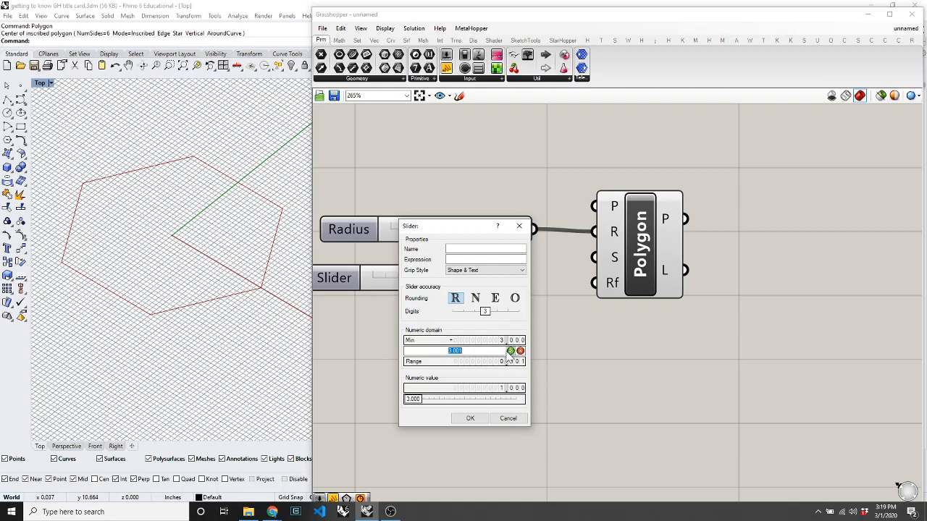
pyautogui.write('10')
pyautogui.click(511, 350)
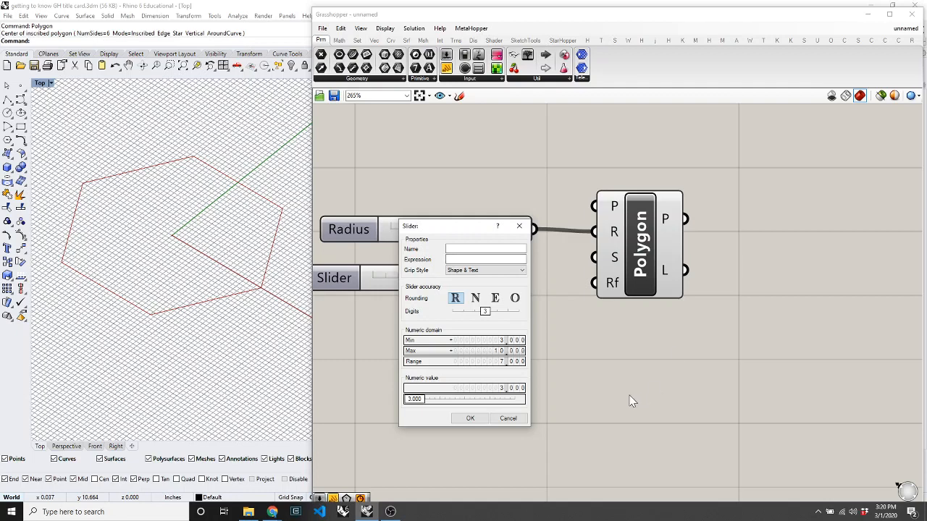
pyautogui.click(471, 420)
# Set the Segments slider to about 5.640 and wire it into the Polygon's S input.
pyautogui.moveTo(371, 279); pyautogui.dragTo(433, 290)
pyautogui.moveTo(515, 281); pyautogui.dragTo(594, 257)
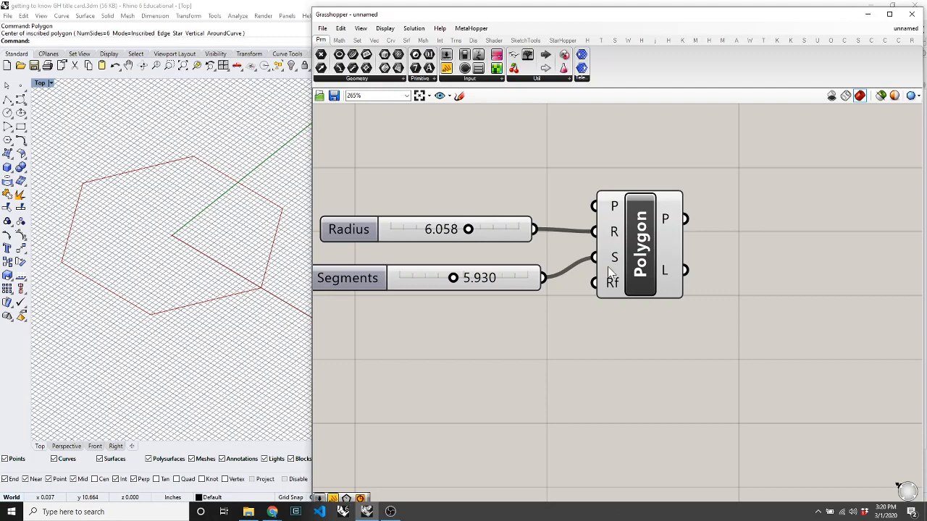
pyautogui.moveTo(614, 262)
pyautogui.moveTo(447, 280); pyautogui.dragTo(447, 281)
pyautogui.moveTo(612, 262)
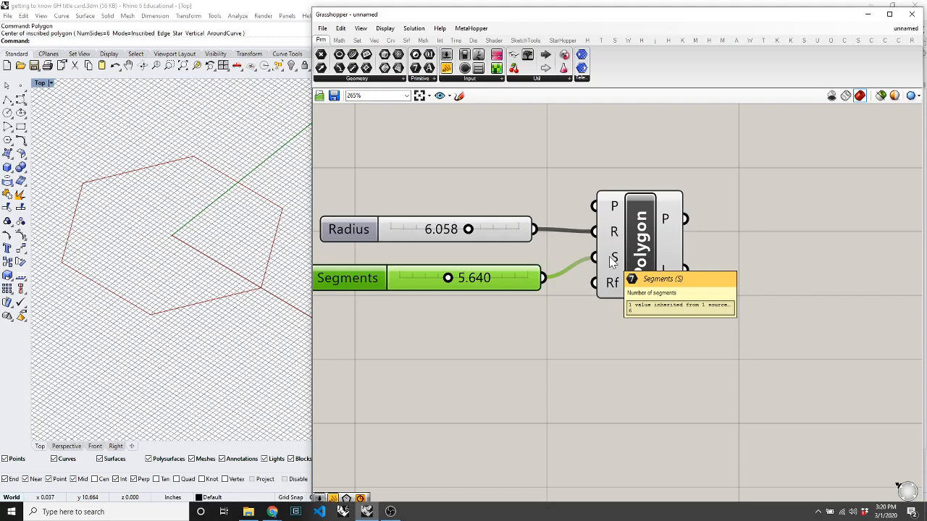
pyautogui.moveTo(612, 231)
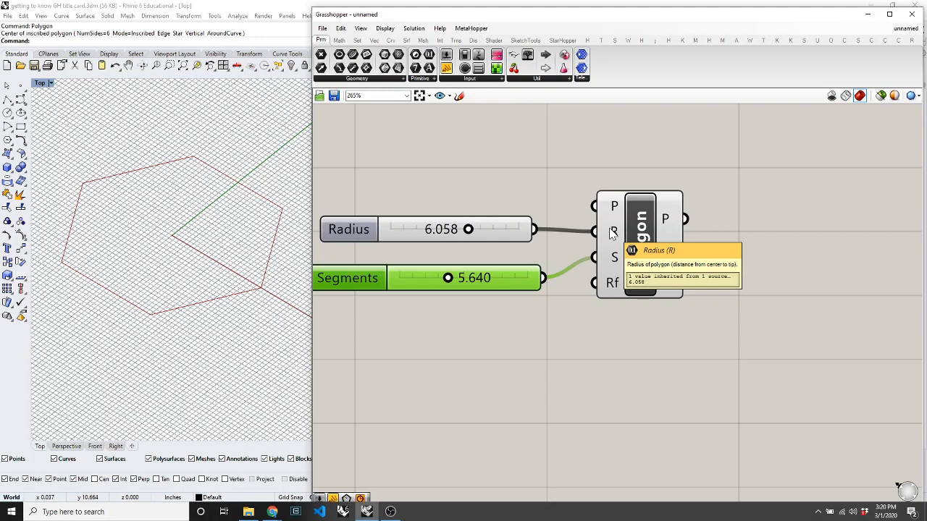
pyautogui.click(568, 318)
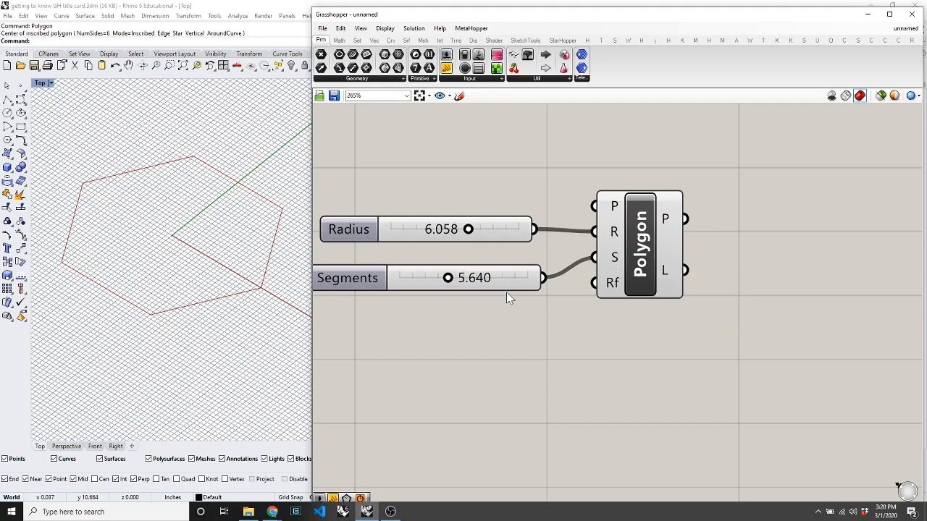
# Make the Segments slider whole-number only and set it to 6, then raise Radius to 6.624.
pyautogui.rightClick(418, 287)
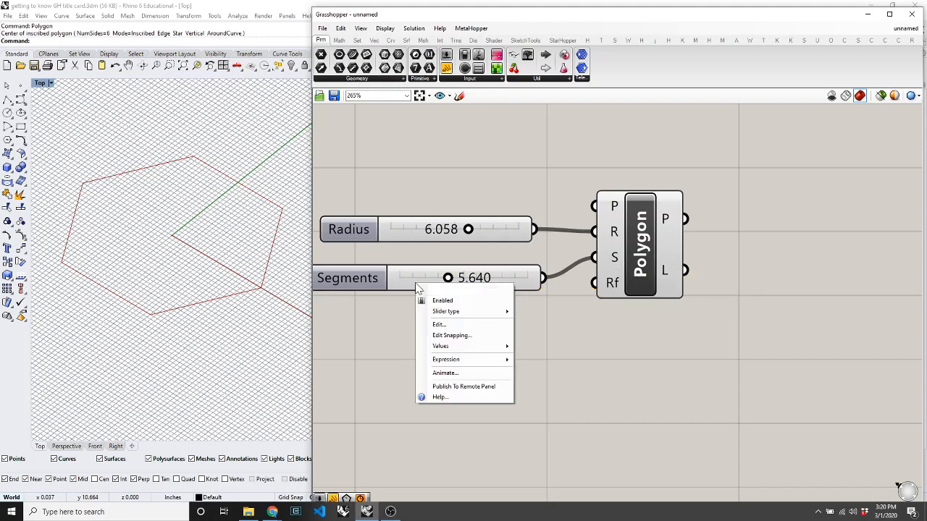
pyautogui.click(442, 324)
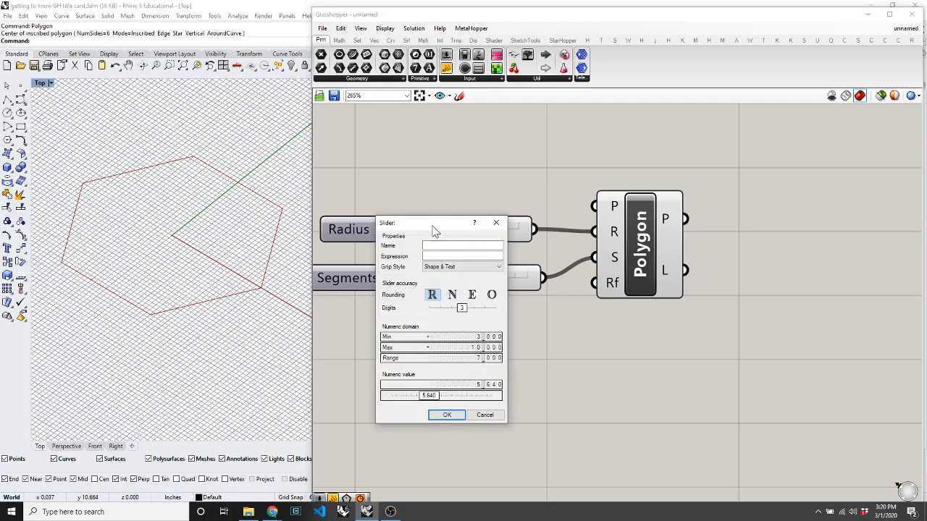
pyautogui.moveTo(438, 226); pyautogui.dragTo(623, 211)
pyautogui.click(616, 268)
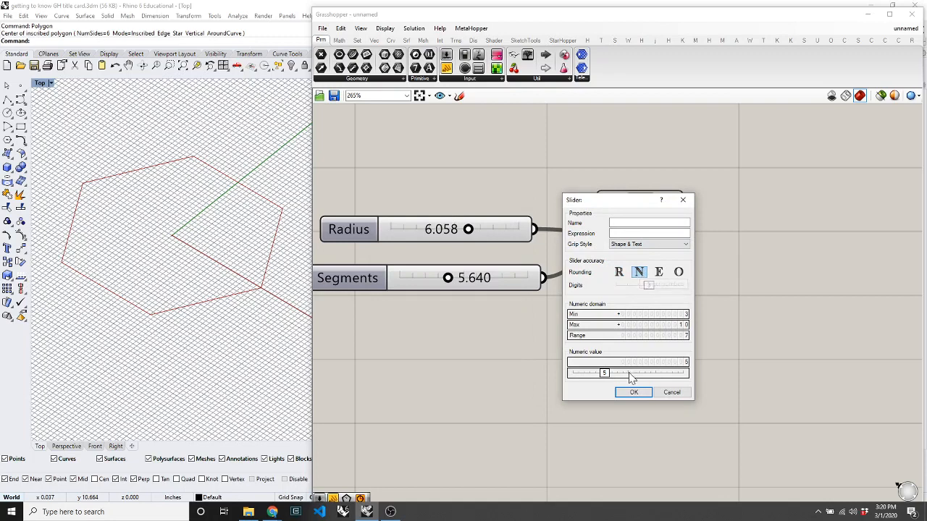
pyautogui.click(632, 391)
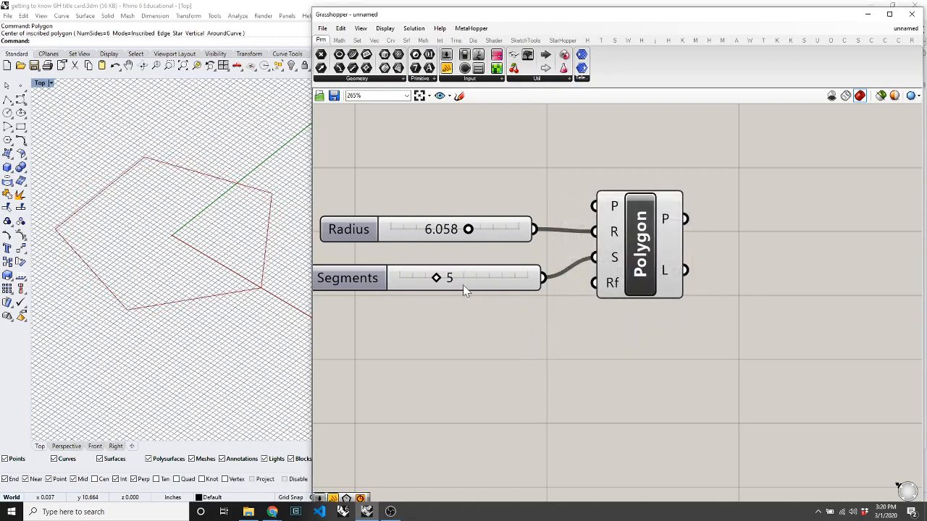
pyautogui.moveTo(435, 278); pyautogui.dragTo(456, 279)
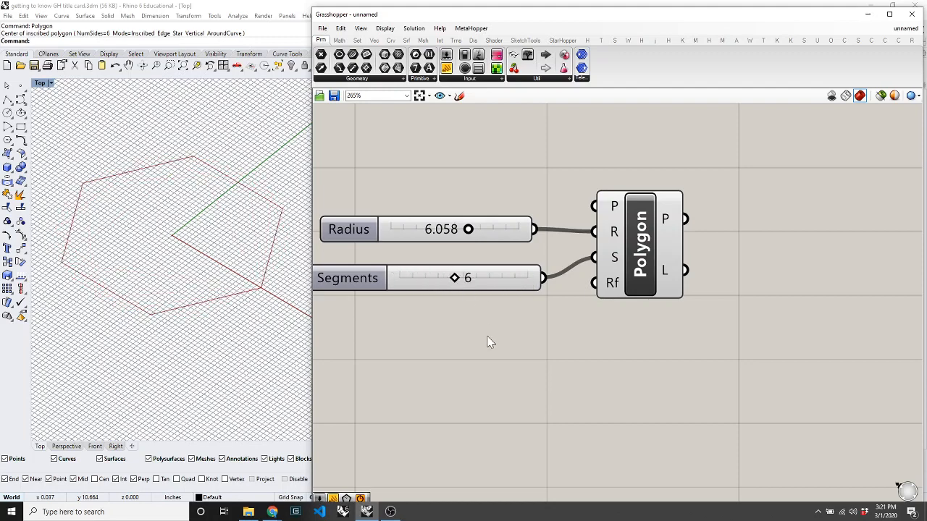
pyautogui.moveTo(469, 230); pyautogui.dragTo(478, 242)
# Copy the Radius, Segments and Polygon group and place the copy below the original.
pyautogui.scroll(-2, 511, 258)
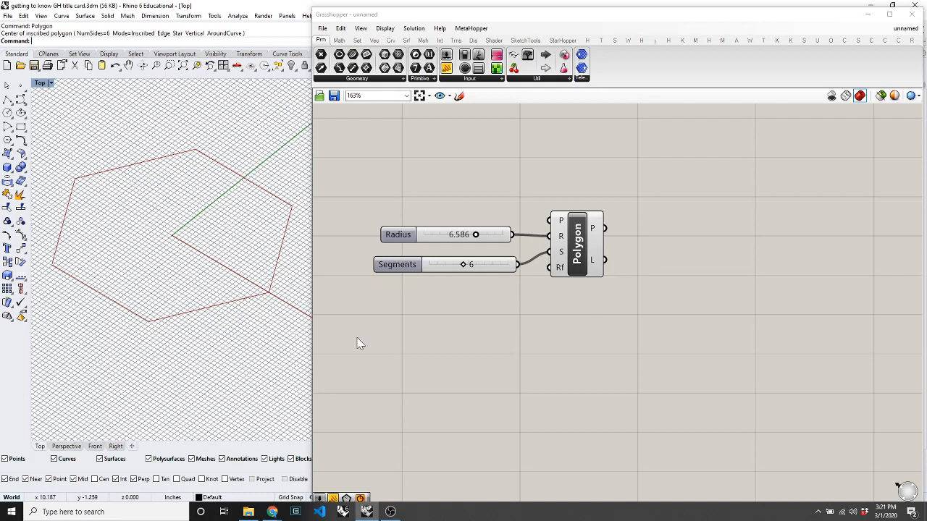
pyautogui.moveTo(616, 180); pyautogui.dragTo(368, 364)
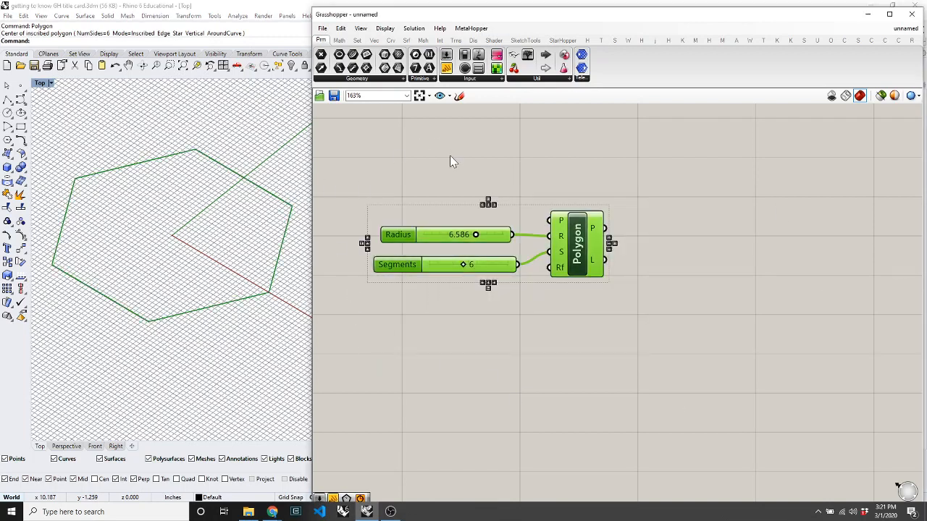
pyautogui.click(344, 30)
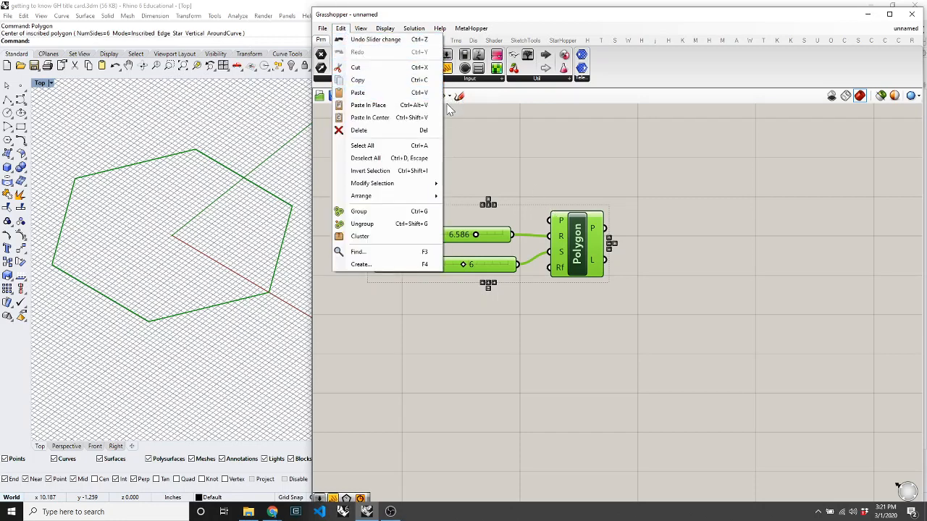
pyautogui.click(545, 135)
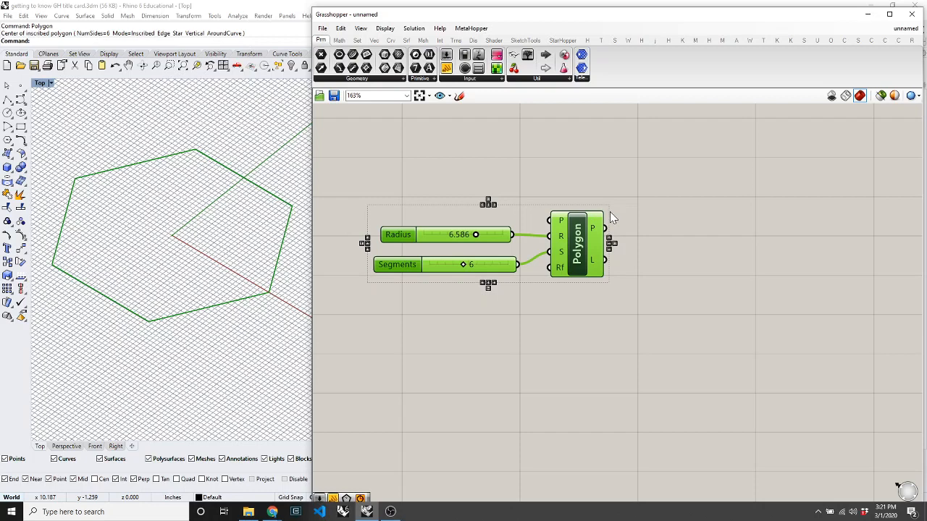
pyautogui.hotkey('ctrl', 'c')
pyautogui.hotkey('ctrl', 'v')
pyautogui.moveTo(591, 240); pyautogui.dragTo(588, 327)
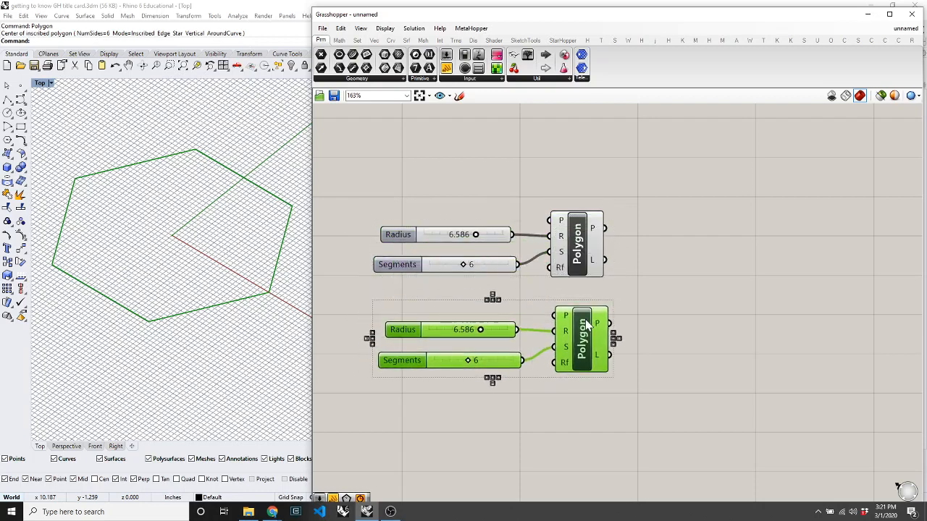
# Shrink the copy's Radius to about 3.515 and set its Segments to 4.
pyautogui.click(673, 385)
pyautogui.moveTo(480, 330); pyautogui.dragTo(454, 334)
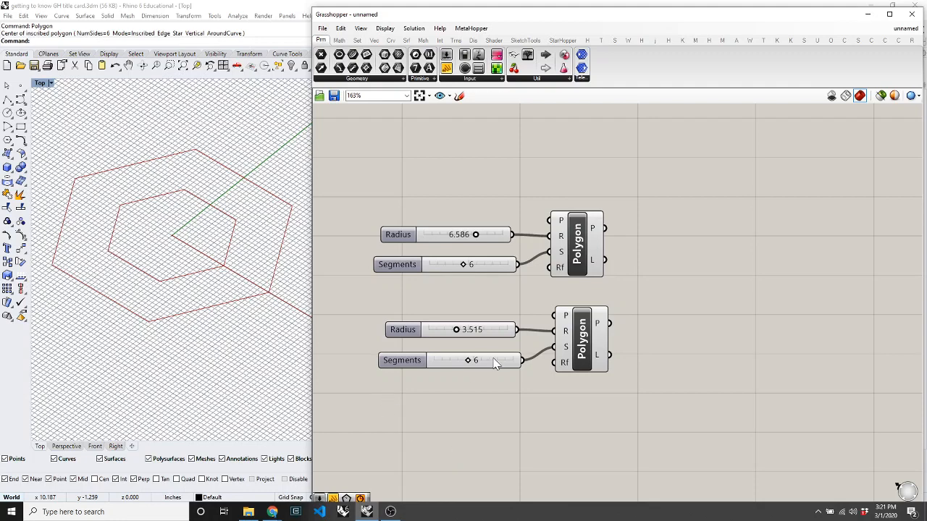
pyautogui.moveTo(468, 360); pyautogui.dragTo(452, 363)
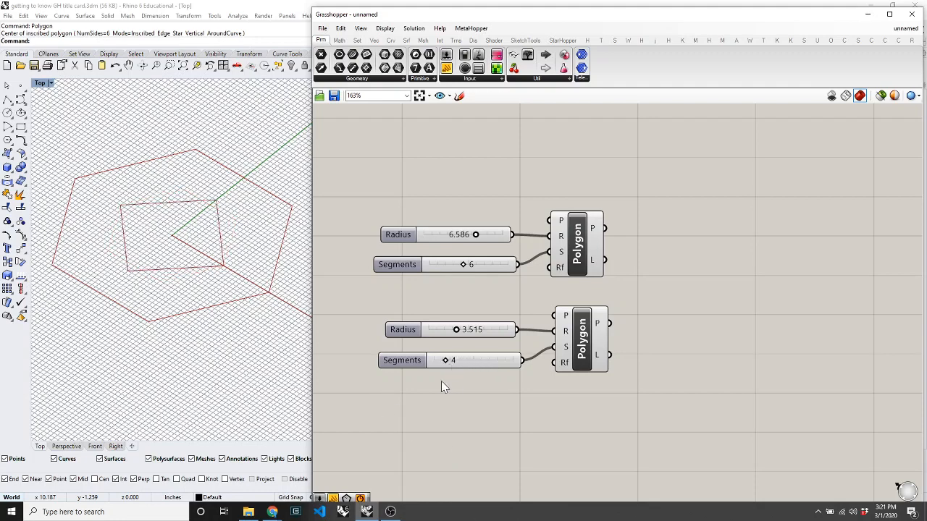
# Set the copied Segments slider back to 6 and stack it beneath the original Segments slider.
pyautogui.click(157, 226)
pyautogui.click(578, 230)
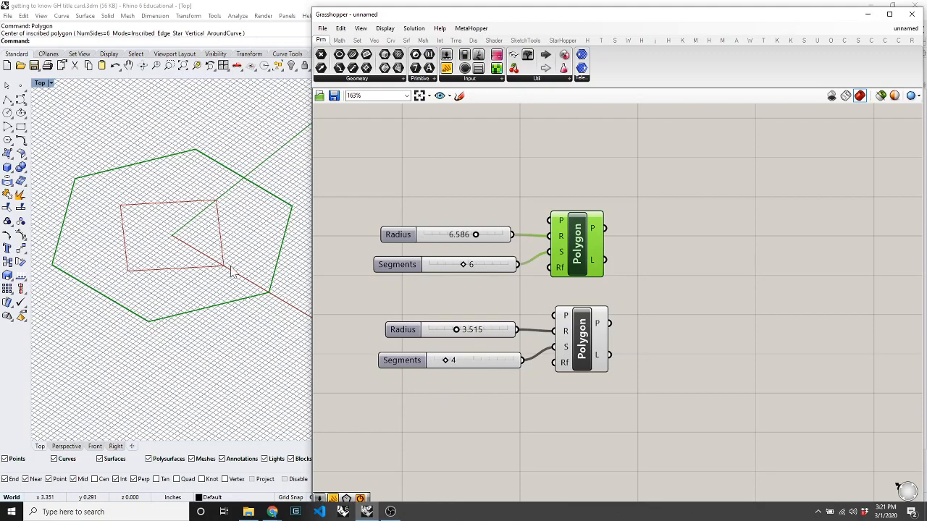
pyautogui.moveTo(448, 359); pyautogui.dragTo(473, 366)
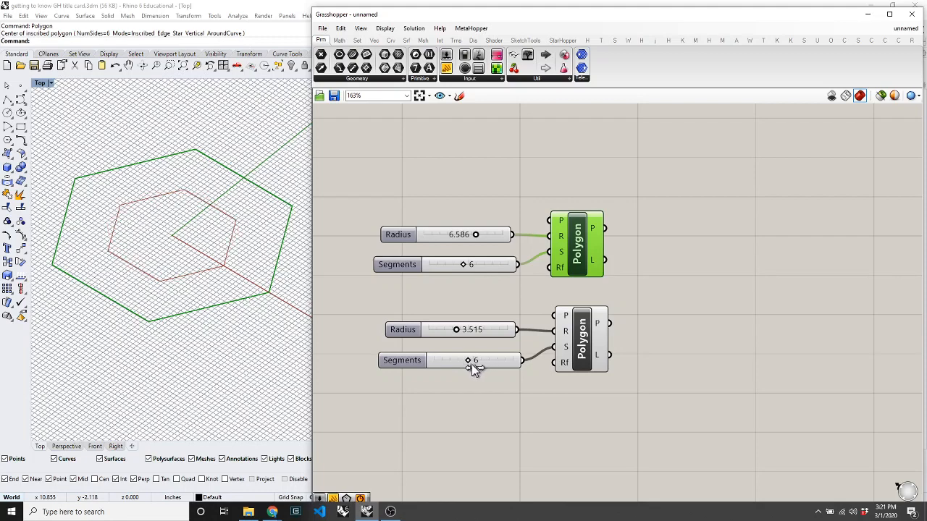
pyautogui.click(505, 398)
pyautogui.moveTo(504, 361); pyautogui.dragTo(391, 265)
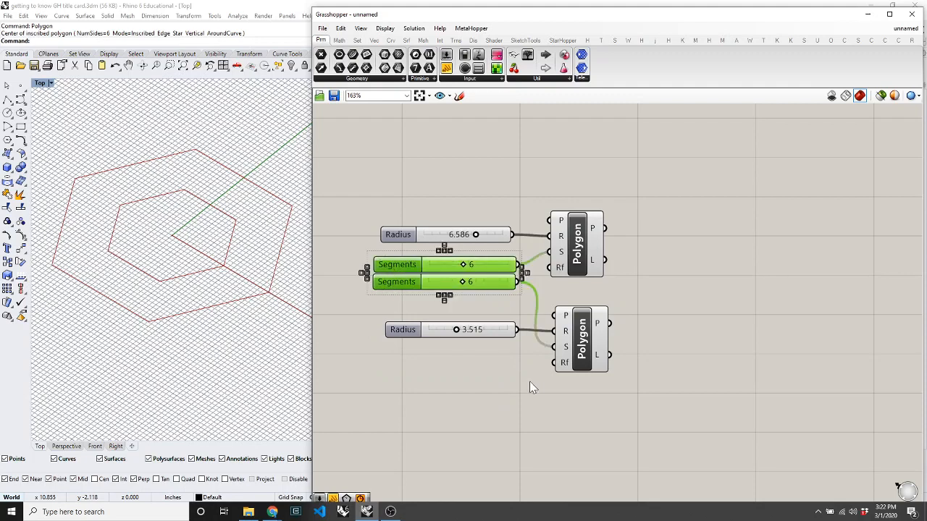
# Nudge the lower Polygon into place and delete the duplicate Segments slider.
pyautogui.click(529, 381)
pyautogui.scroll(5, 494, 291)
pyautogui.scroll(-3, 495, 291)
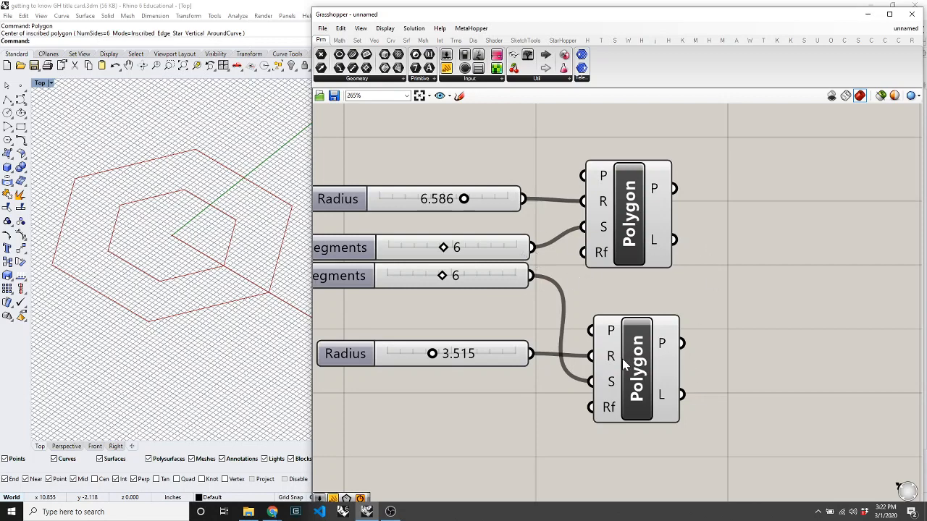
pyautogui.moveTo(632, 371); pyautogui.dragTo(621, 368)
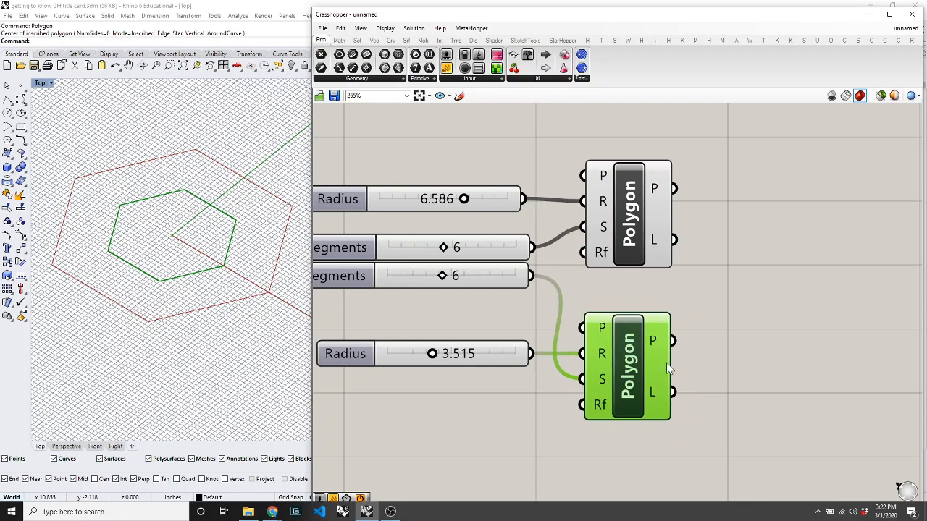
pyautogui.click(709, 328)
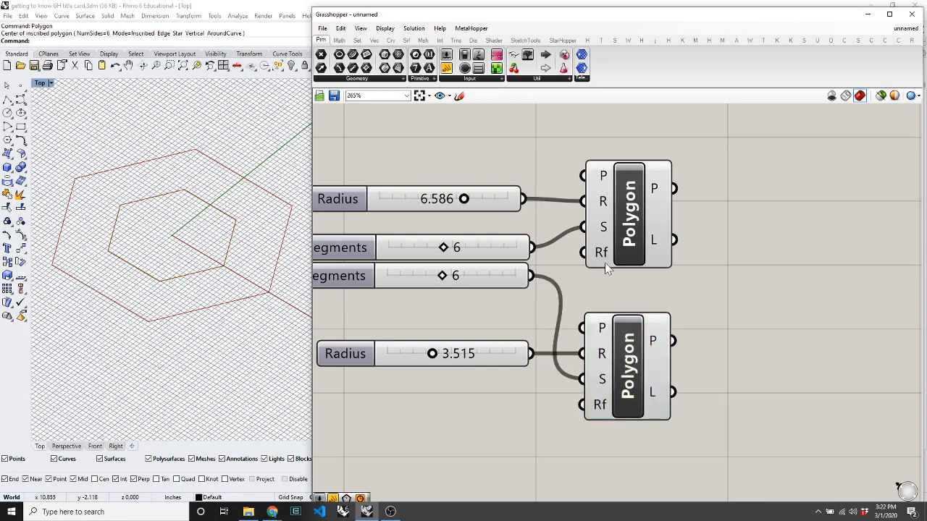
pyautogui.scroll(-1, 627, 254)
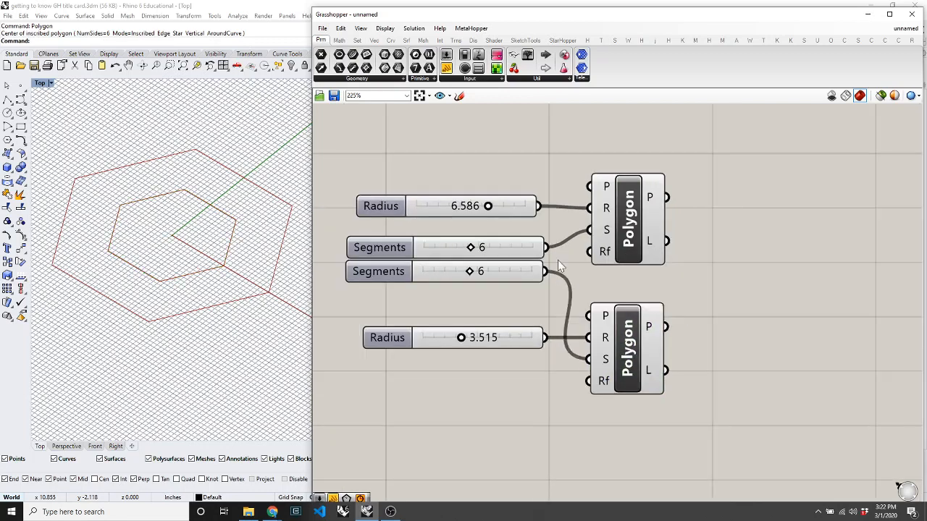
pyautogui.rightClick(392, 276)
pyautogui.moveTo(385, 276); pyautogui.dragTo(387, 285)
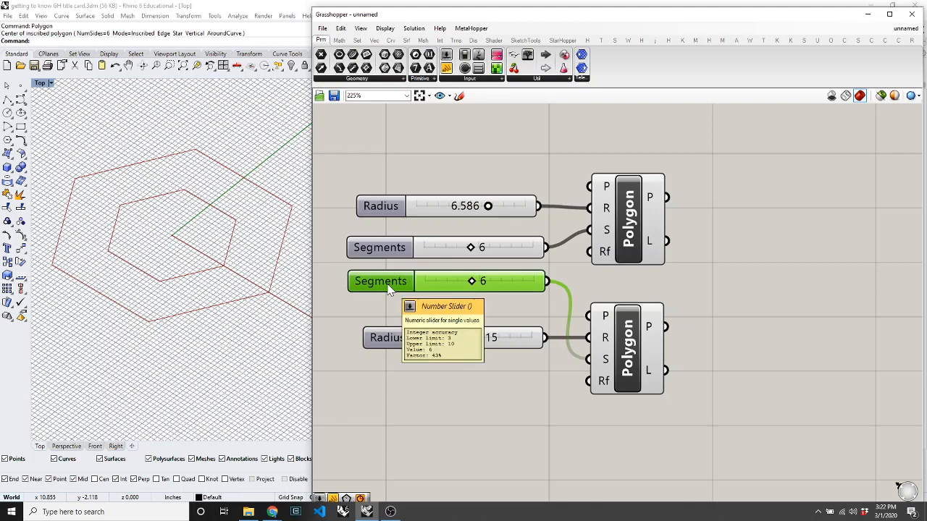
pyautogui.press('Delete')
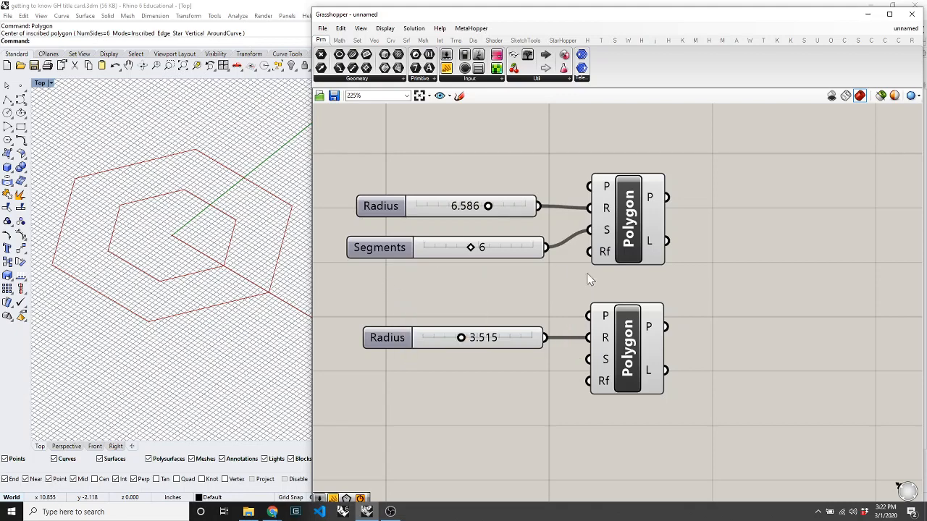
# Wire the original Segments slider into the lower Polygon's S input and confirm it drives both hexagons.
pyautogui.moveTo(548, 249); pyautogui.dragTo(633, 371)
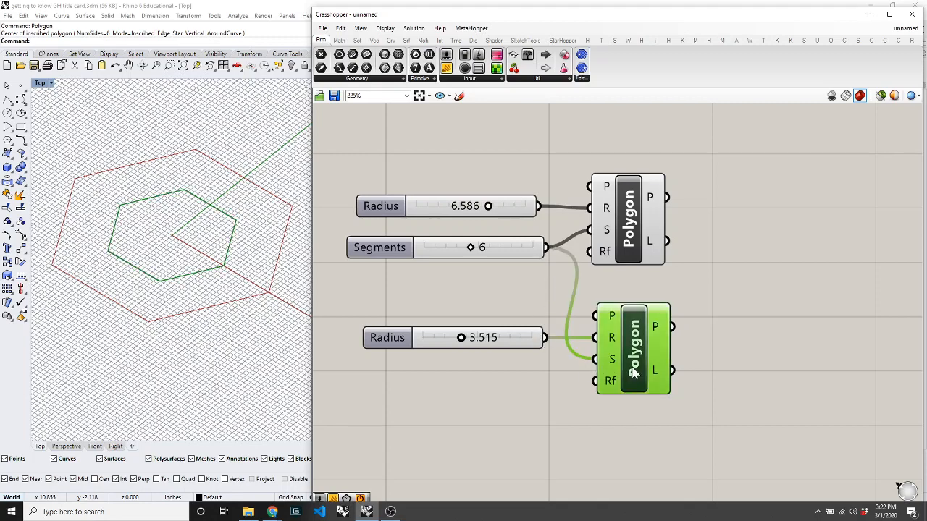
pyautogui.click(564, 301)
pyautogui.moveTo(471, 247)
pyautogui.mouseDown()
pyautogui.moveTo(439, 257)
pyautogui.moveTo(505, 250)
pyautogui.moveTo(528, 262)
pyautogui.moveTo(455, 254)
pyautogui.moveTo(475, 257)
pyautogui.mouseUp()
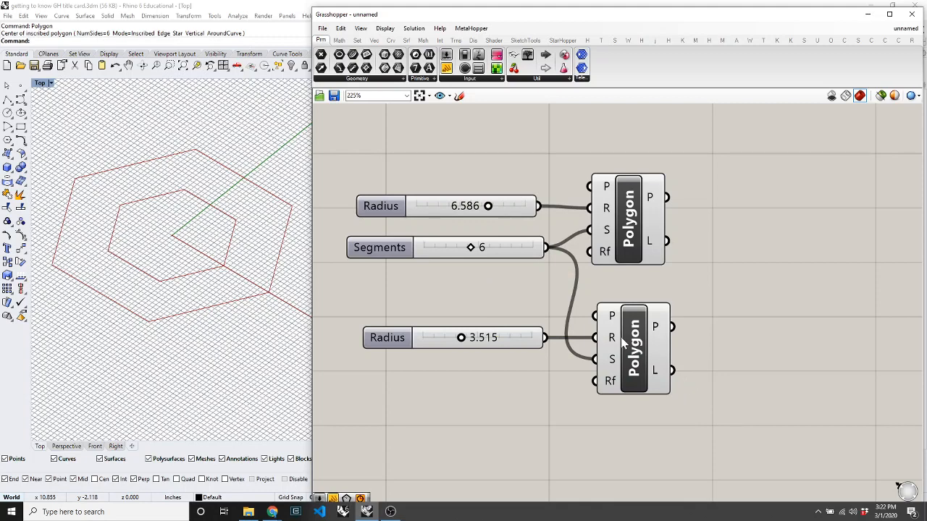
pyautogui.moveTo(623, 338)
pyautogui.mouseDown()
pyautogui.moveTo(642, 328)
pyautogui.moveTo(626, 330)
pyautogui.mouseUp()
pyautogui.click(740, 362)
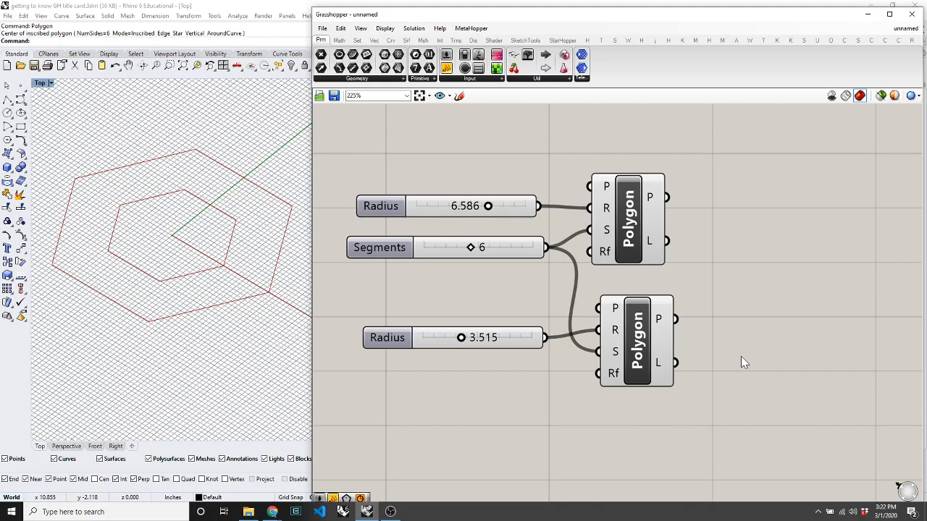
pyautogui.moveTo(610, 308)
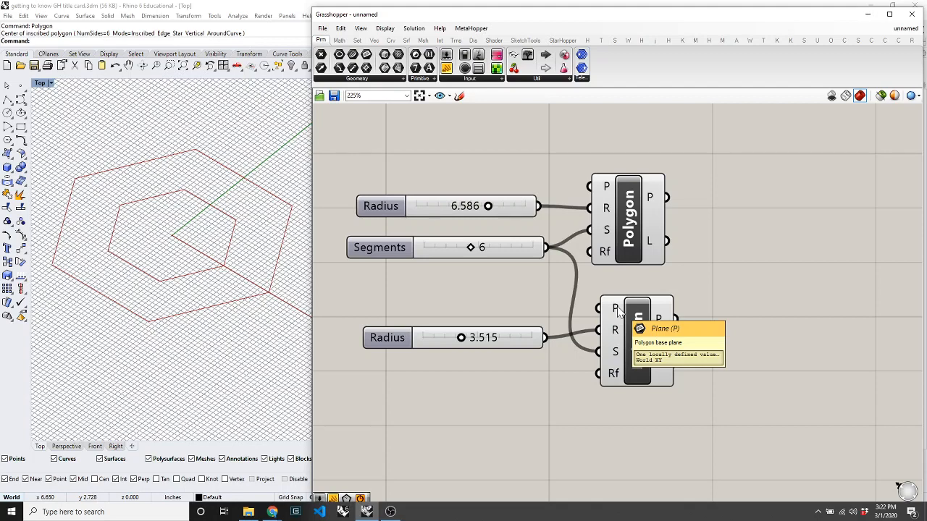
pyautogui.moveTo(632, 337)
pyautogui.mouseDown()
pyautogui.moveTo(616, 315)
pyautogui.moveTo(629, 350)
pyautogui.mouseUp()
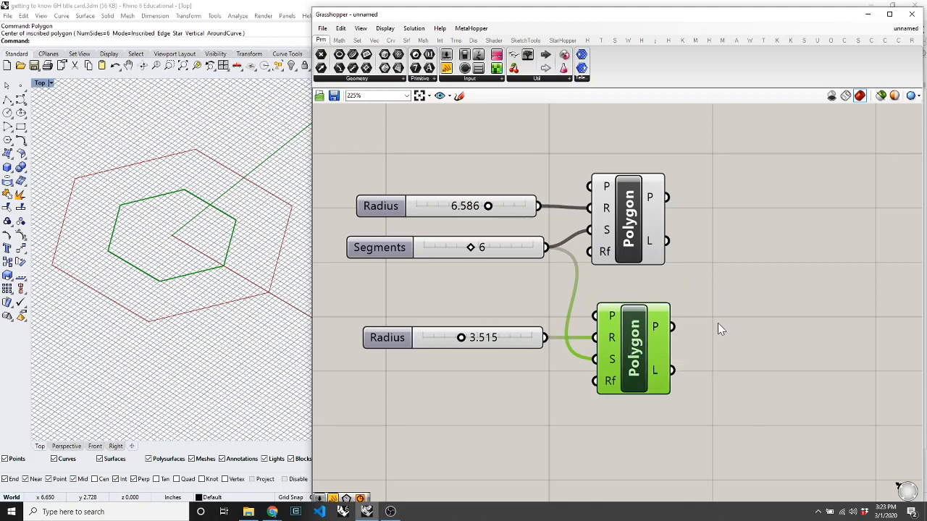
pyautogui.click(729, 355)
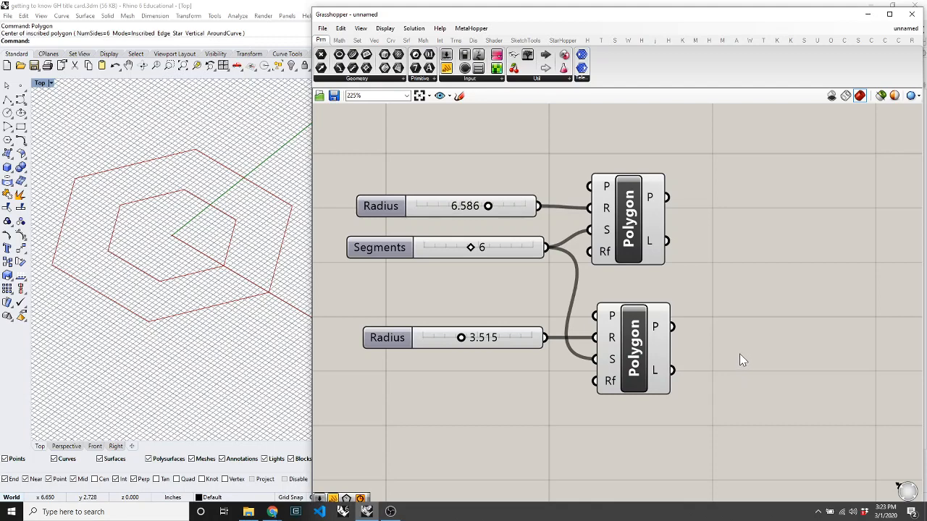
# Add a Move component through the canvas search for 'move', then delete it.
pyautogui.doubleClick(770, 365)
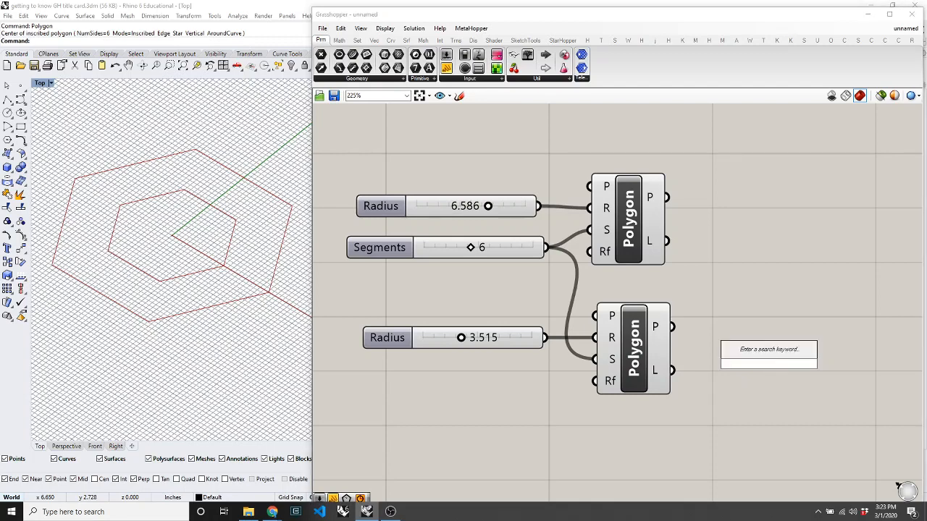
pyautogui.write('move')
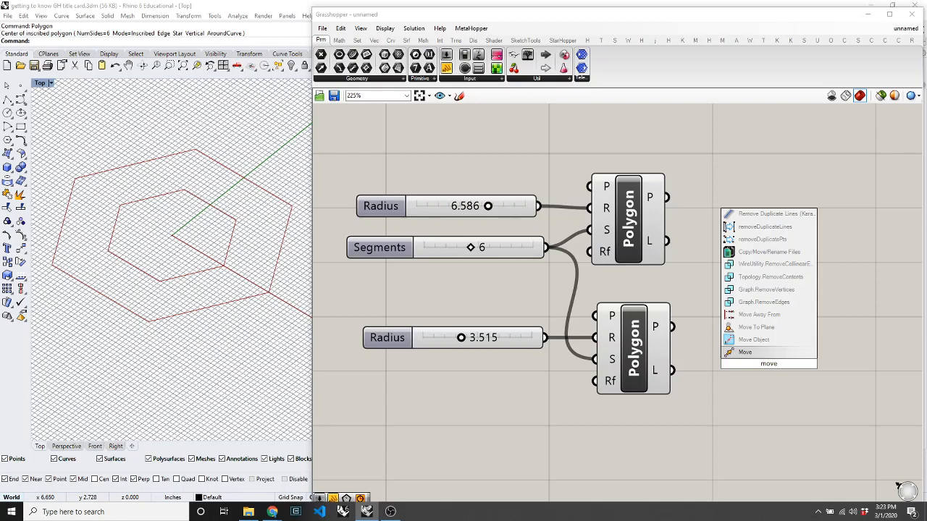
pyautogui.click(737, 353)
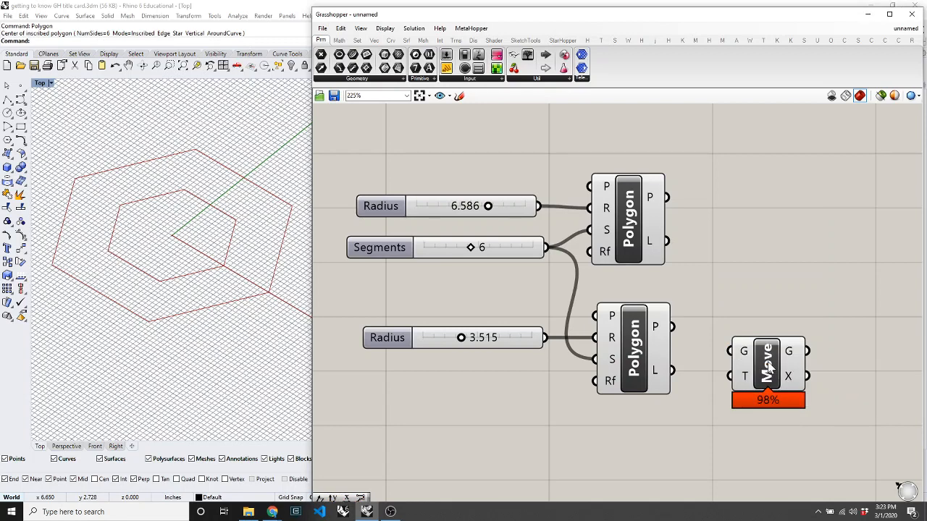
pyautogui.moveTo(773, 387)
pyautogui.mouseDown()
pyautogui.moveTo(757, 380)
pyautogui.moveTo(785, 381)
pyautogui.mouseUp()
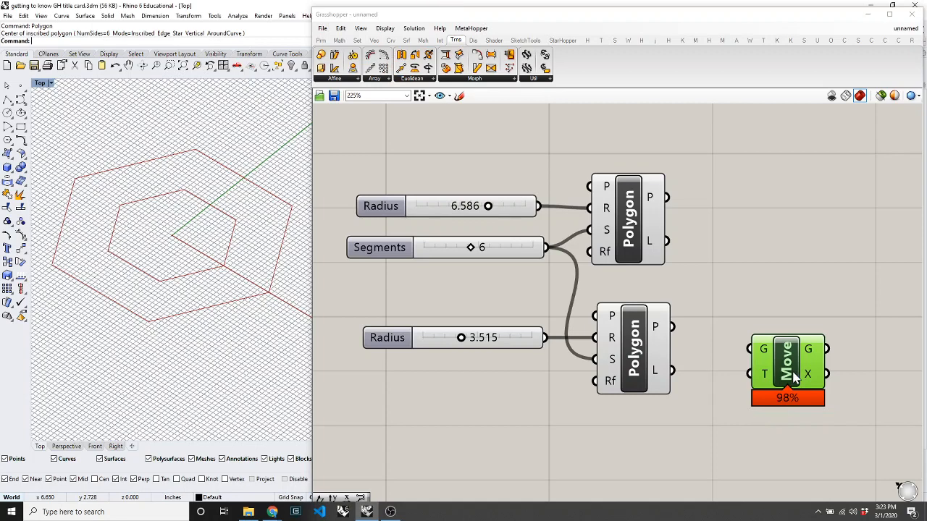
pyautogui.press('Delete')
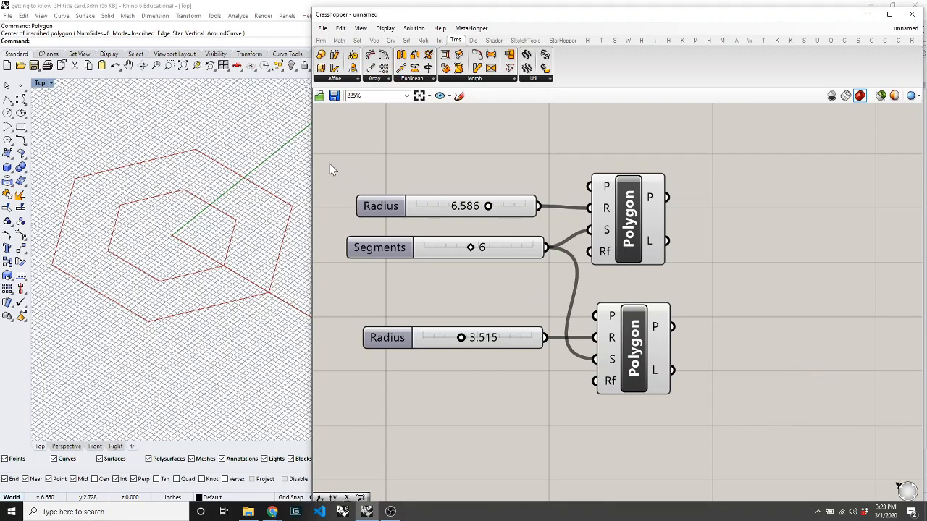
# Place a Move component from Transform > Euclidean beside the lower Polygon.
pyautogui.click(413, 79)
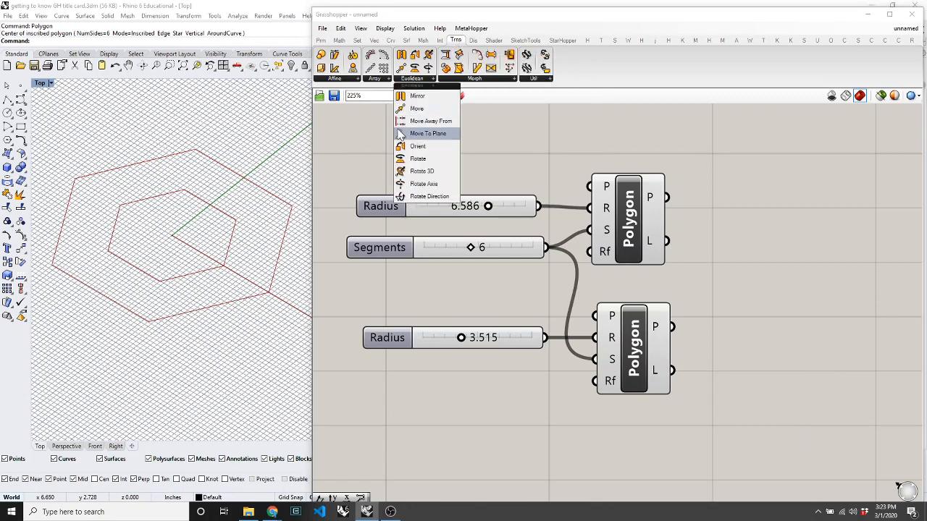
pyautogui.moveTo(417, 109); pyautogui.dragTo(791, 330)
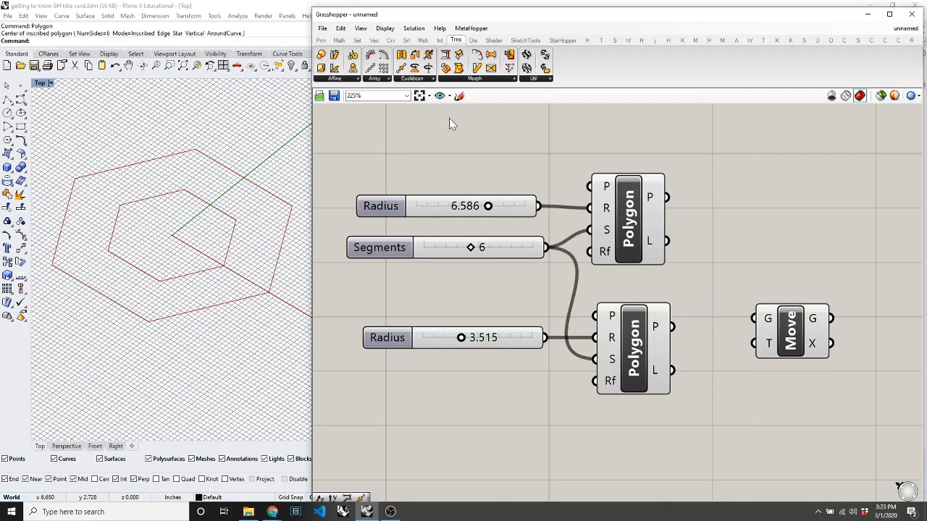
pyautogui.click(423, 41)
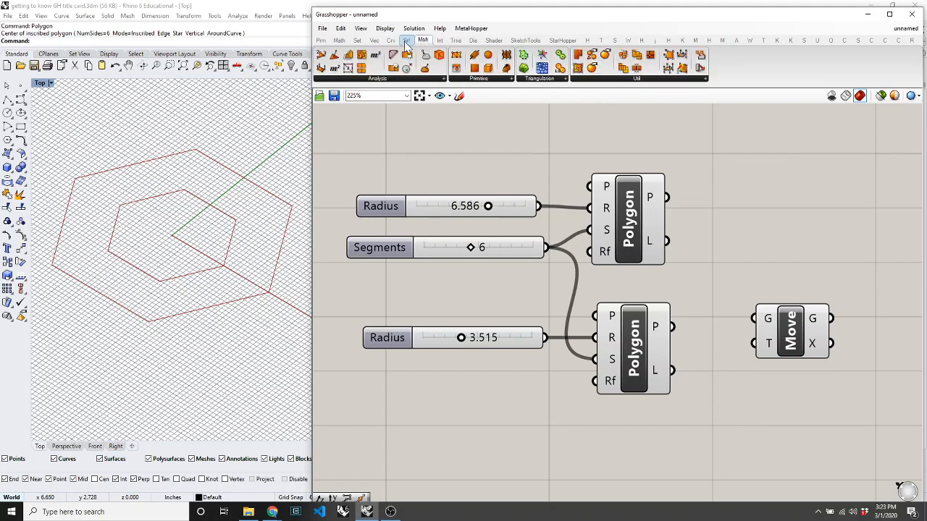
pyautogui.click(457, 40)
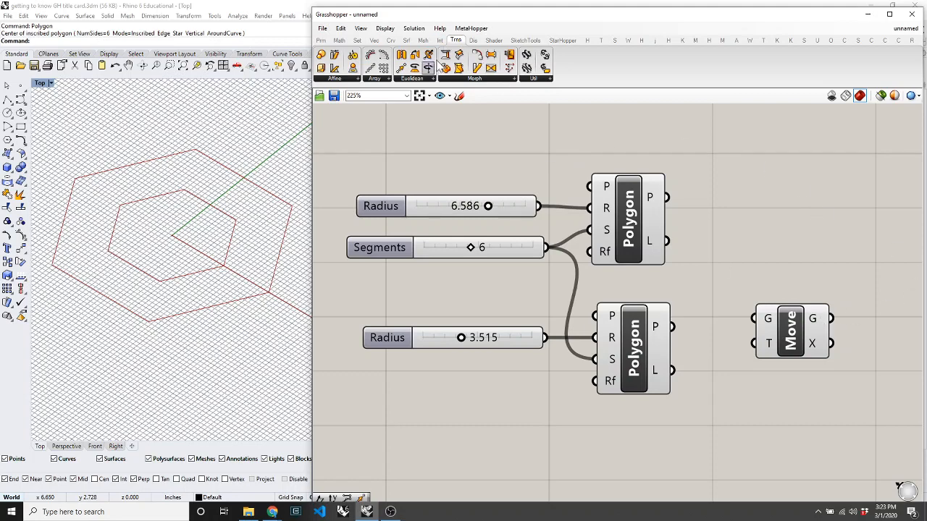
pyautogui.doubleClick(691, 388)
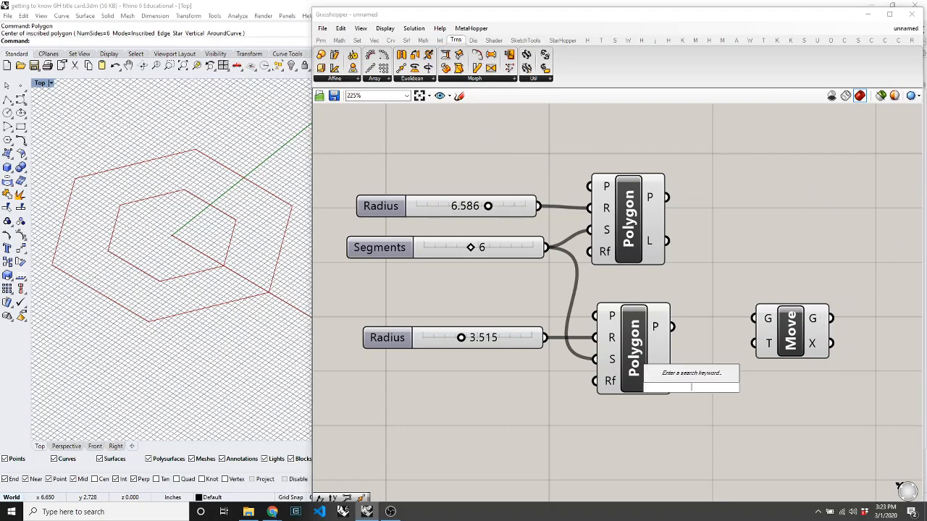
pyautogui.click(714, 437)
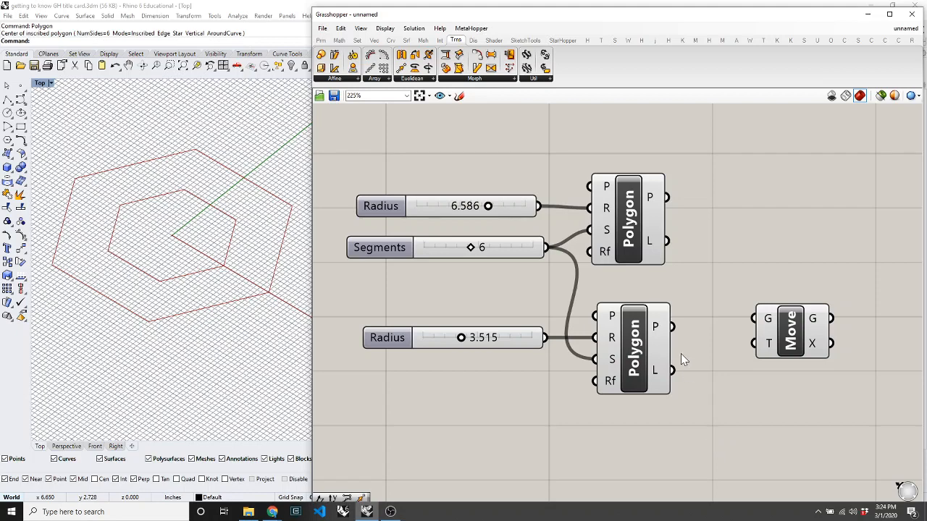
pyautogui.scroll(5, 868, 324)
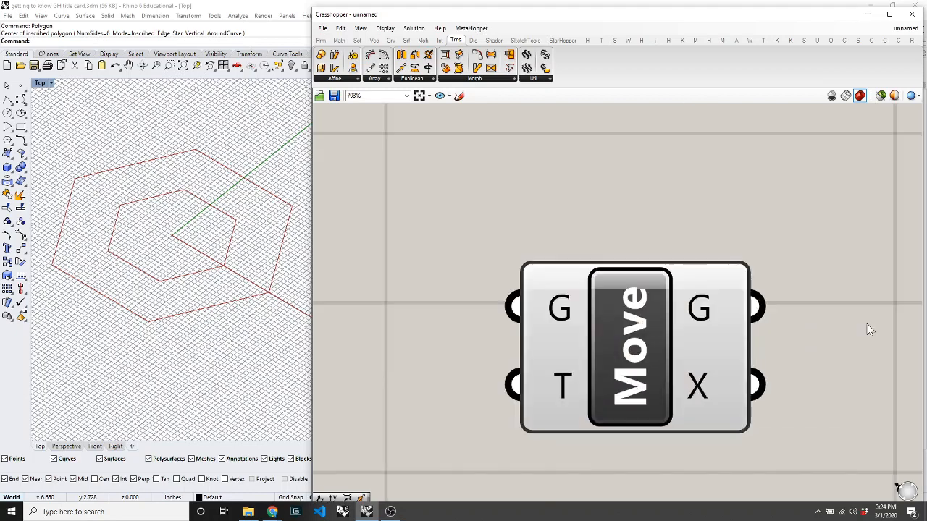
pyautogui.scroll(-5, 680, 311)
pyautogui.scroll(4, 550, 340)
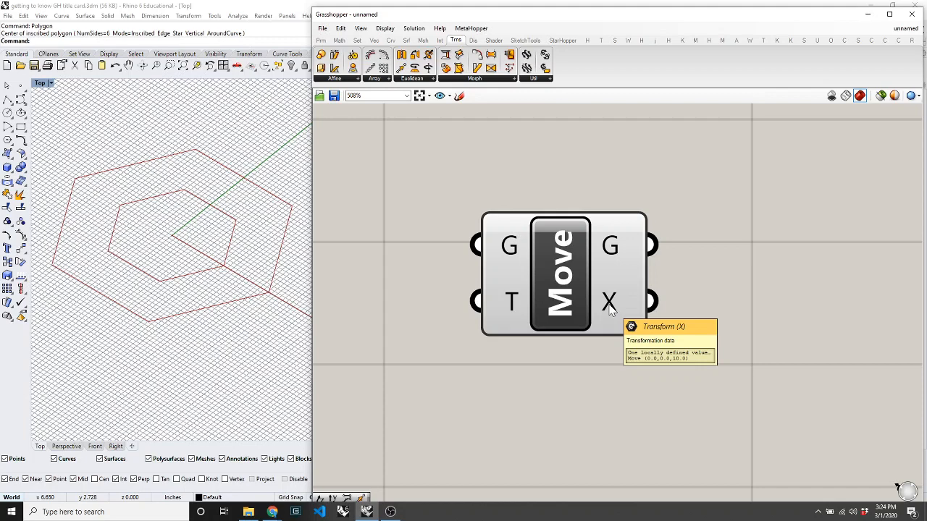
pyautogui.scroll(-5, 656, 314)
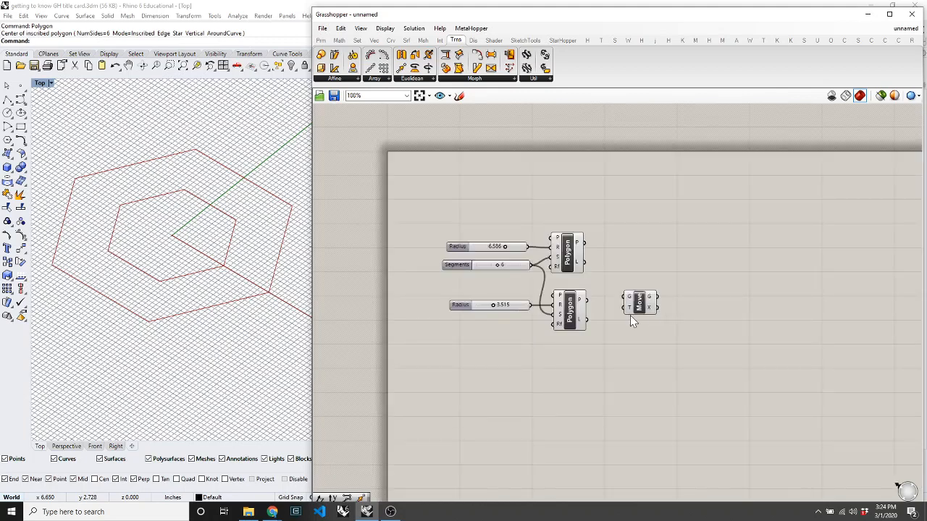
pyautogui.scroll(3, 591, 315)
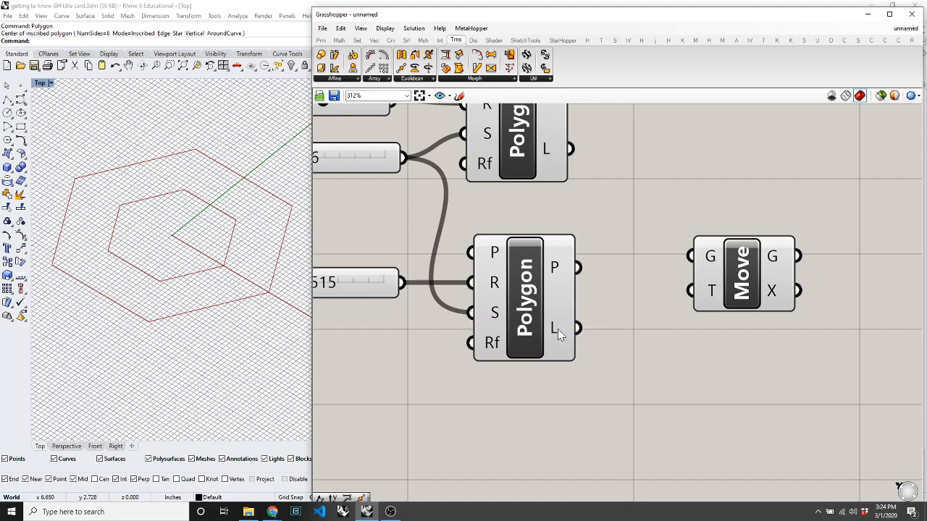
pyautogui.moveTo(546, 328); pyautogui.dragTo(542, 327)
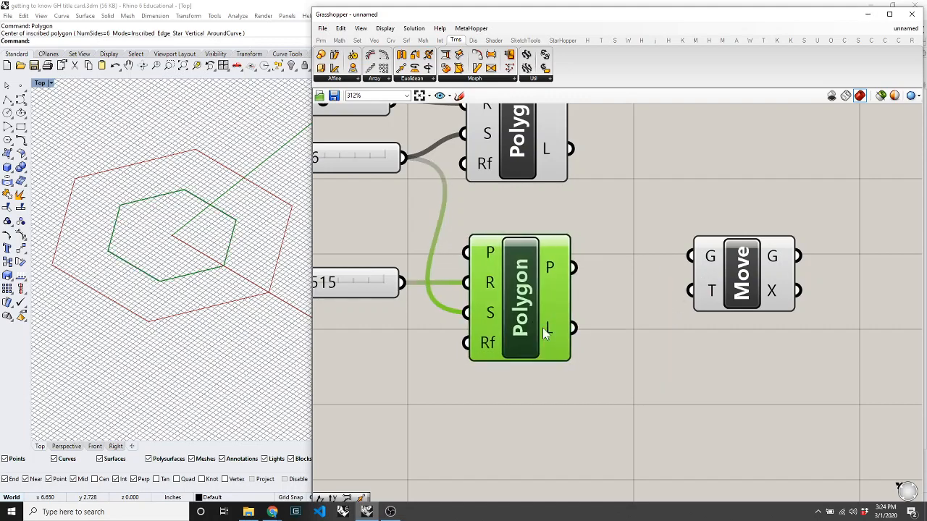
pyautogui.click(614, 420)
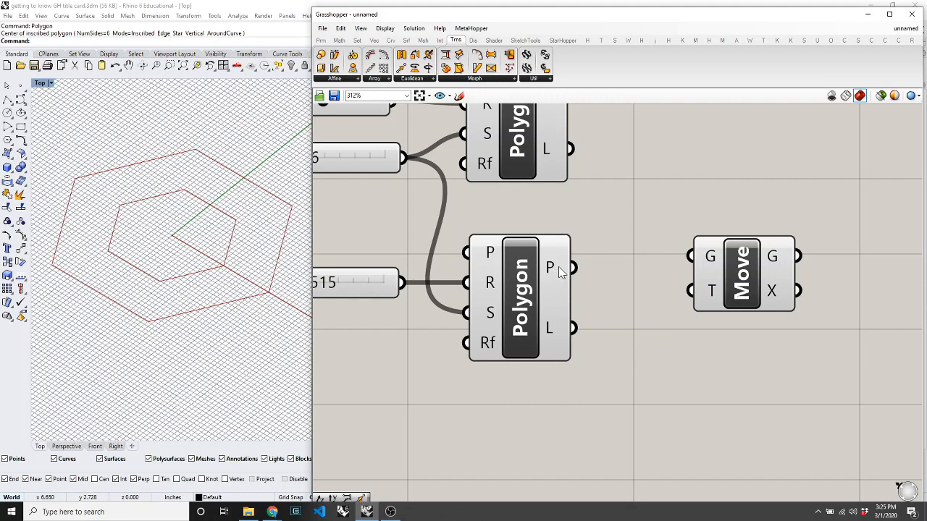
pyautogui.click(730, 299)
pyautogui.click(687, 413)
pyautogui.moveTo(537, 267)
pyautogui.mouseDown()
pyautogui.moveTo(550, 268)
pyautogui.moveTo(540, 267)
pyautogui.moveTo(547, 275)
pyautogui.mouseUp()
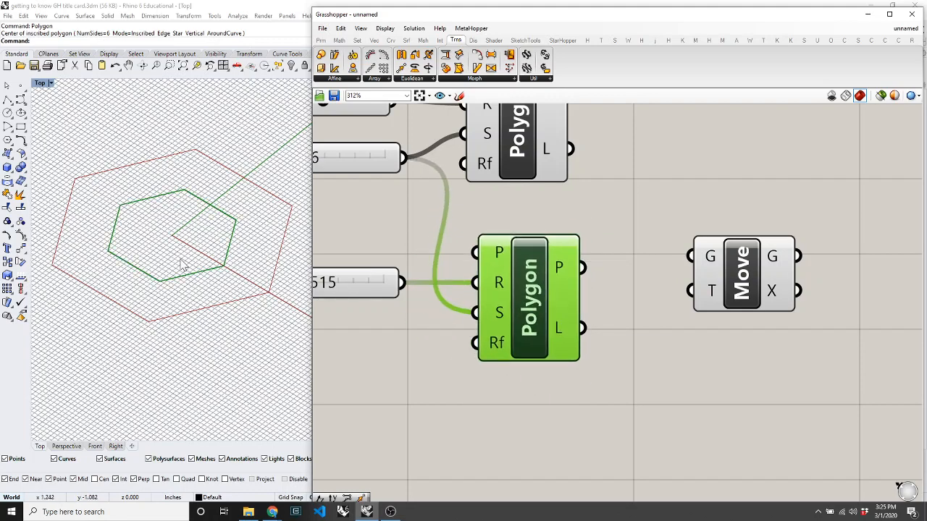
pyautogui.click(244, 226)
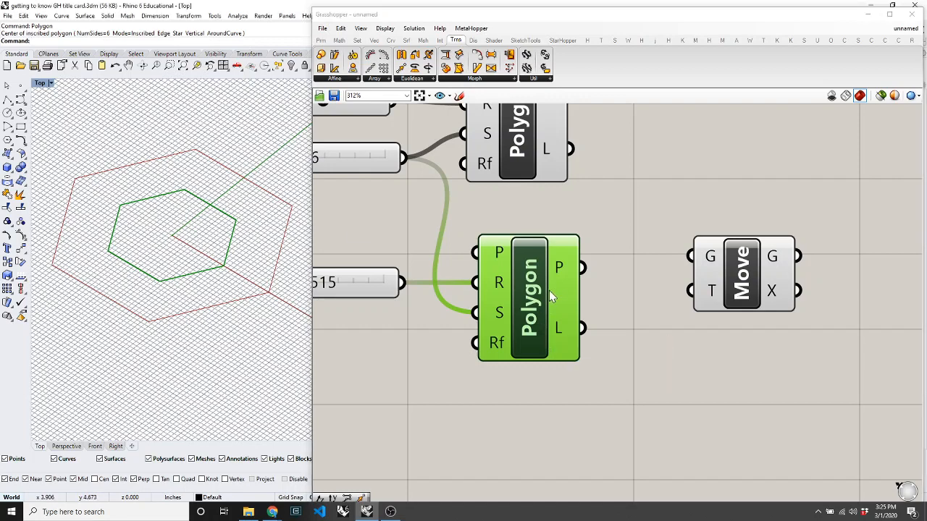
pyautogui.moveTo(585, 269); pyautogui.dragTo(682, 258)
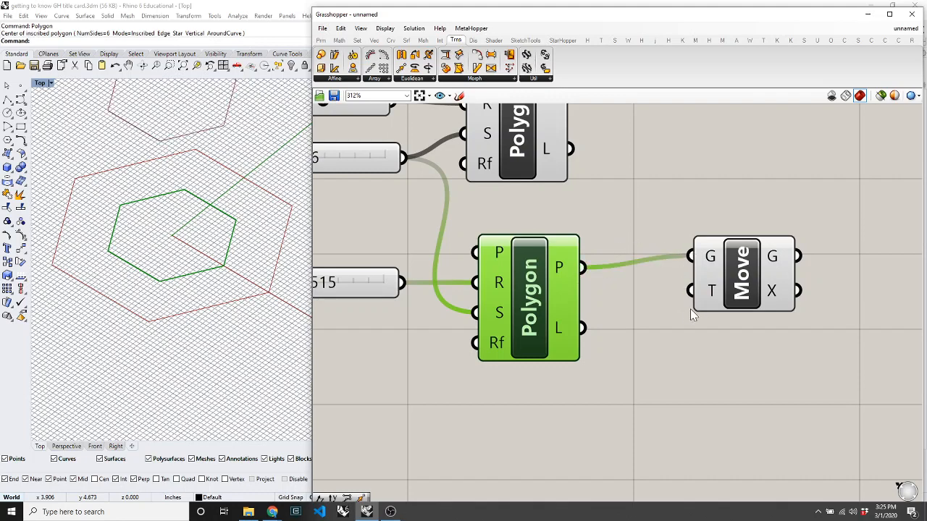
# Tilt the Rhino Top view to see the hexagons in 3-D and shift the Move component right.
pyautogui.click(188, 245)
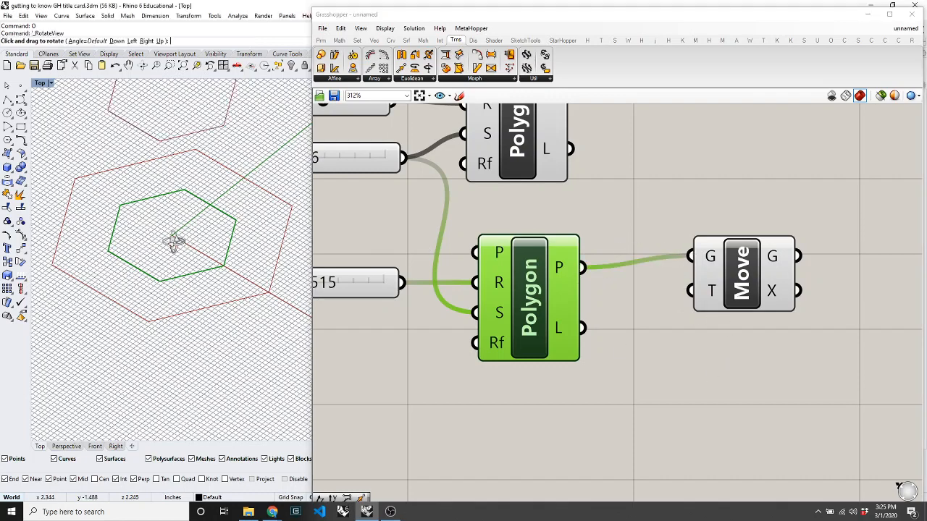
pyautogui.moveTo(215, 251)
pyautogui.keyDown('ctrl'); pyautogui.keyDown('shift'); pyautogui.mouseDown(button='right')
pyautogui.moveTo(224, 207)
pyautogui.moveTo(302, 195)
pyautogui.moveTo(203, 239)
pyautogui.mouseUp(button='right'); pyautogui.keyUp('shift'); pyautogui.keyUp('ctrl')
pyautogui.click(655, 300)
pyautogui.moveTo(698, 284); pyautogui.dragTo(736, 296)
pyautogui.scroll(-8, 183, 257)
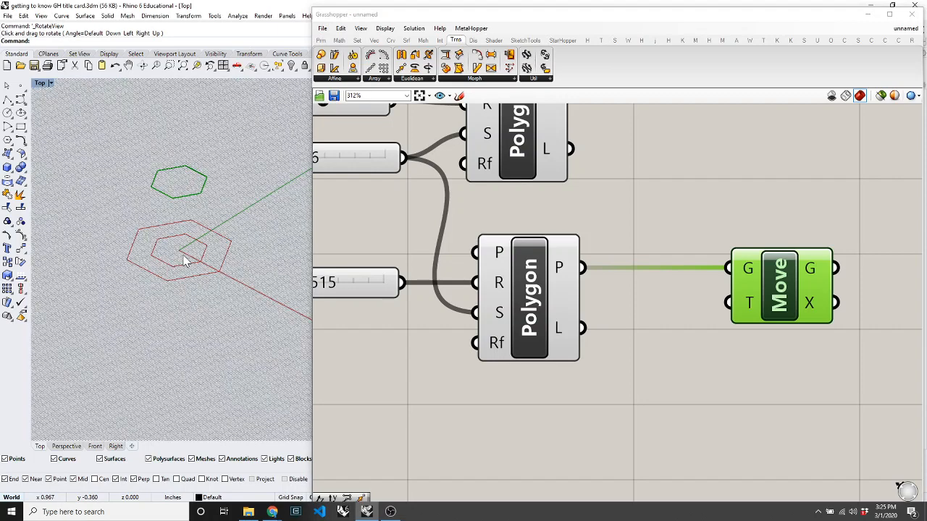
pyautogui.scroll(2, 183, 257)
# Wire the inner Polygon's output into Move's geometry input.
pyautogui.click(680, 363)
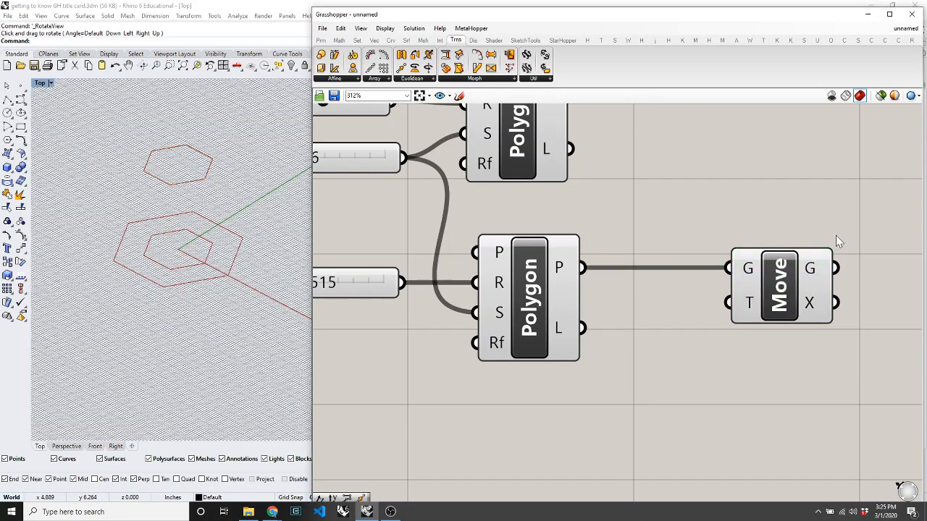
pyautogui.scroll(2, 865, 265)
pyautogui.scroll(-4, 707, 324)
pyautogui.scroll(2, 662, 329)
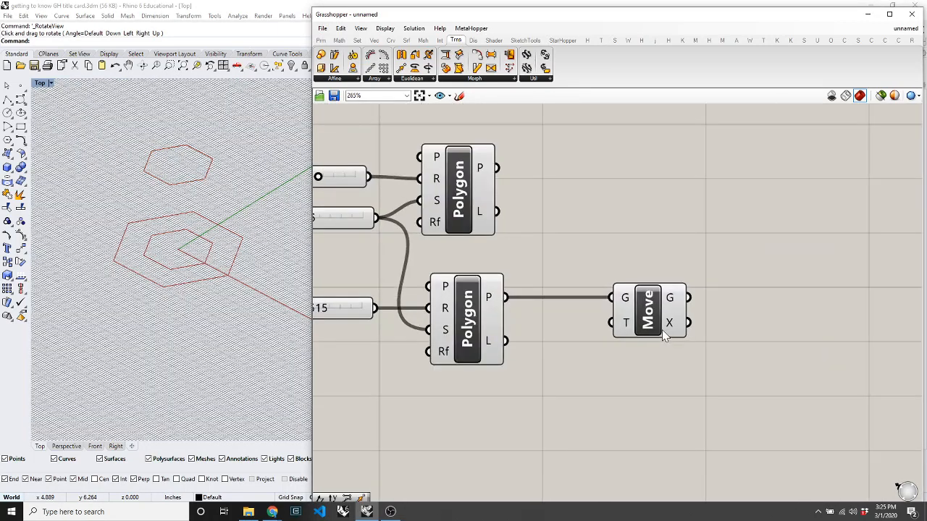
pyautogui.scroll(3, 662, 330)
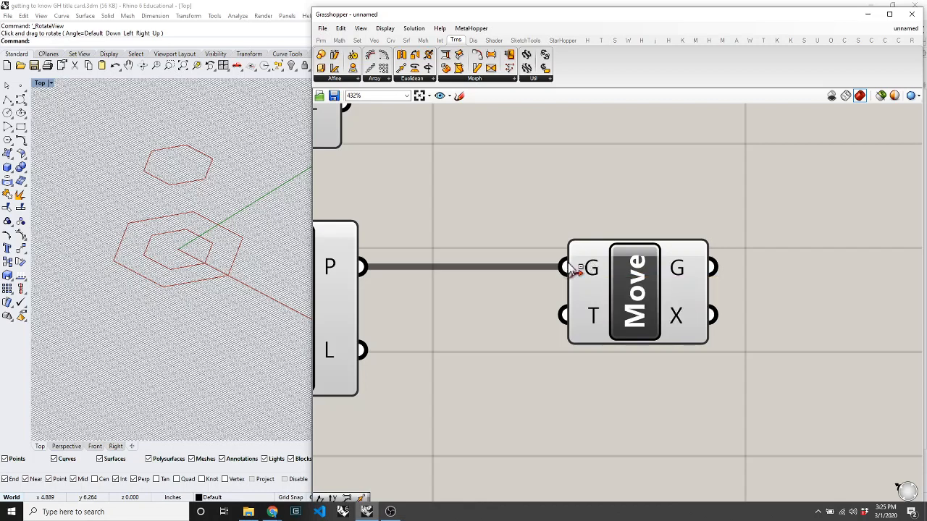
pyautogui.keyDown('ctrl'); pyautogui.moveTo(572, 269); pyautogui.dragTo(363, 267); pyautogui.keyUp('ctrl')
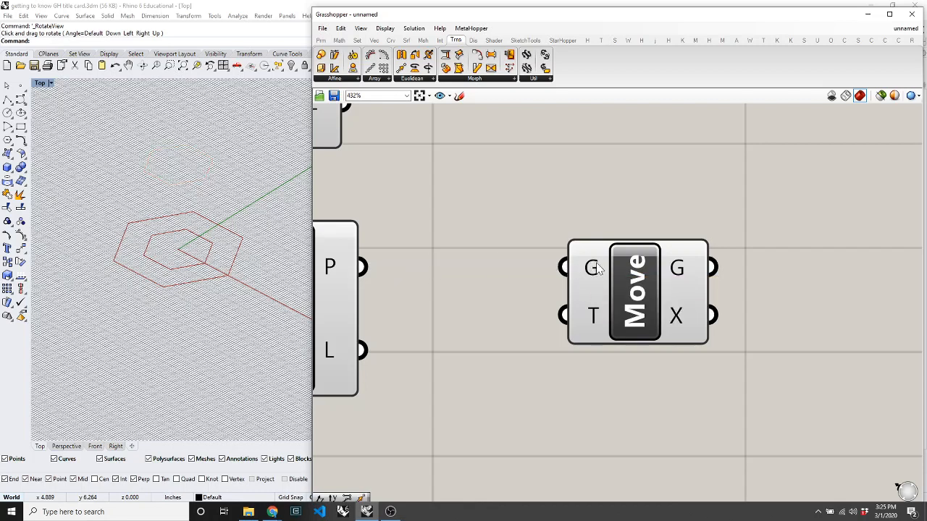
pyautogui.moveTo(565, 270); pyautogui.dragTo(355, 275)
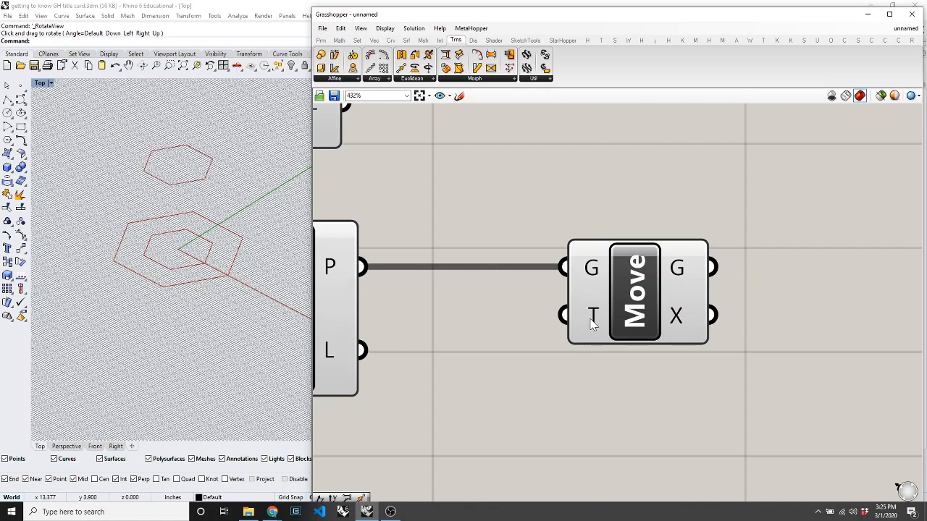
pyautogui.moveTo(591, 323)
# Switch the Rhino viewport to the Left view.
pyautogui.click(227, 328)
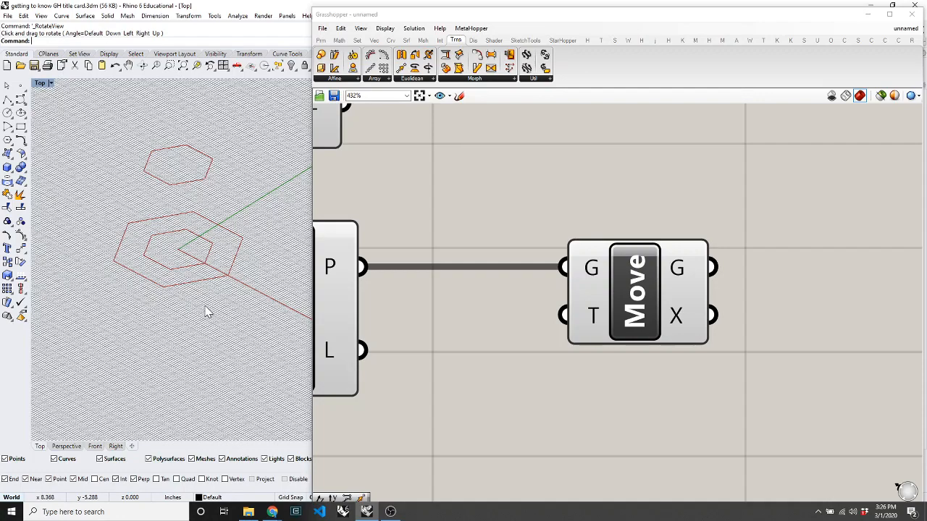
pyautogui.write('left')
pyautogui.press('Return')
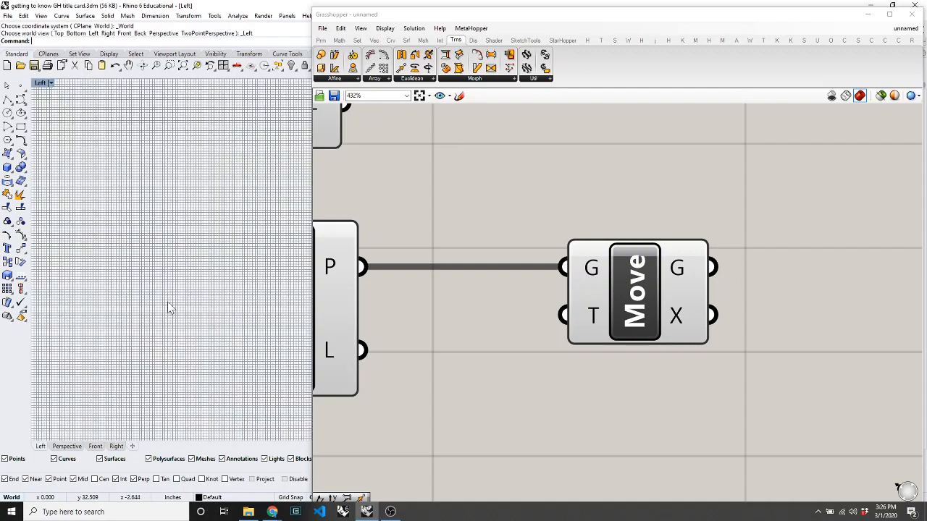
pyautogui.scroll(-6, 168, 307)
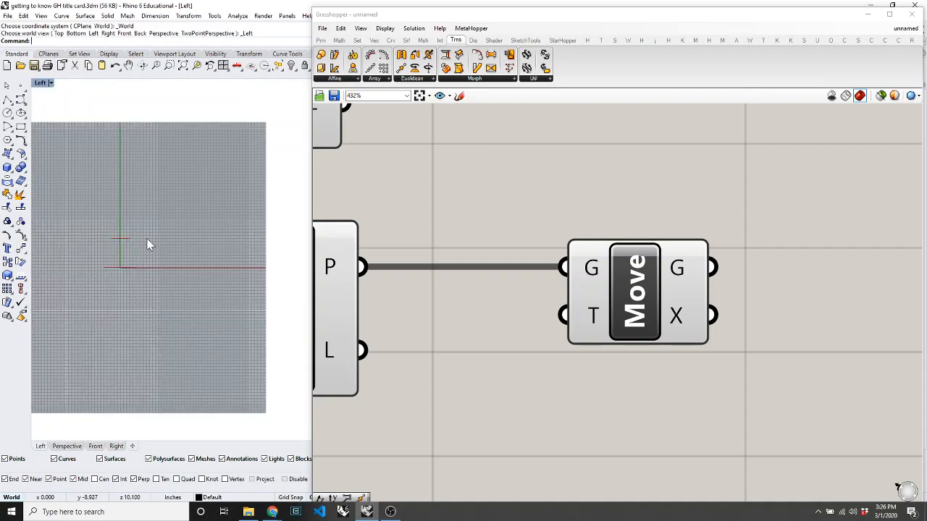
pyautogui.scroll(4, 147, 244)
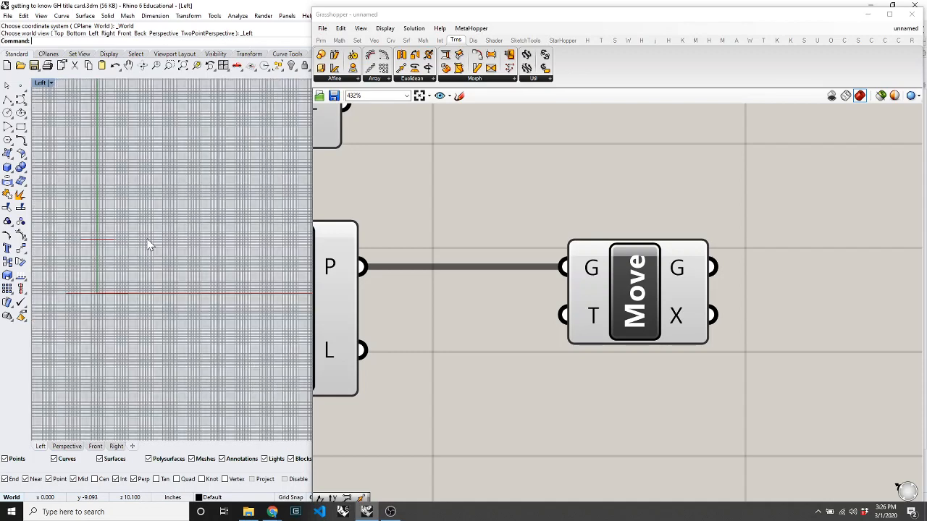
# Draw a diagonal line up and to the right and add an arrowhead at its upper end.
pyautogui.write('l')
pyautogui.press('Return')
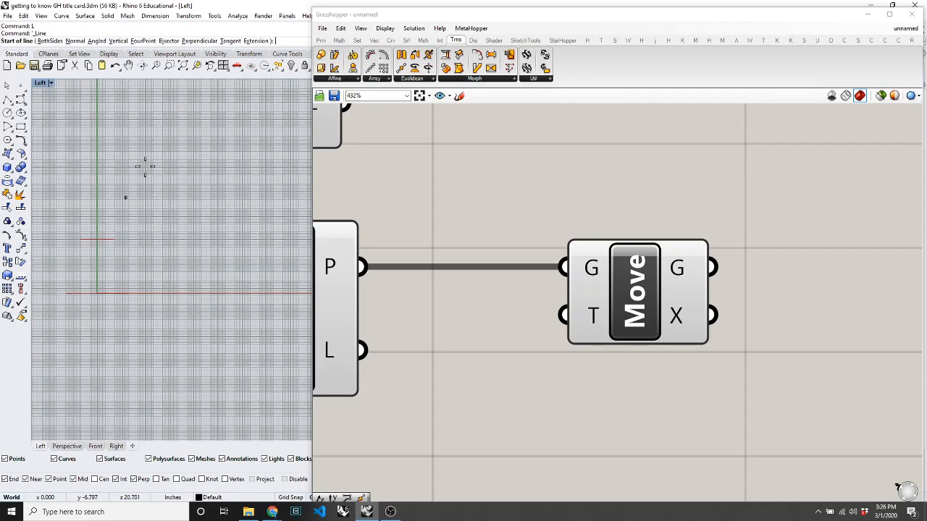
pyautogui.click(144, 200)
pyautogui.click(220, 124)
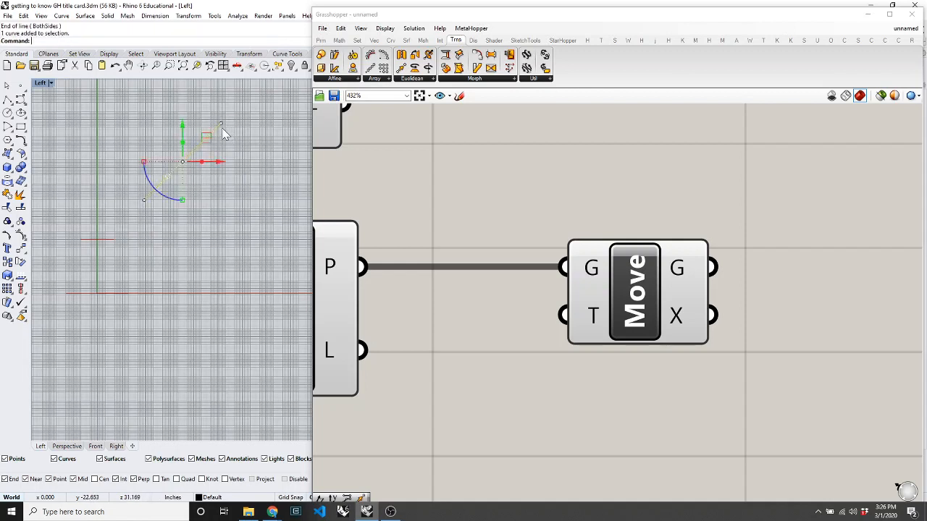
pyautogui.write('Adda')
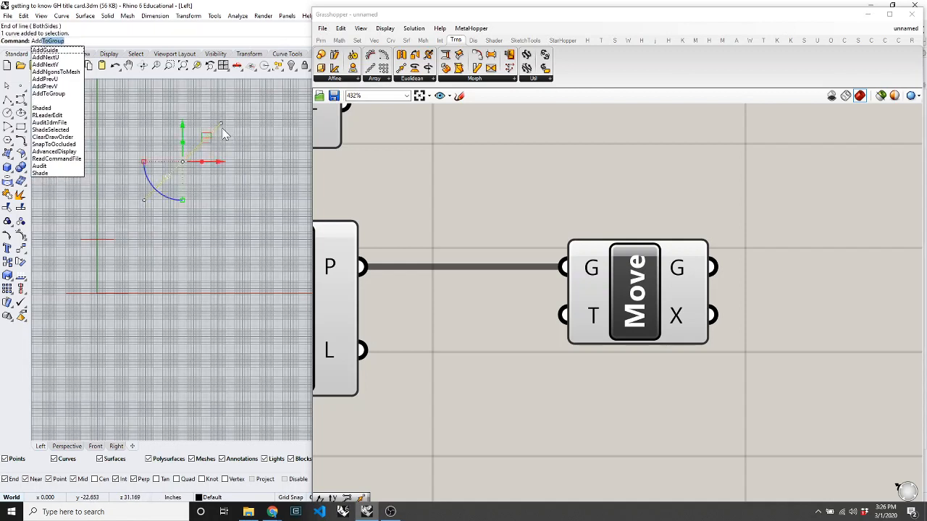
pyautogui.press('BackSpace')
pyautogui.press('BackSpace')
pyautogui.press('BackSpace')
pyautogui.write('rrowhead')
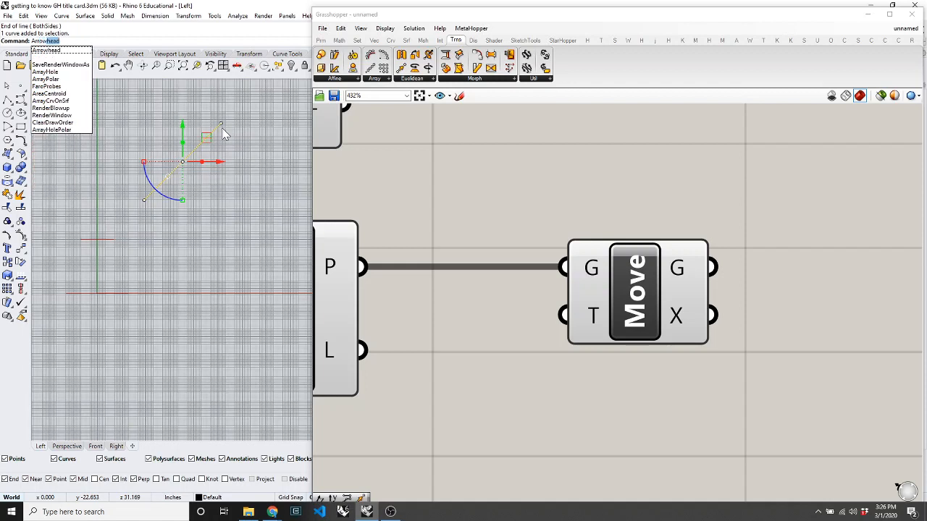
pyautogui.press('Return')
pyautogui.click(219, 130)
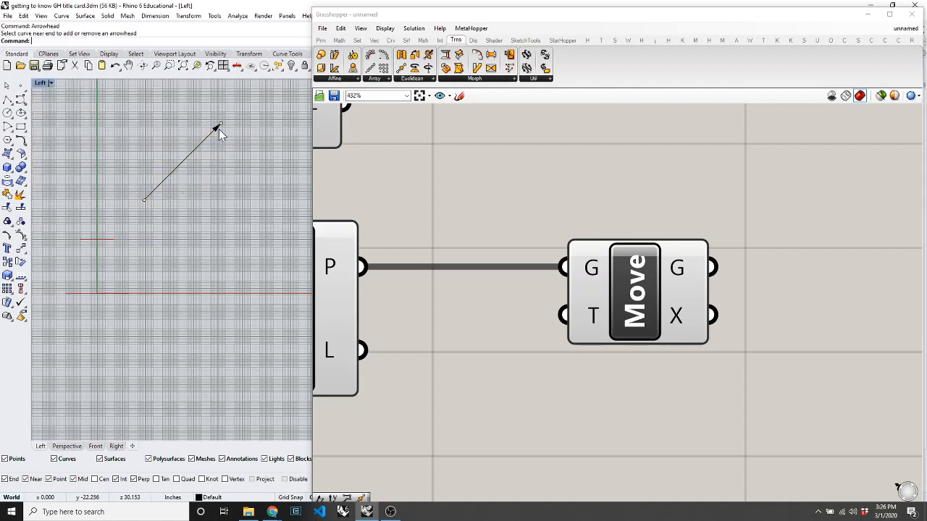
pyautogui.write('\\')
pyautogui.press('Return')
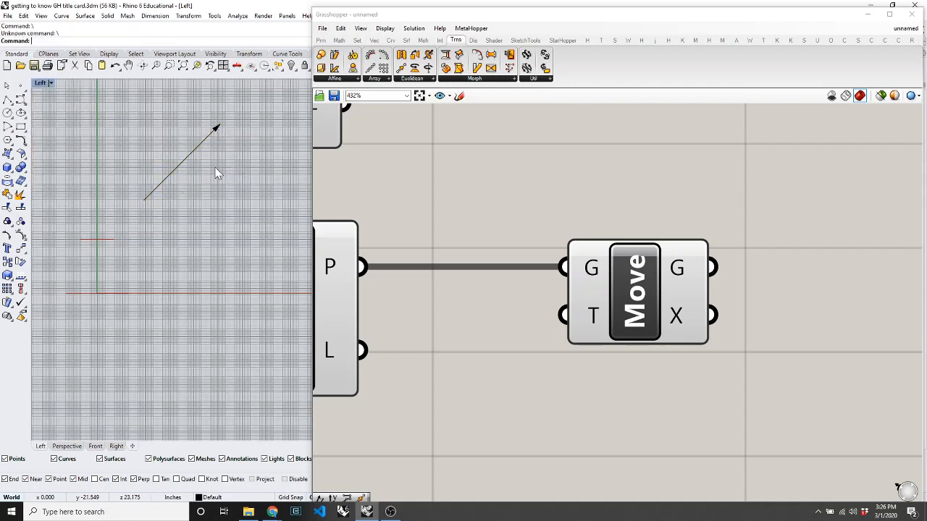
# Hide the grid and axes with F7 and move the arrow line away and back.
pyautogui.click(185, 159)
pyautogui.press('F7')
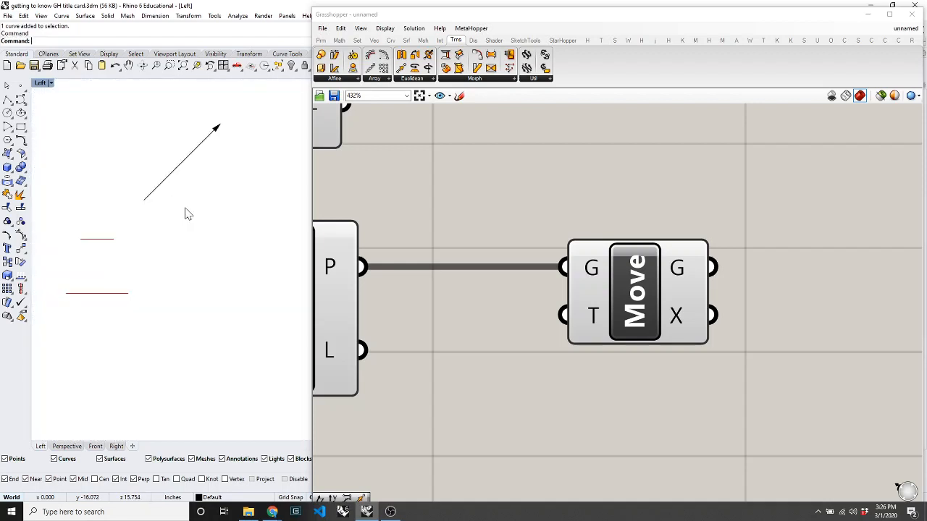
pyautogui.click(181, 173)
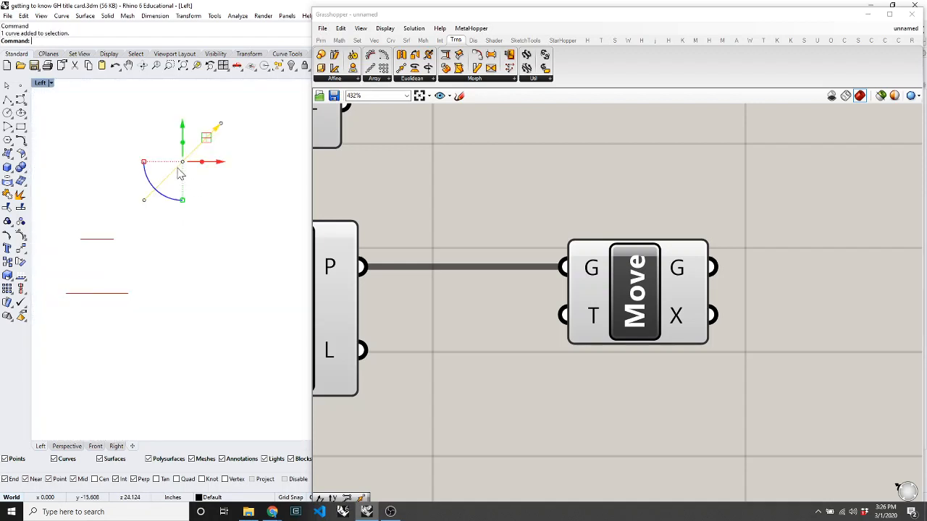
pyautogui.moveTo(207, 140); pyautogui.dragTo(90, 149)
pyautogui.moveTo(90, 149); pyautogui.dragTo(248, 258)
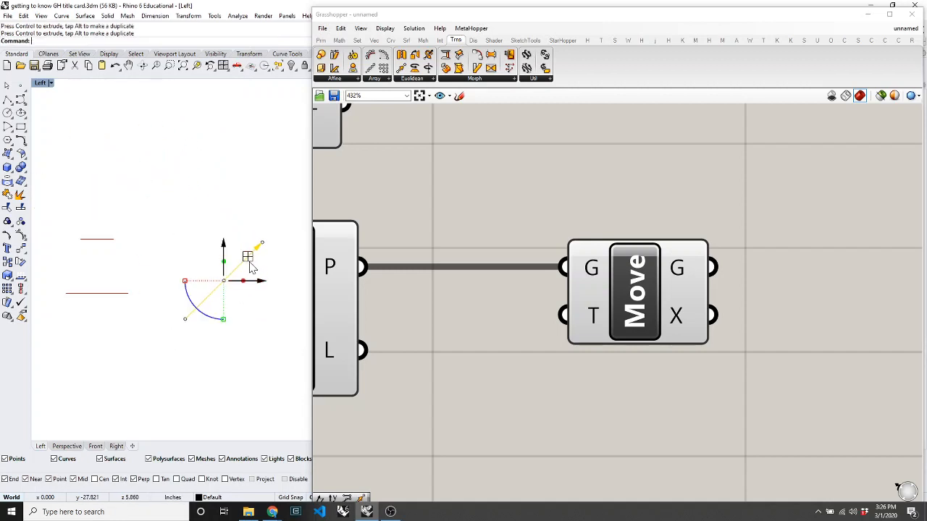
pyautogui.click(216, 208)
# Place three point objects: above the arrow, to its right, and on the left.
pyautogui.write('itn')
pyautogui.press('Return')
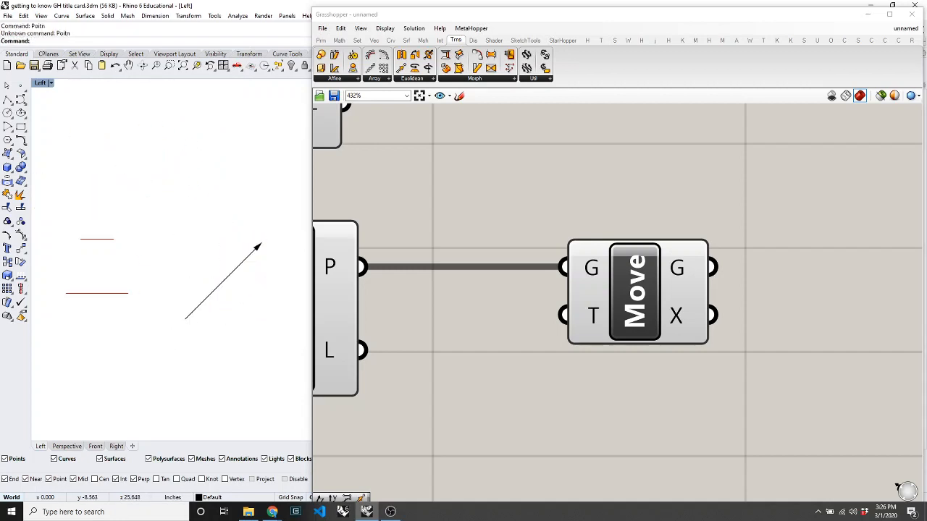
pyautogui.write('Point')
pyautogui.press('Return')
pyautogui.click(127, 127)
pyautogui.press('Return')
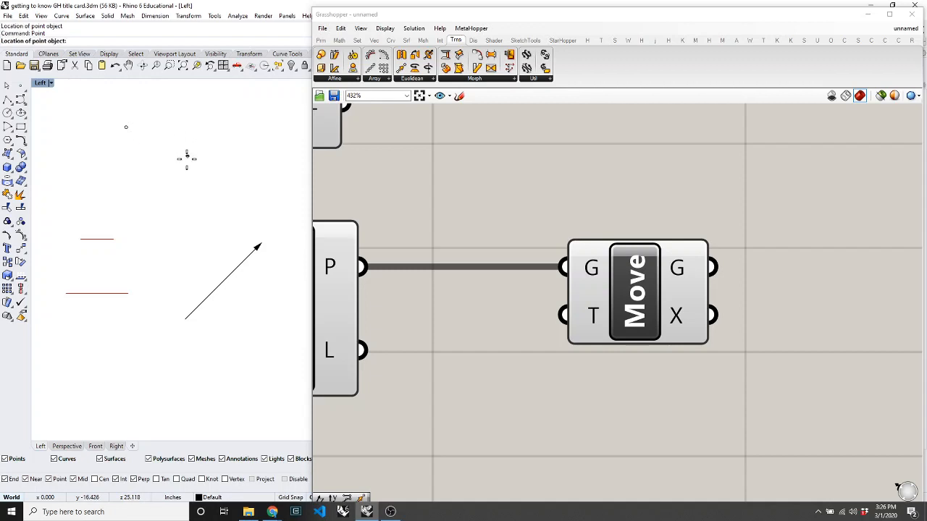
pyautogui.click(211, 159)
pyautogui.press('Return')
pyautogui.click(103, 181)
# Copy the arrow from its lower end to two spots, up-left and near the top.
pyautogui.click(232, 273)
pyautogui.write('CO')
pyautogui.press('Return')
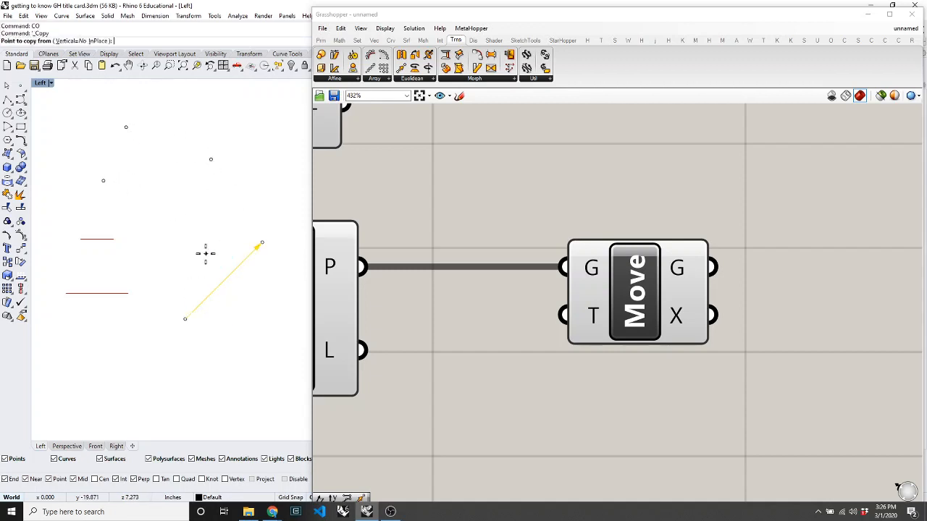
pyautogui.click(250, 320)
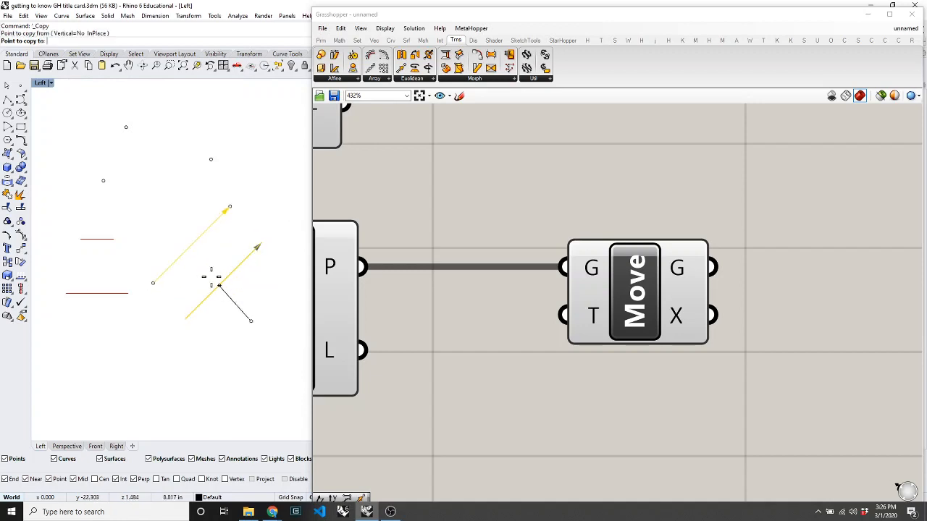
pyautogui.click(207, 277)
pyautogui.click(250, 159)
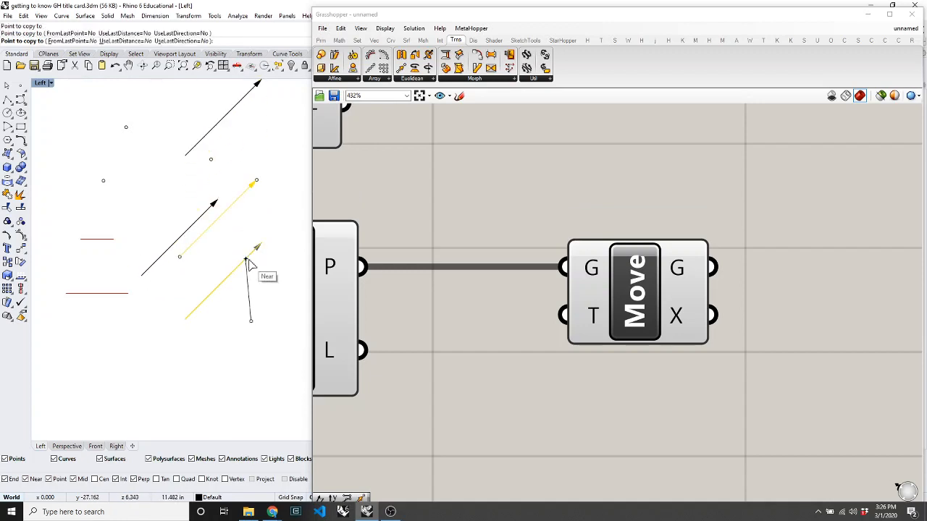
pyautogui.press('Return')
pyautogui.scroll(-4, 274, 172)
pyautogui.scroll(4, 275, 159)
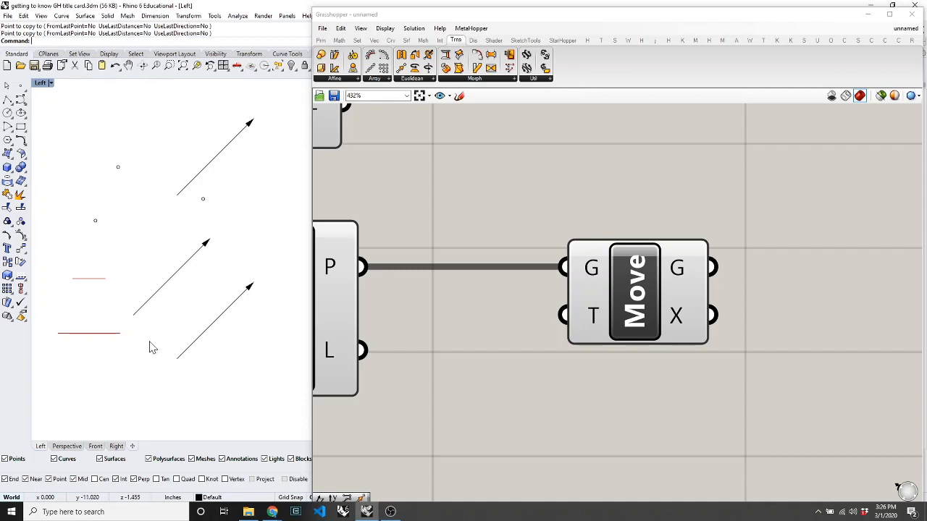
# Draw a horizontal line below the arrows and select it.
pyautogui.write('k')
pyautogui.press('Return')
pyautogui.press('Return')
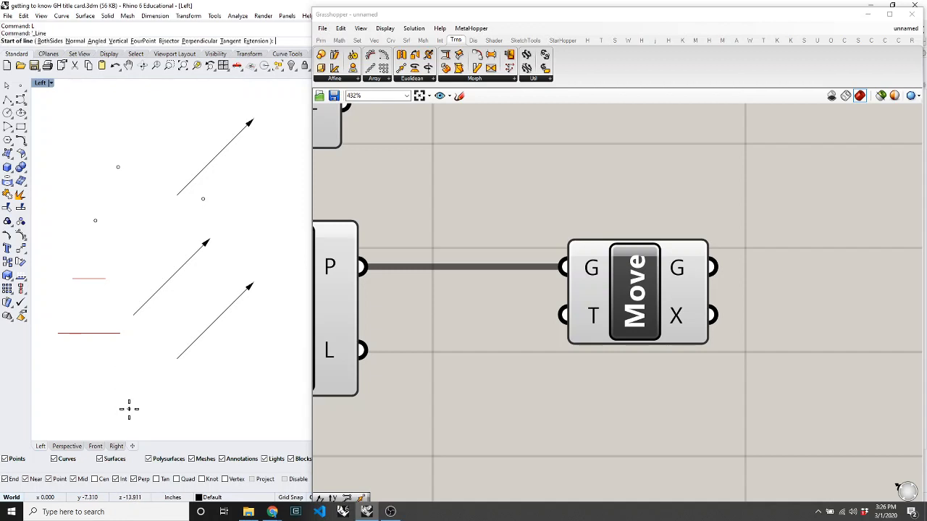
pyautogui.click(105, 393)
pyautogui.click(197, 396)
pyautogui.click(169, 395)
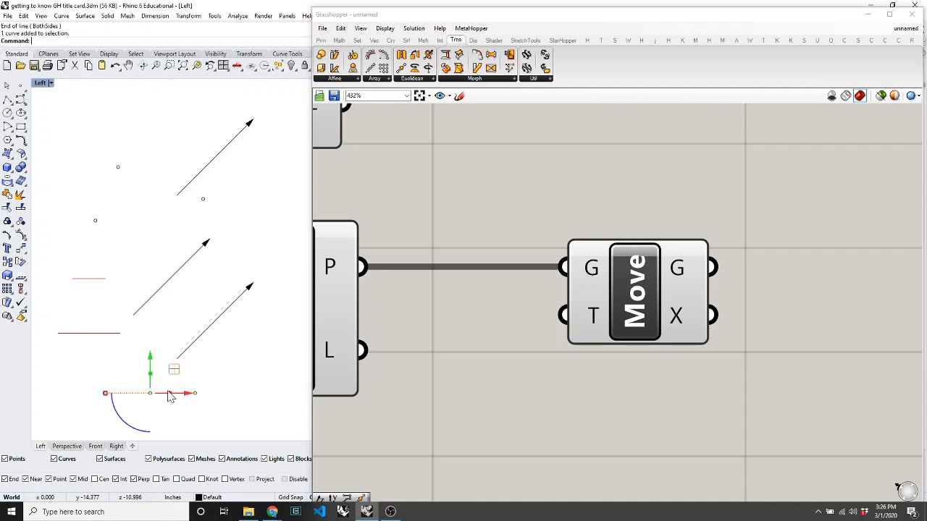
# Try ExtrudeCrv with the base point snapped to a point object, then undo it.
pyautogui.write('ExtrudeCrv')
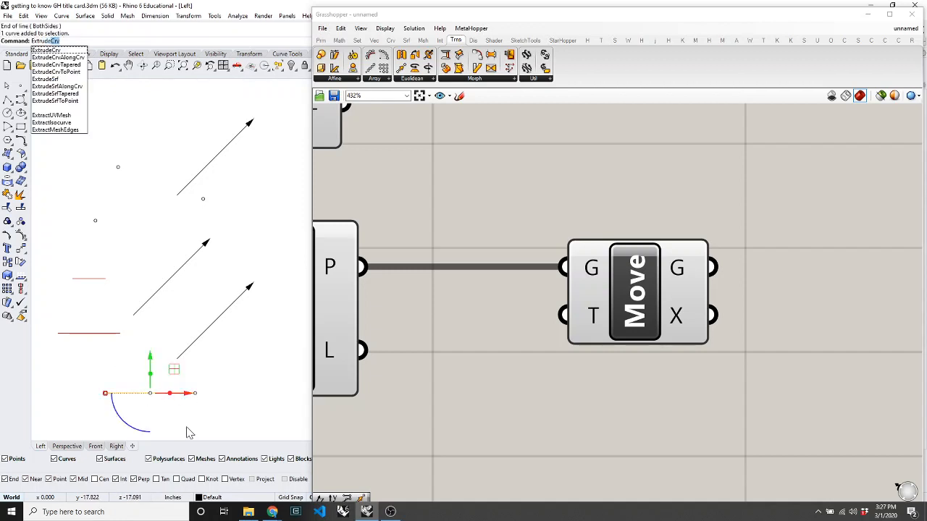
pyautogui.press('Return')
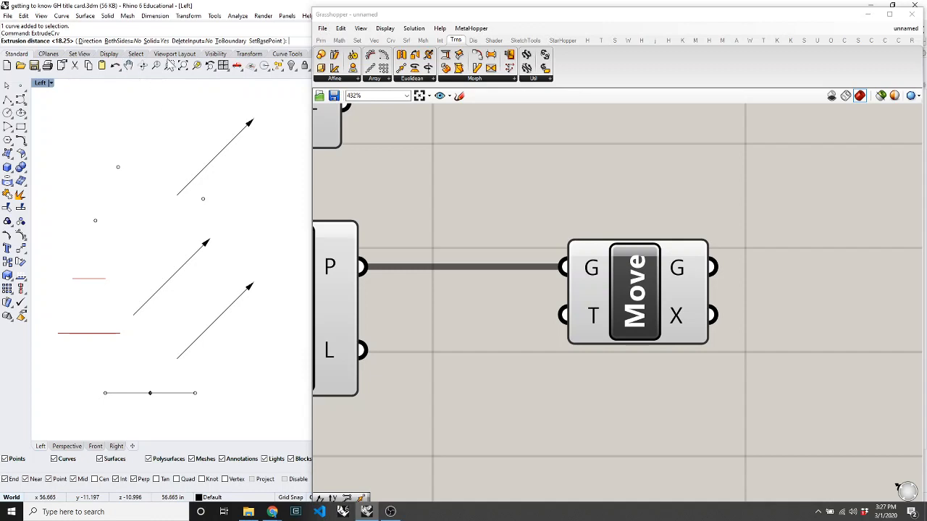
pyautogui.click(263, 42)
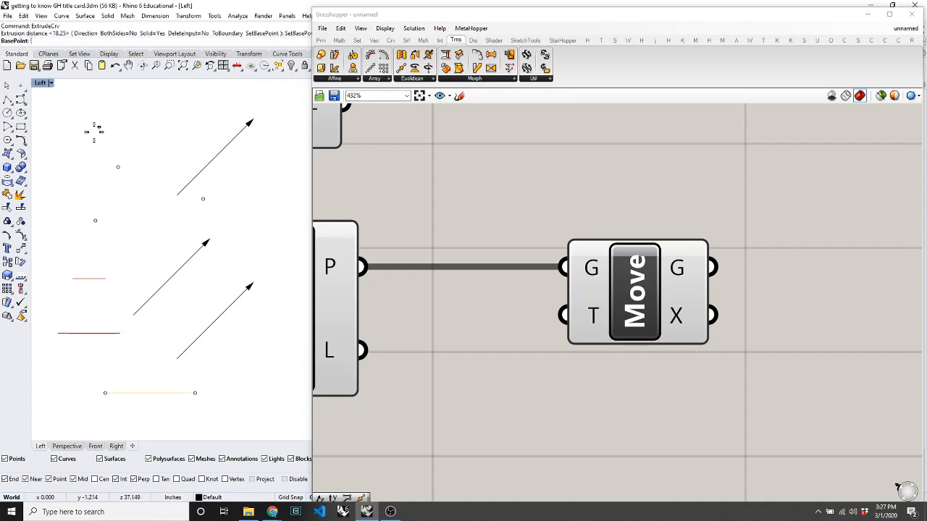
pyautogui.click(117, 166)
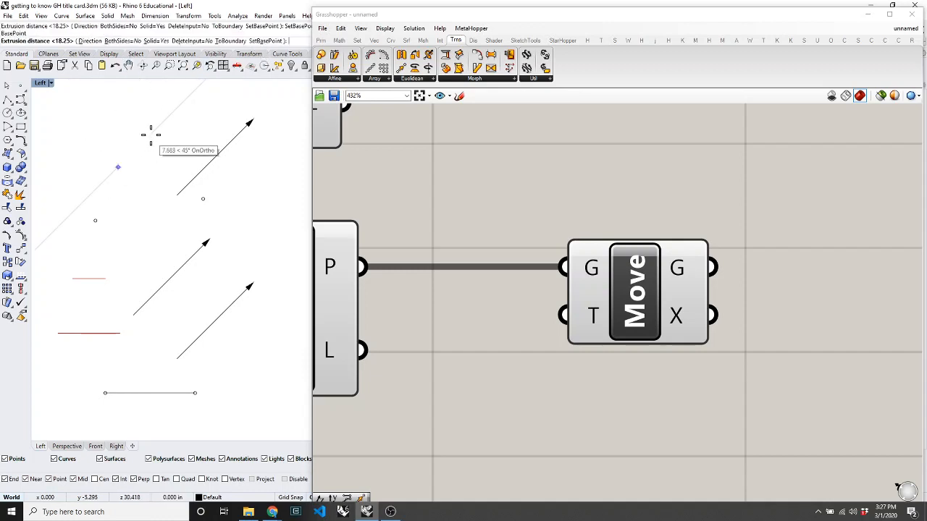
pyautogui.click(118, 167)
pyautogui.press('Return')
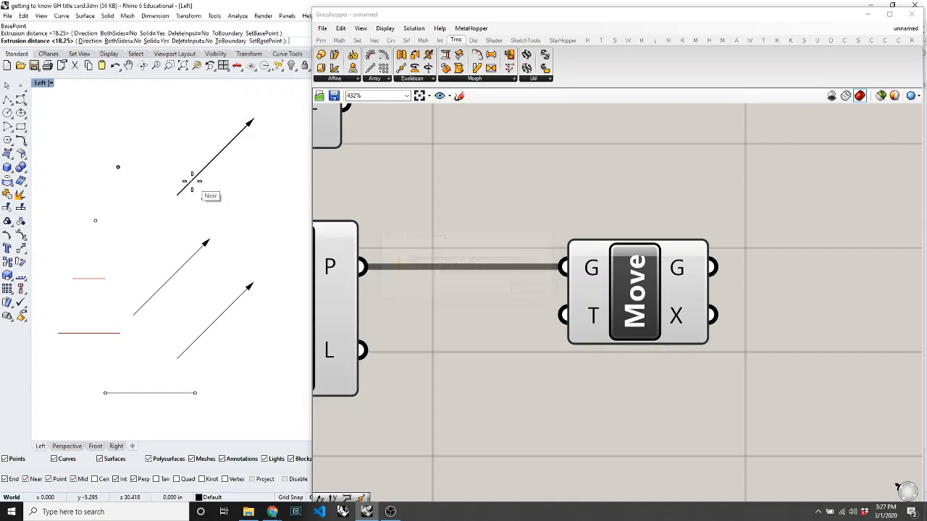
pyautogui.hotkey('ctrl', 'z')
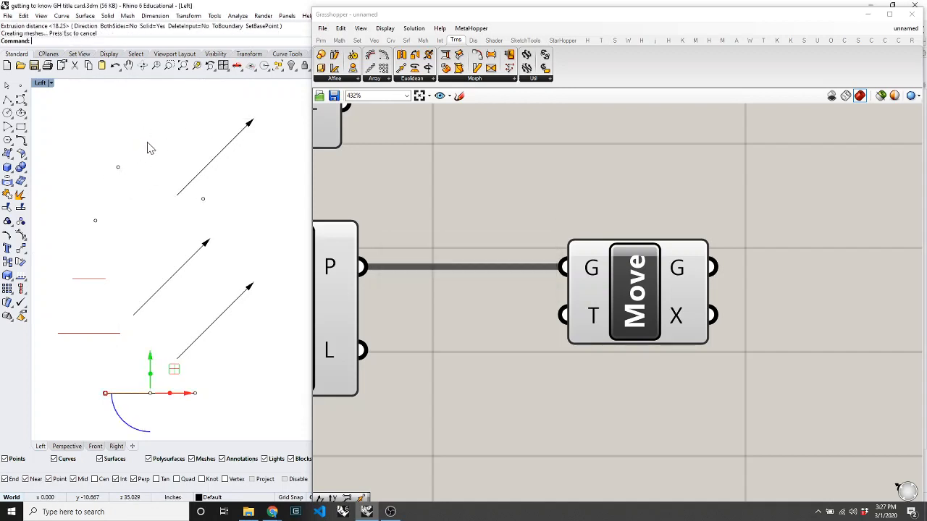
# Rerun the extrusion with a new base point snapped to a point and try extrusion distances.
pyautogui.press('Return')
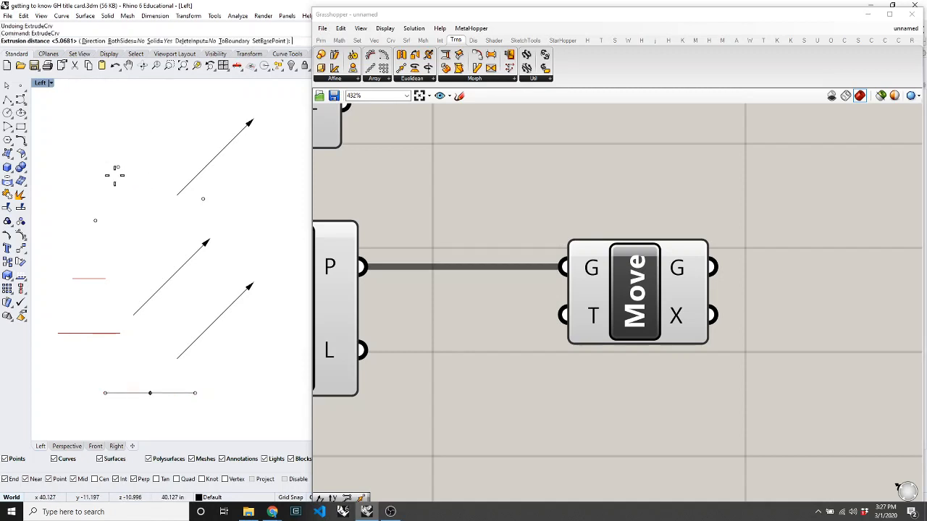
pyautogui.click(273, 39)
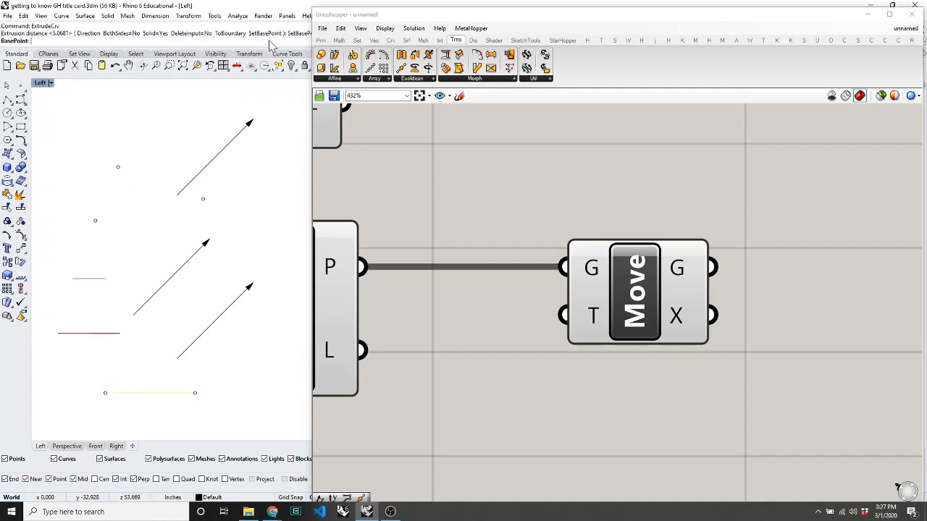
pyautogui.click(119, 168)
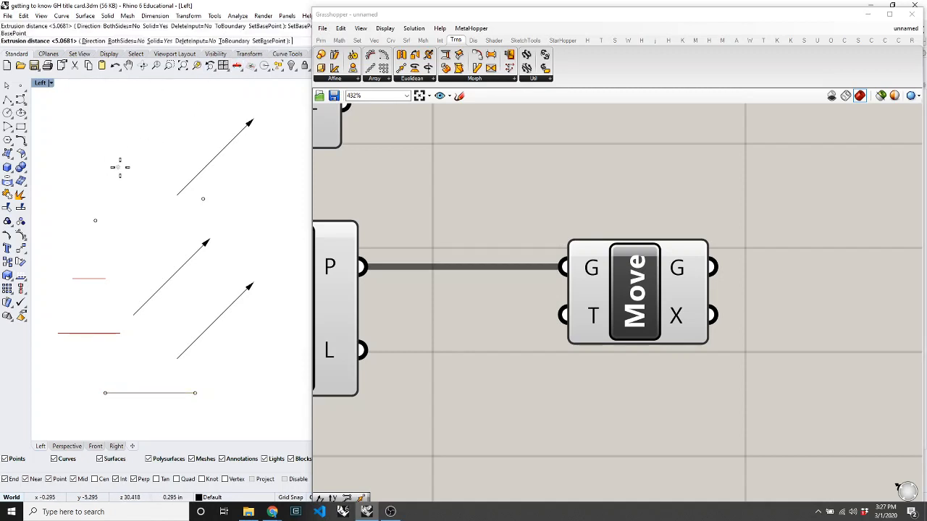
pyautogui.click(194, 107)
pyautogui.press('Return')
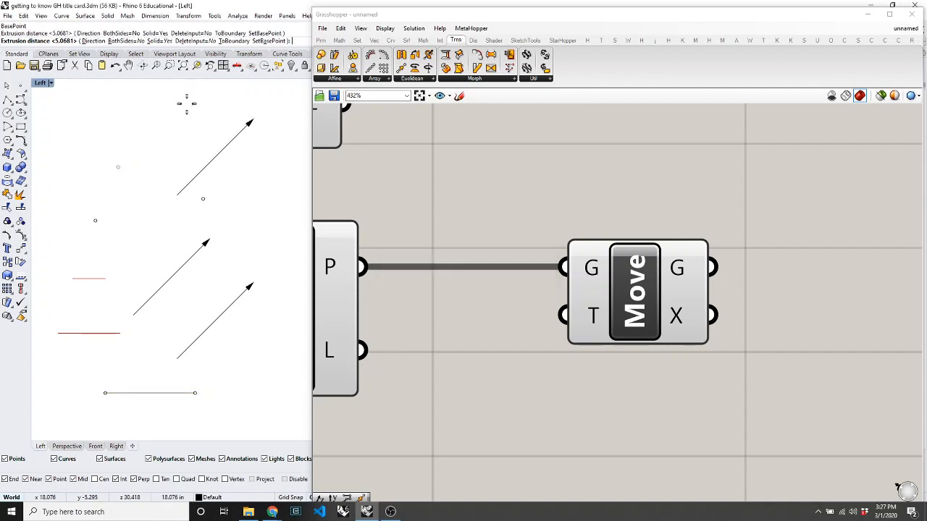
pyautogui.scroll(-3, 108, 286)
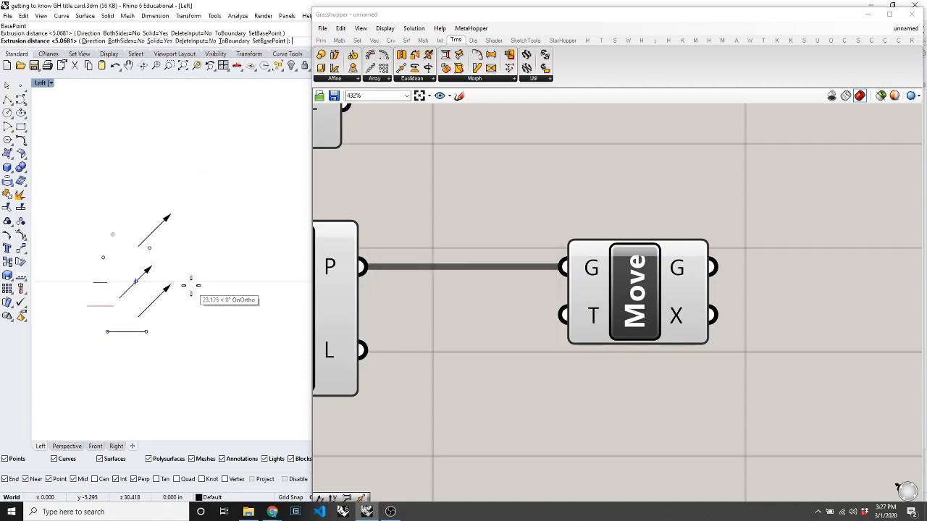
pyautogui.click(228, 306)
pyautogui.press('Return')
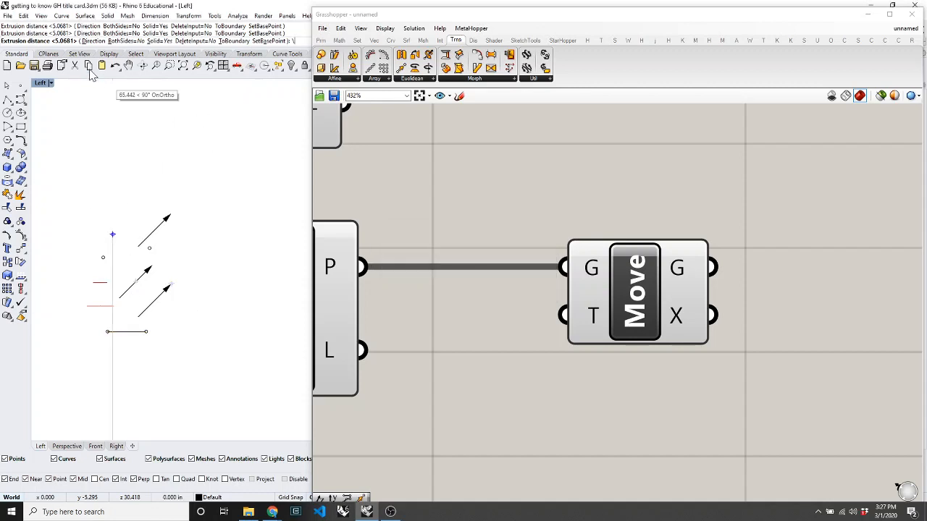
# Set the extrusion direction with two points and commit the extruded surface.
pyautogui.click(91, 40)
pyautogui.click(95, 210)
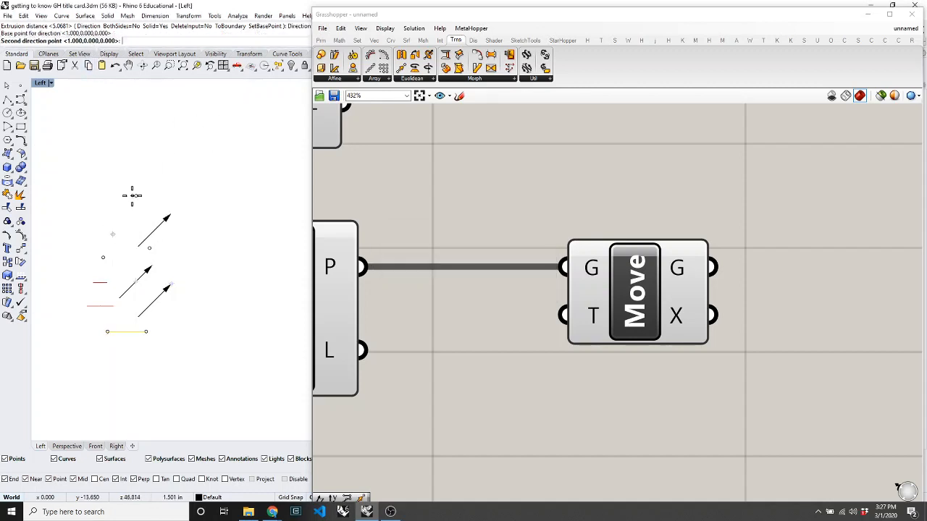
pyautogui.click(186, 140)
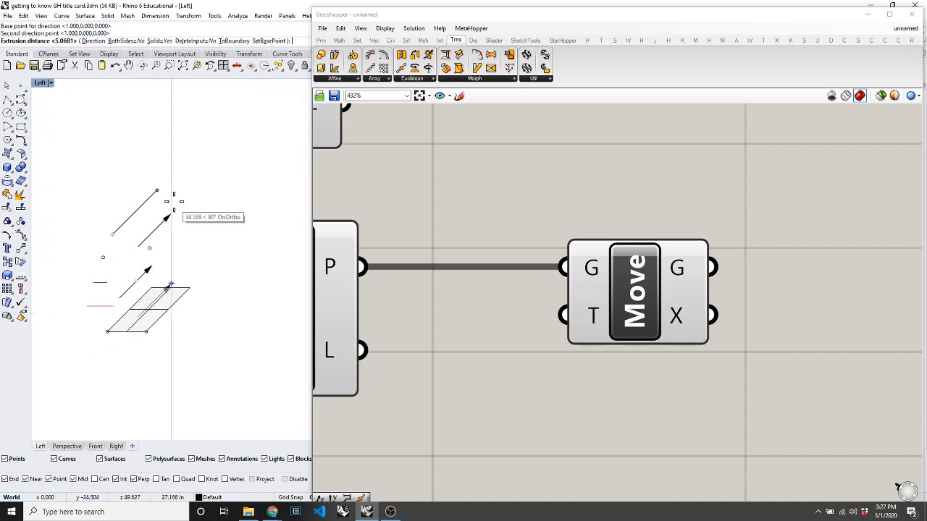
pyautogui.scroll(8, 149, 210)
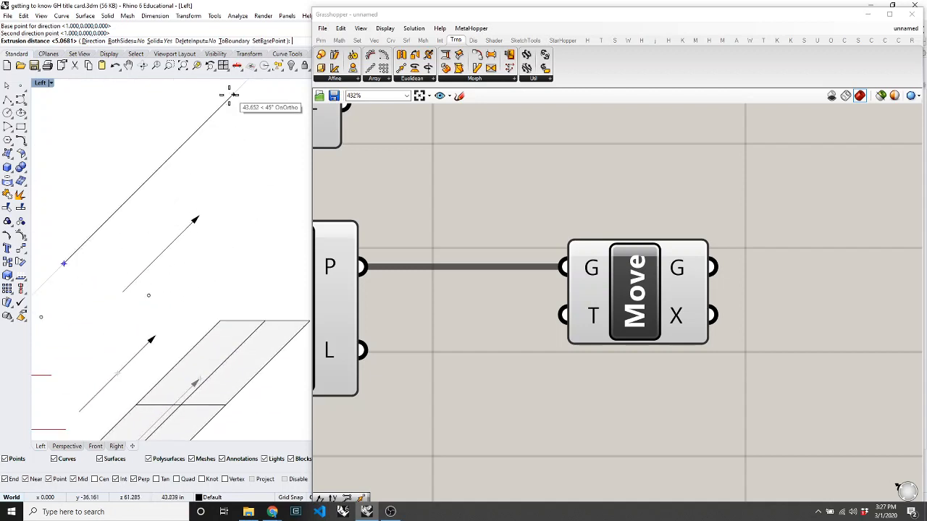
pyautogui.scroll(-4, 208, 140)
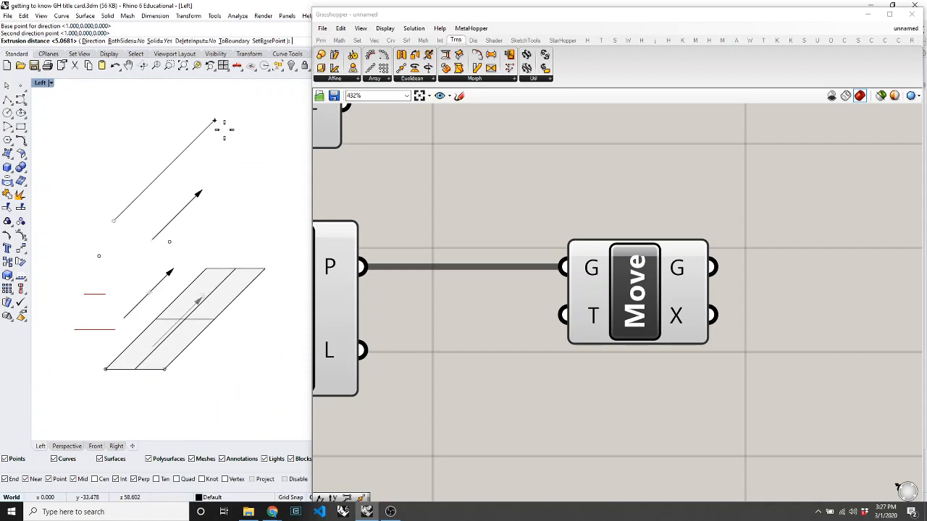
pyautogui.click(236, 187)
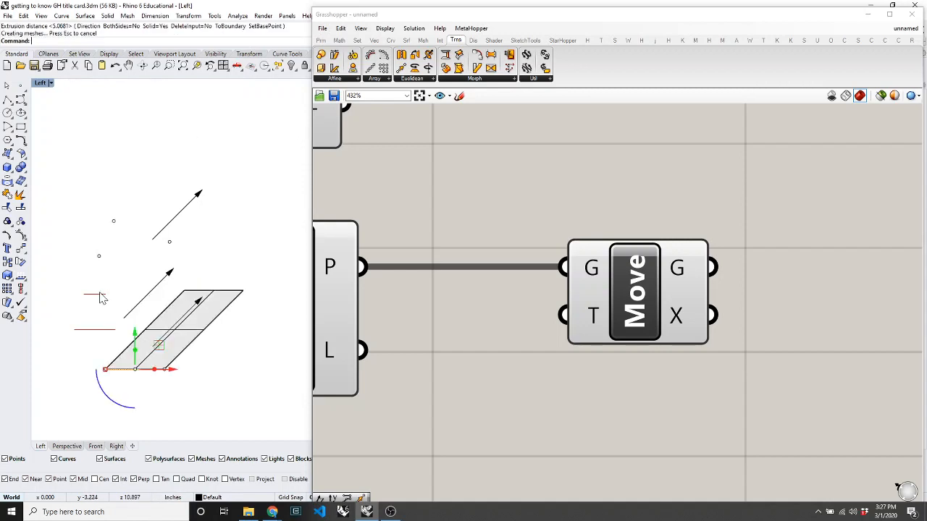
# Select the extruded surface and delete it.
pyautogui.click(159, 346)
pyautogui.click(109, 369)
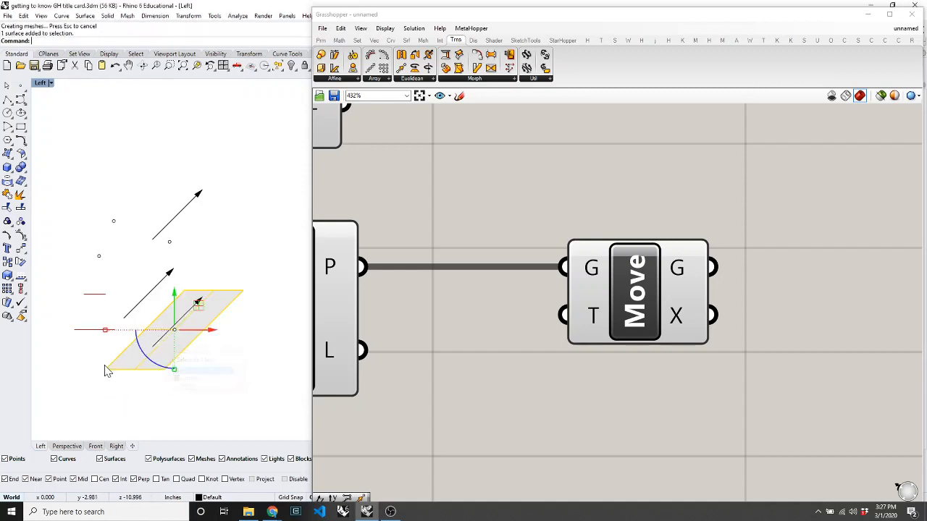
pyautogui.press('Delete')
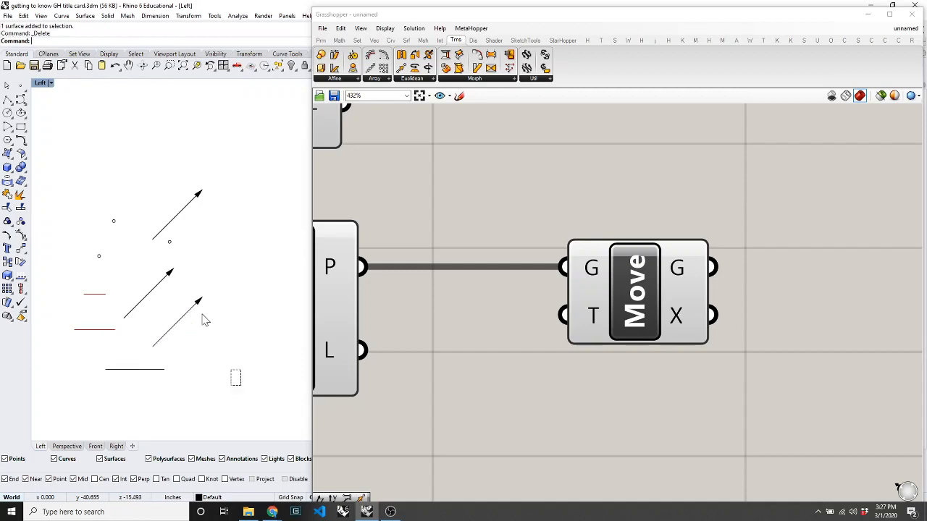
# Delete the leftover arrows, points and black line, and tilt the Left view into perspective.
pyautogui.moveTo(236, 378); pyautogui.dragTo(31, 171)
pyautogui.press('Delete')
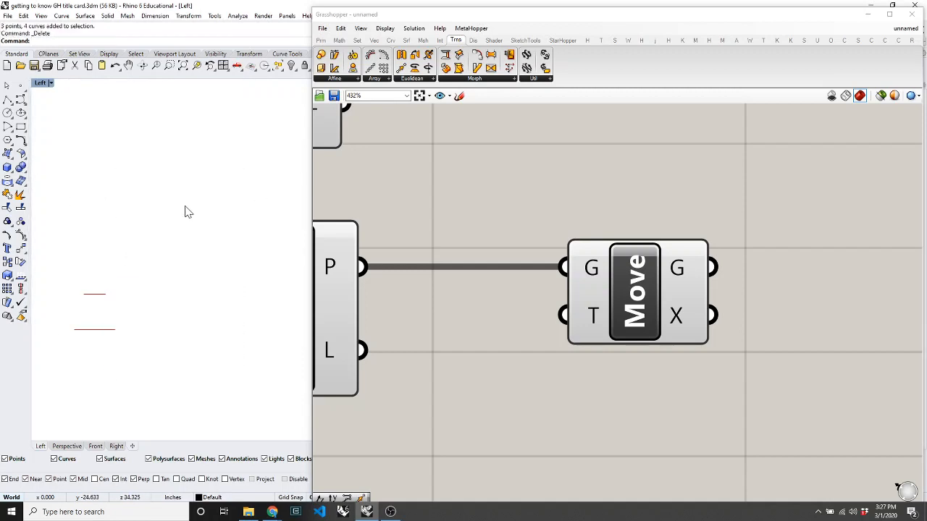
pyautogui.press('Return')
pyautogui.moveTo(179, 268); pyautogui.dragTo(238, 325)
# Return to Grasshopper and shift the Move component up and right.
pyautogui.scroll(-7, 236, 269)
pyautogui.scroll(14, 216, 356)
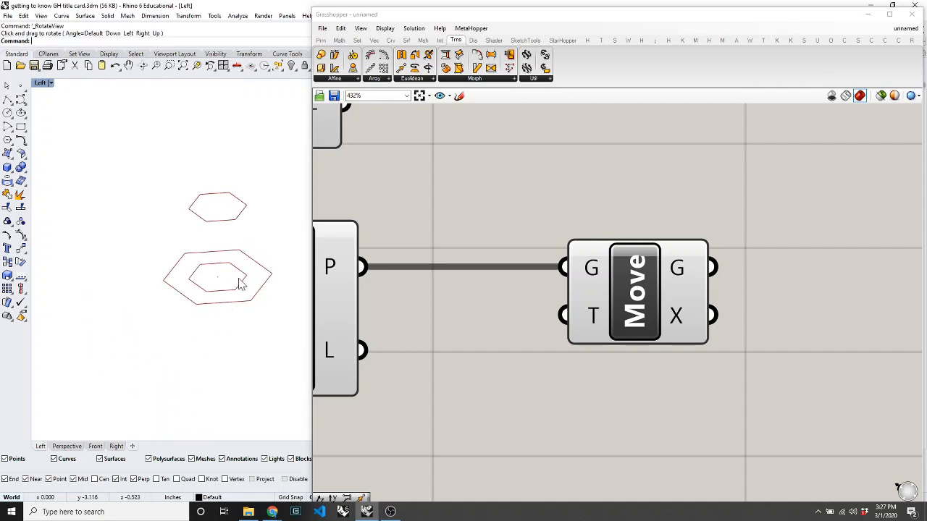
pyautogui.click(476, 358)
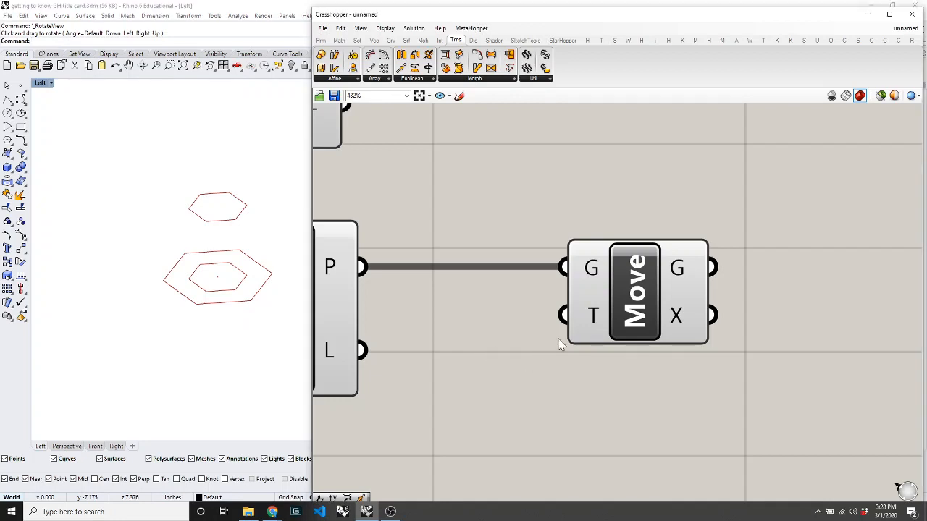
pyautogui.moveTo(652, 308)
pyautogui.mouseDown()
pyautogui.moveTo(689, 259)
pyautogui.moveTo(658, 294)
pyautogui.mouseUp()
pyautogui.click(657, 331)
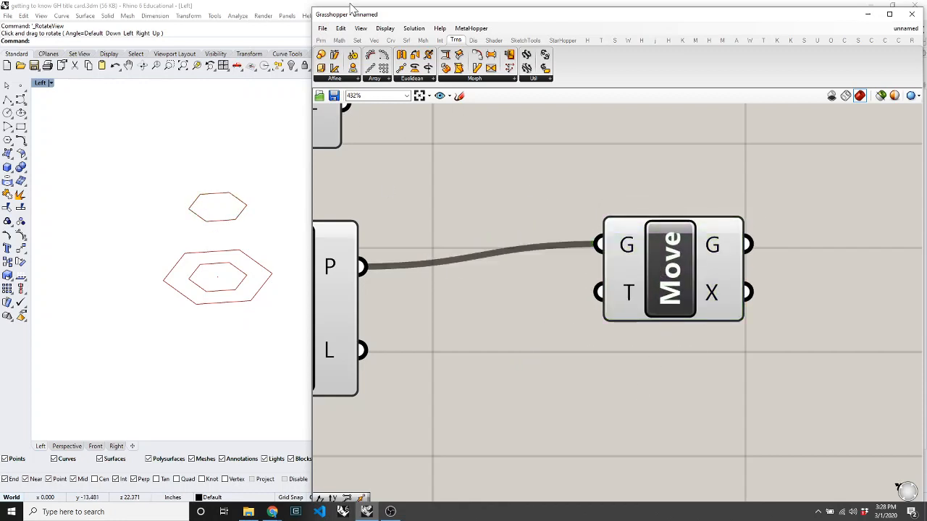
pyautogui.click(373, 41)
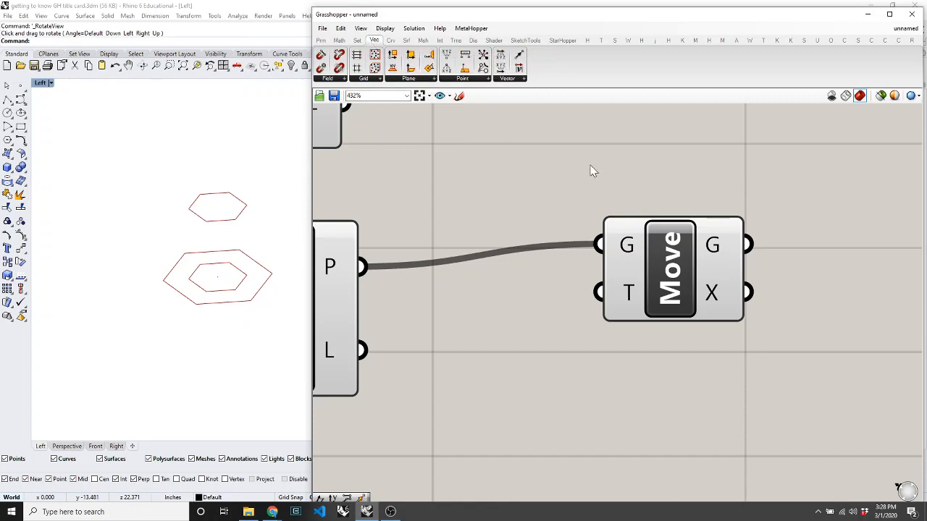
pyautogui.click(512, 81)
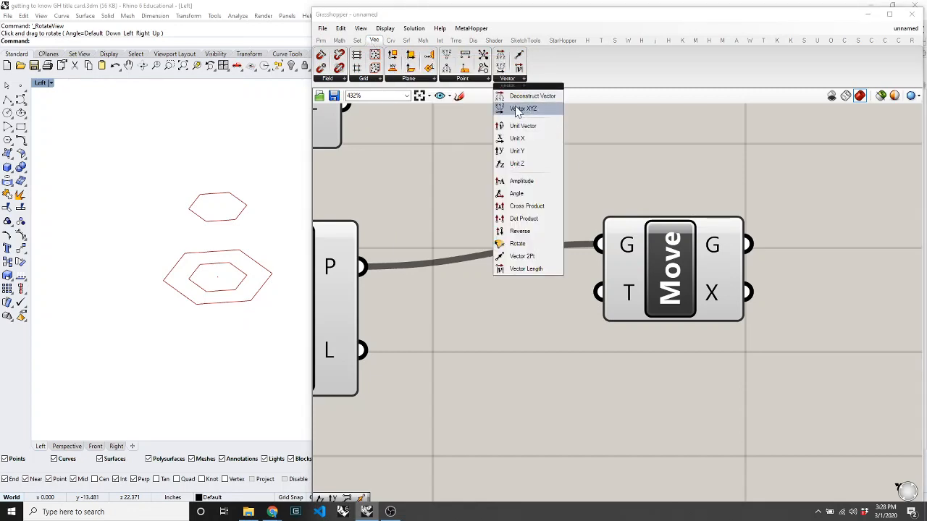
pyautogui.click(516, 110)
pyautogui.click(517, 449)
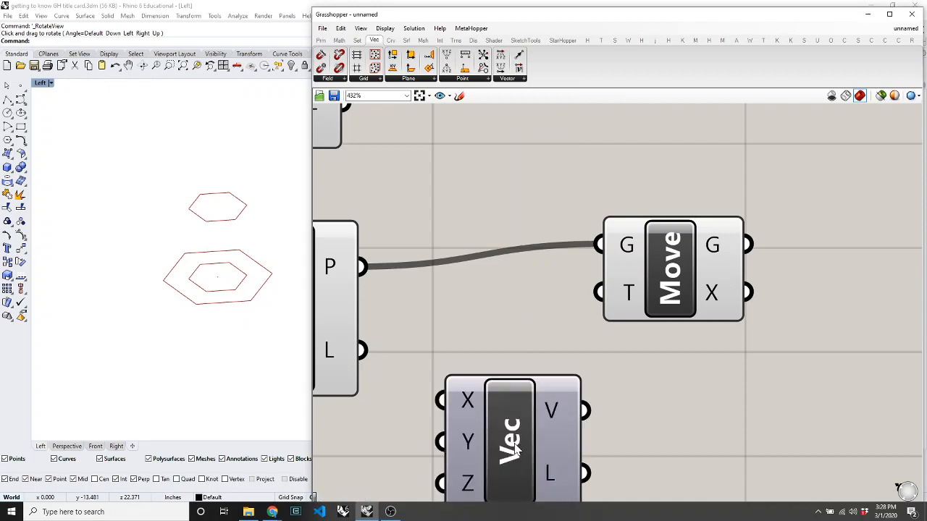
pyautogui.scroll(-5, 517, 448)
pyautogui.scroll(3, 550, 312)
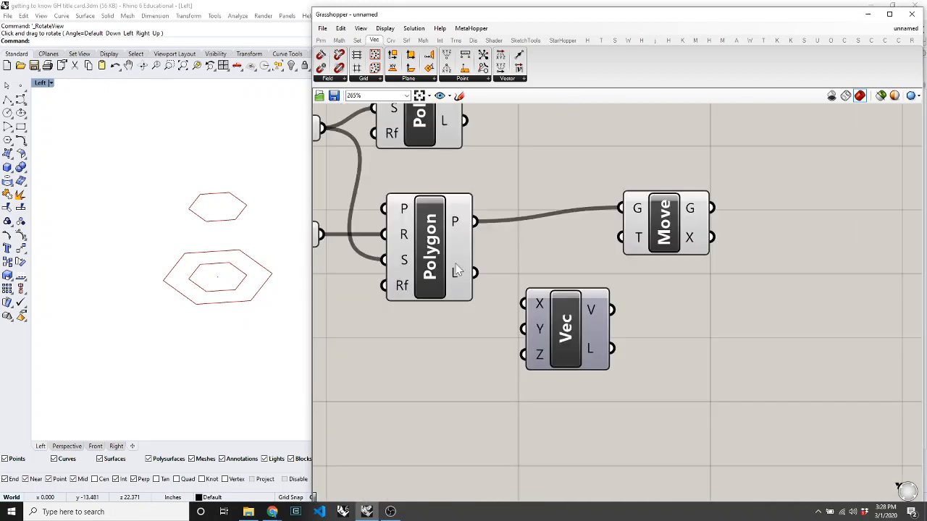
pyautogui.moveTo(612, 310); pyautogui.dragTo(698, 218)
pyautogui.click(491, 387)
pyautogui.click(321, 40)
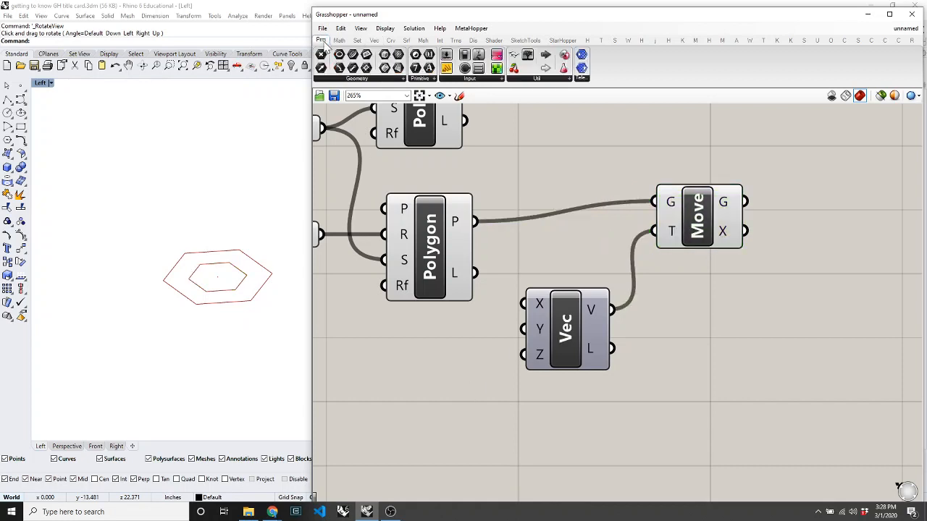
pyautogui.moveTo(469, 67); pyautogui.dragTo(414, 354)
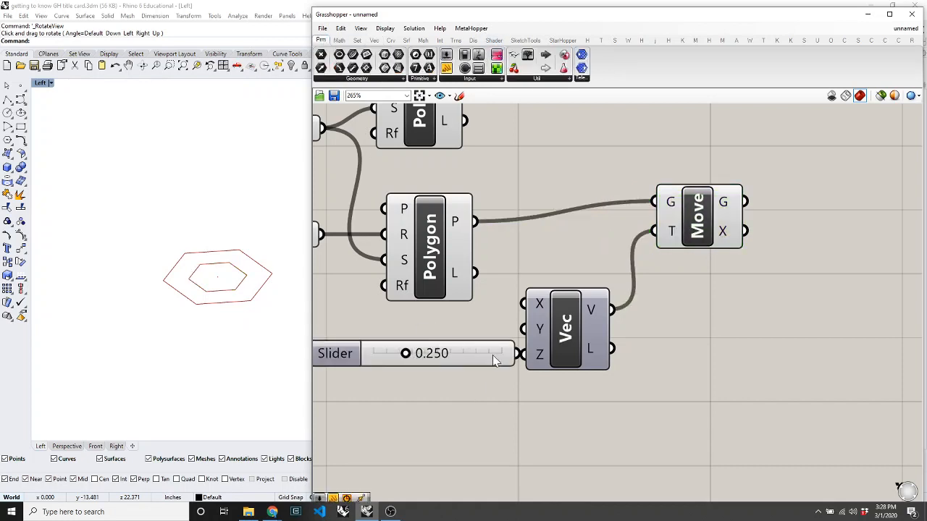
pyautogui.moveTo(524, 362); pyautogui.dragTo(523, 362)
pyautogui.moveTo(465, 362); pyautogui.dragTo(430, 346)
pyautogui.moveTo(489, 330); pyautogui.dragTo(512, 325)
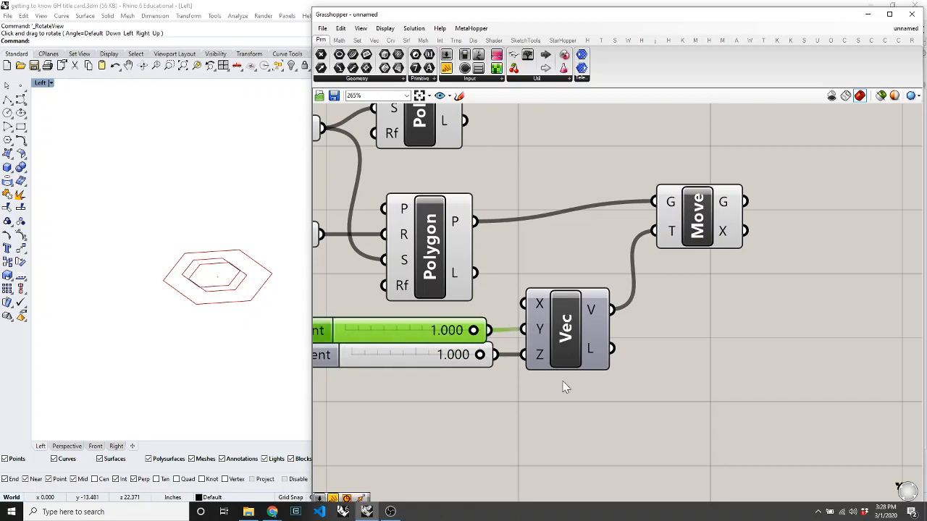
pyautogui.moveTo(630, 384); pyautogui.dragTo(420, 373)
pyautogui.press('Delete')
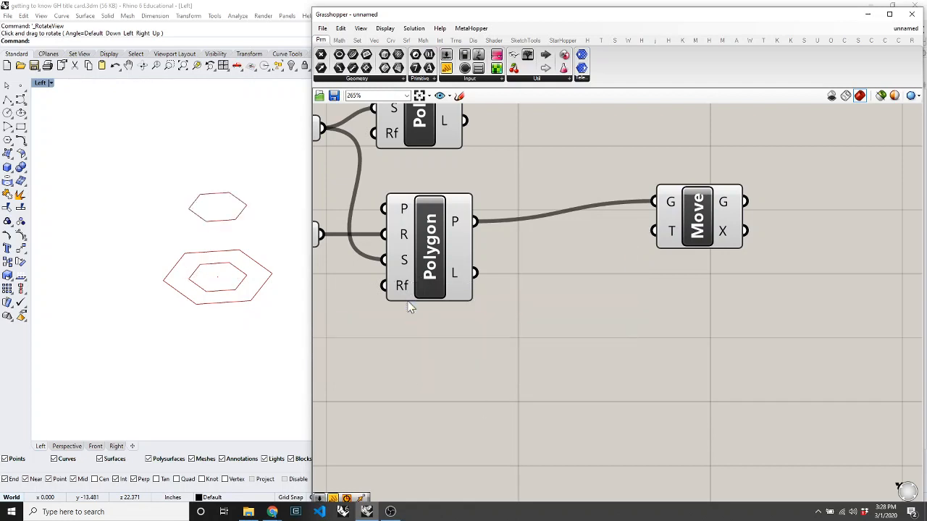
# Reposition the Move component and place a Unit Z vector component below the Polygon.
pyautogui.moveTo(688, 228); pyautogui.dragTo(632, 267)
pyautogui.click(545, 175)
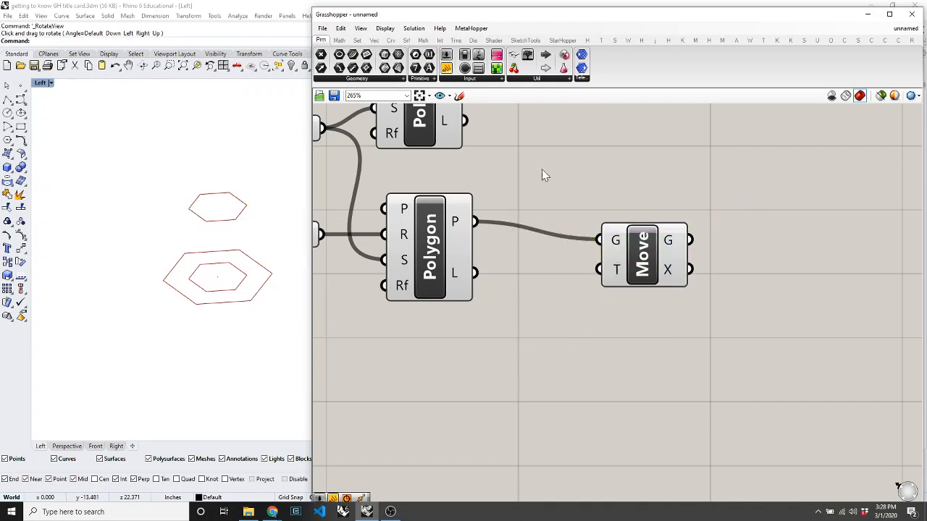
pyautogui.click(373, 39)
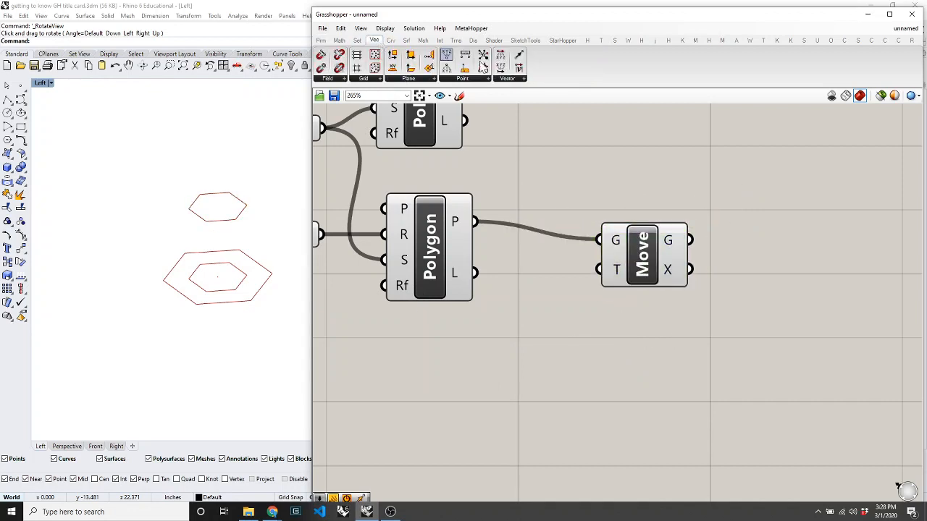
pyautogui.click(506, 79)
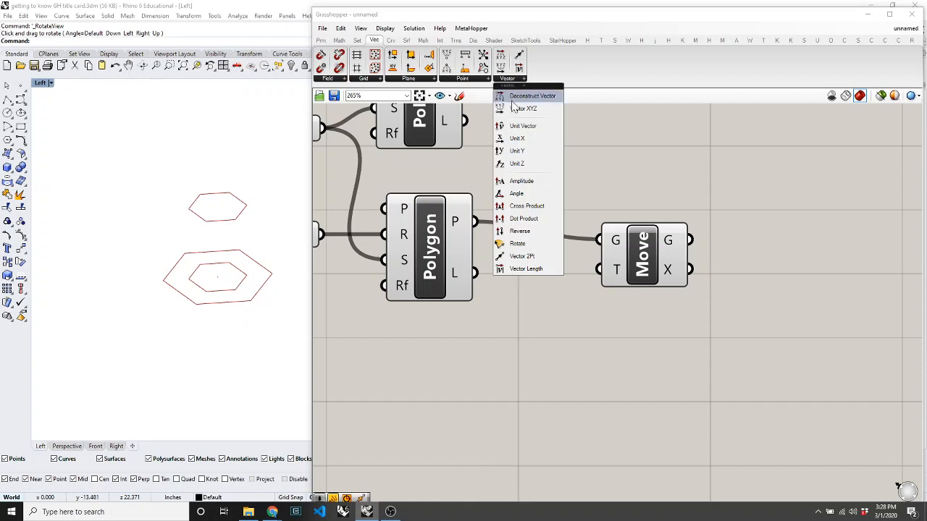
pyautogui.click(516, 164)
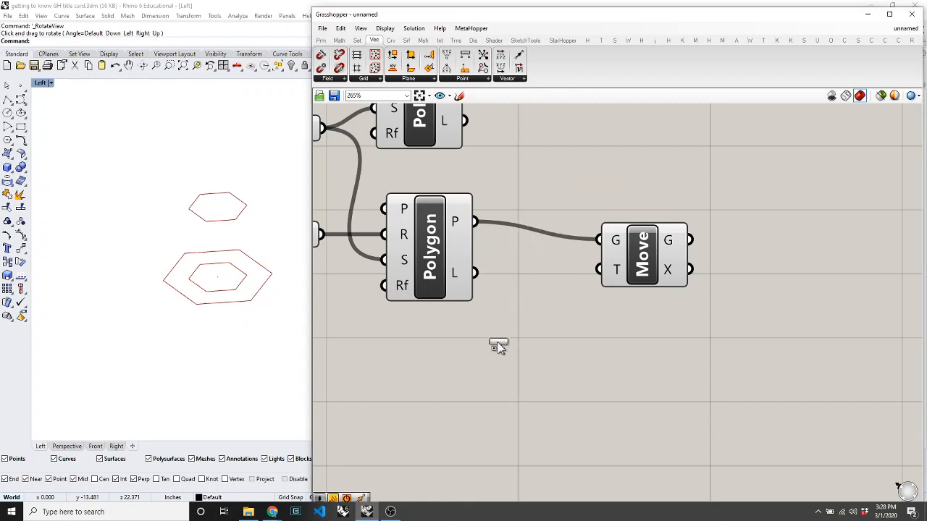
pyautogui.click(509, 373)
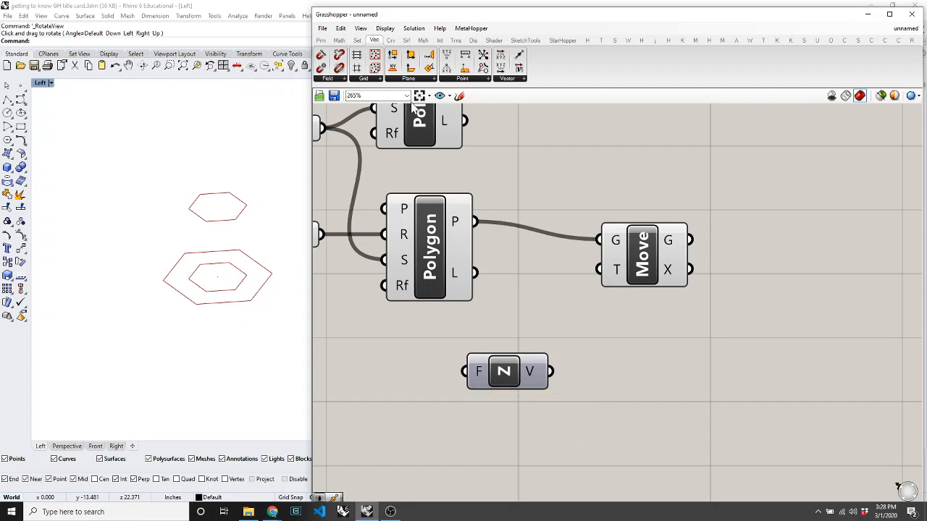
# Add a Number Slider below Unit Z with its maximum value set to 5.
pyautogui.click(322, 40)
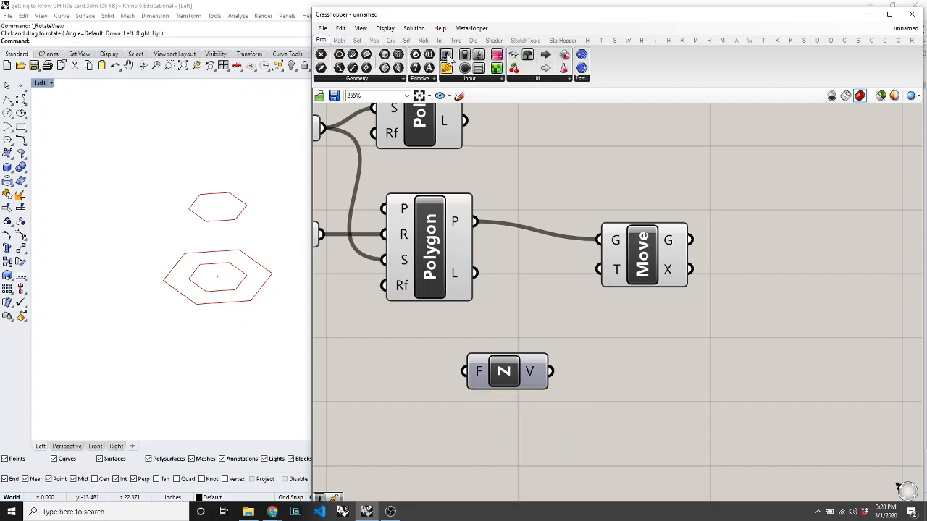
pyautogui.moveTo(449, 61); pyautogui.dragTo(429, 463)
pyautogui.rightClick(482, 468)
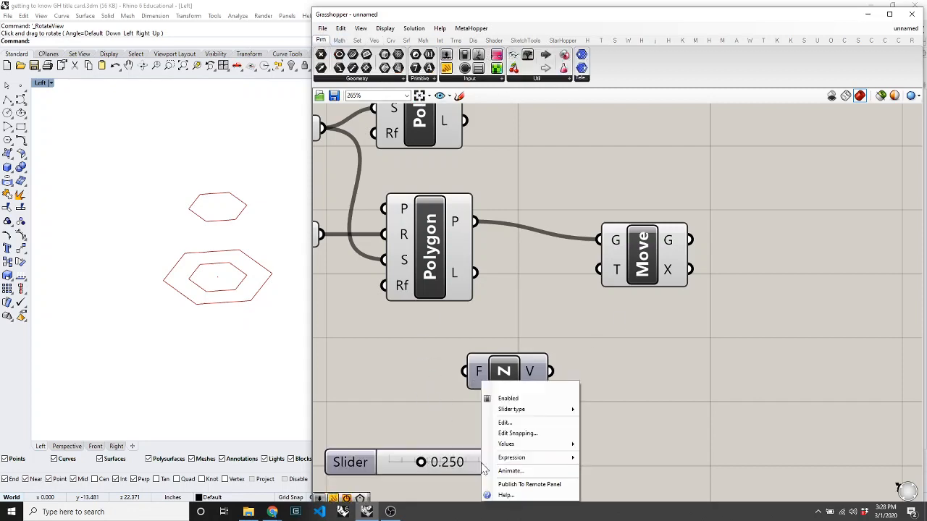
pyautogui.moveTo(498, 448)
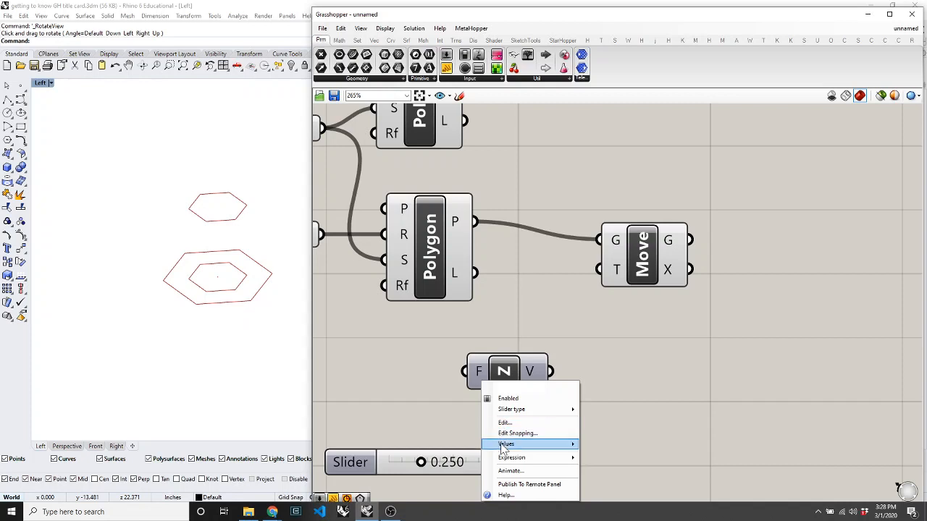
pyautogui.click(676, 456)
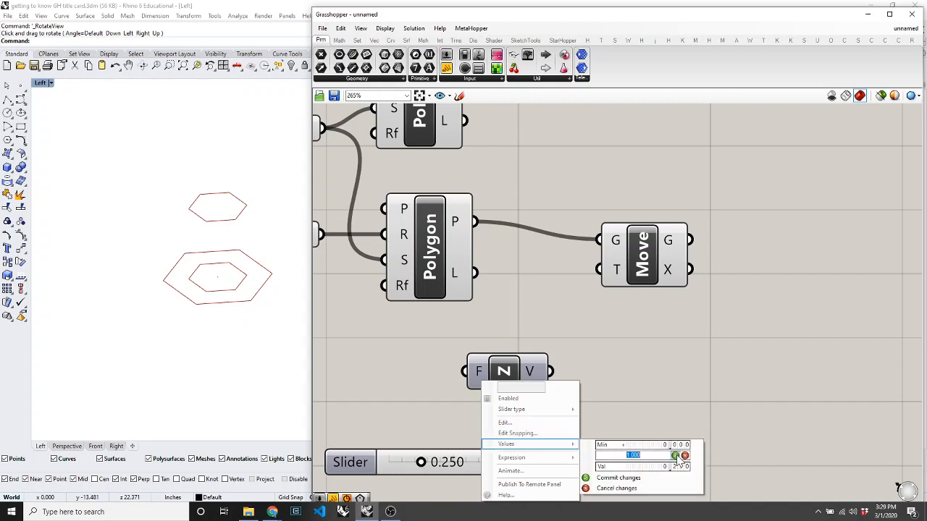
pyautogui.write('5')
pyautogui.press('Return')
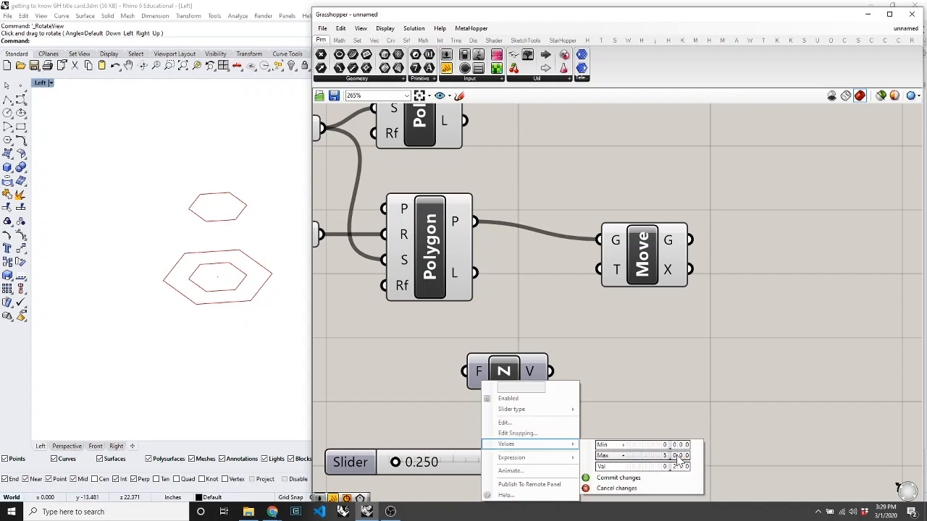
pyautogui.click(623, 479)
# Wire the slider into Unit Z's F input and raise Factor to about 3.512.
pyautogui.moveTo(533, 461)
pyautogui.mouseDown()
pyautogui.moveTo(497, 420)
pyautogui.moveTo(541, 458)
pyautogui.mouseUp()
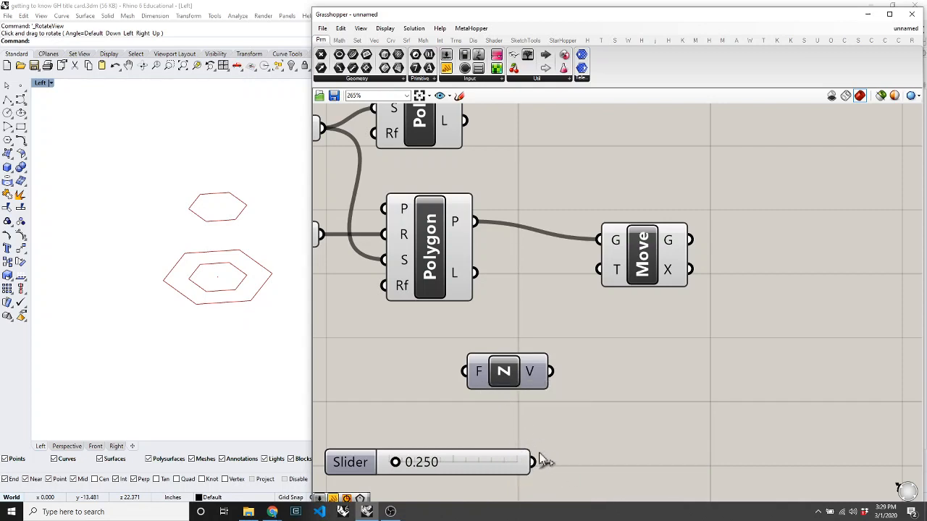
pyautogui.moveTo(507, 377); pyautogui.dragTo(629, 449)
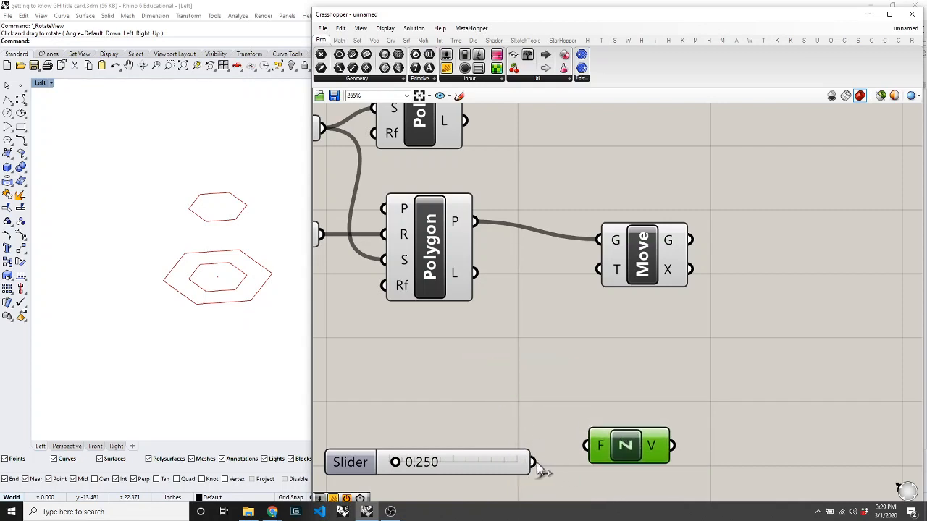
pyautogui.moveTo(536, 463); pyautogui.dragTo(598, 467)
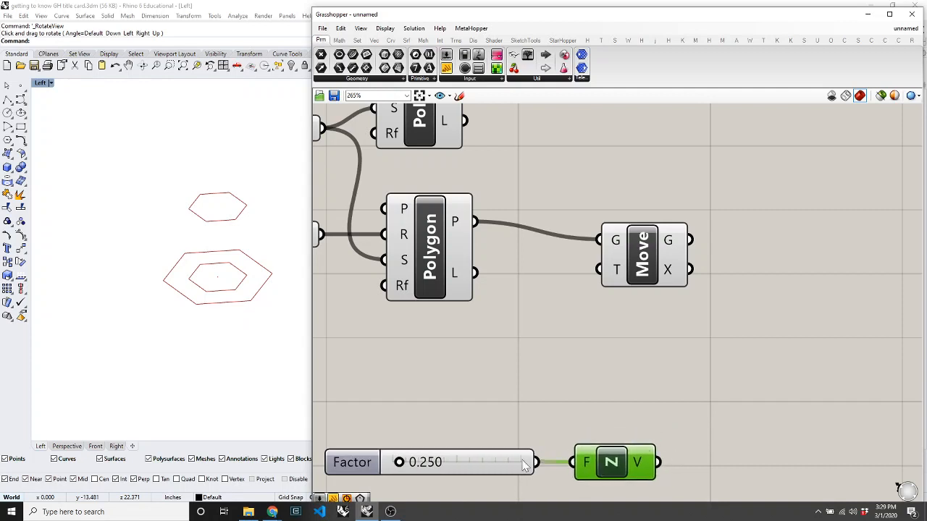
pyautogui.moveTo(398, 462); pyautogui.dragTo(482, 467)
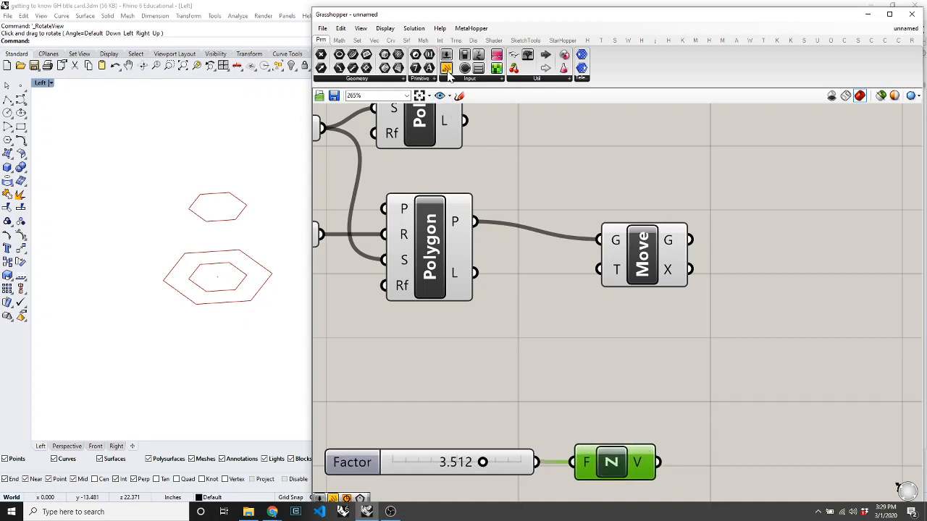
pyautogui.scroll(-2, 648, 413)
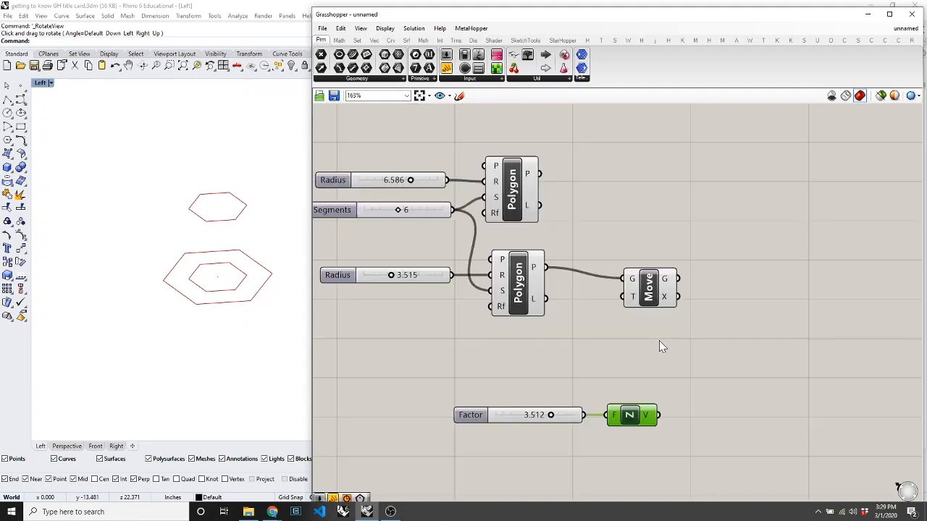
# Add a Panel and place it right of Unit Z, below the Move component.
pyautogui.scroll(3, 659, 340)
pyautogui.moveTo(659, 398)
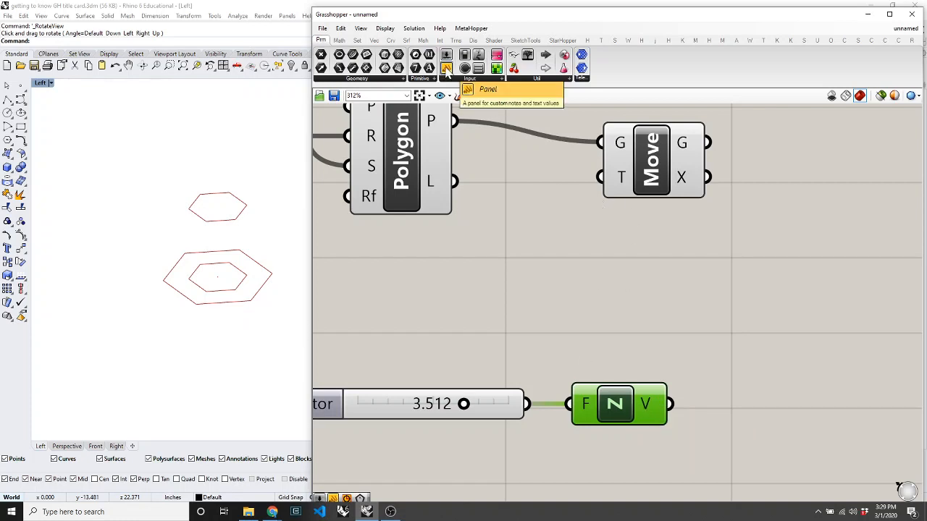
pyautogui.moveTo(446, 67); pyautogui.dragTo(630, 300)
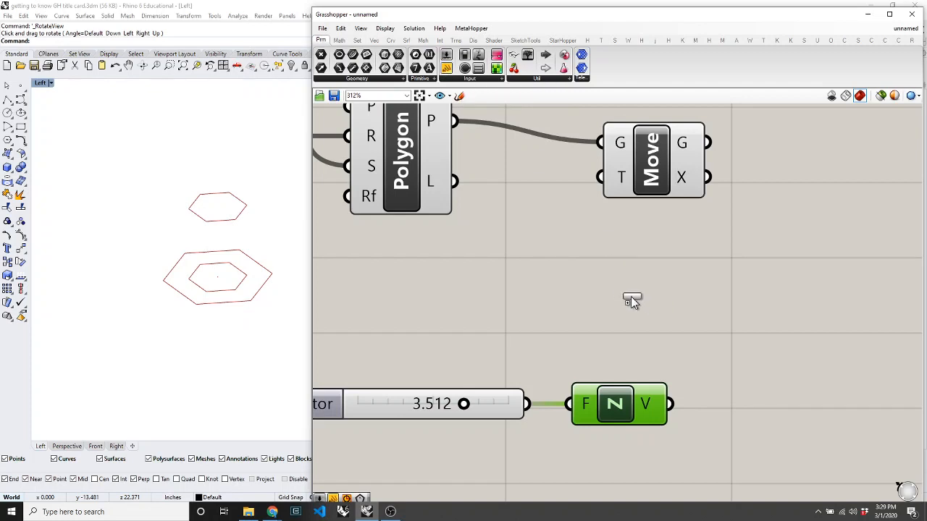
pyautogui.moveTo(785, 376); pyautogui.dragTo(642, 289)
pyautogui.scroll(-4, 524, 288)
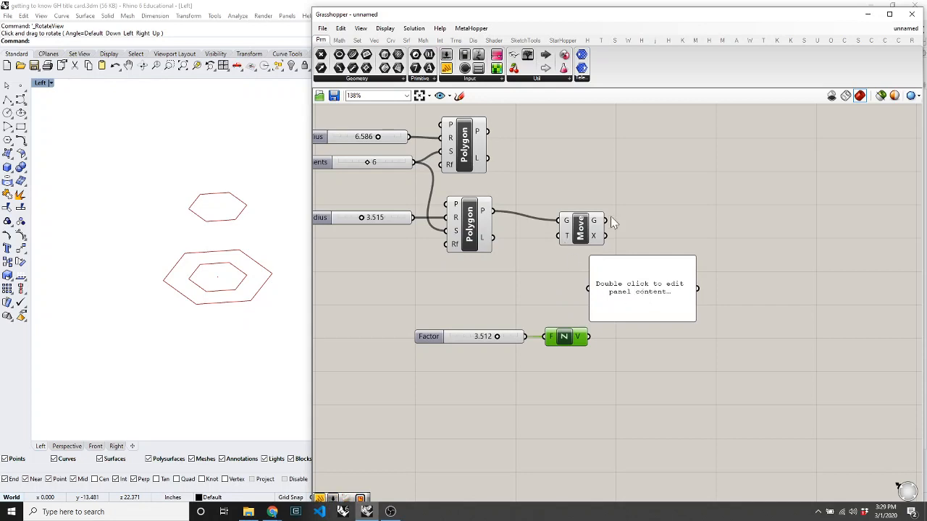
pyautogui.scroll(2, 579, 273)
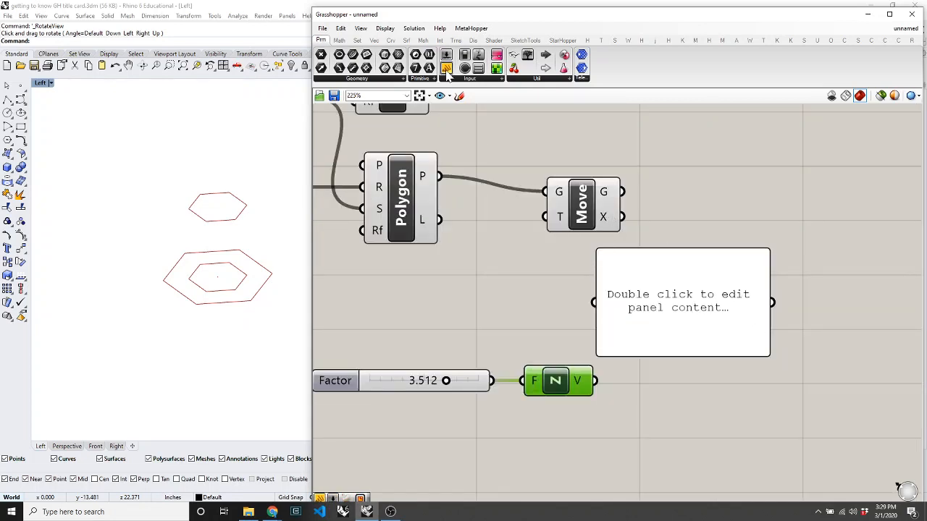
pyautogui.moveTo(649, 325); pyautogui.dragTo(722, 347)
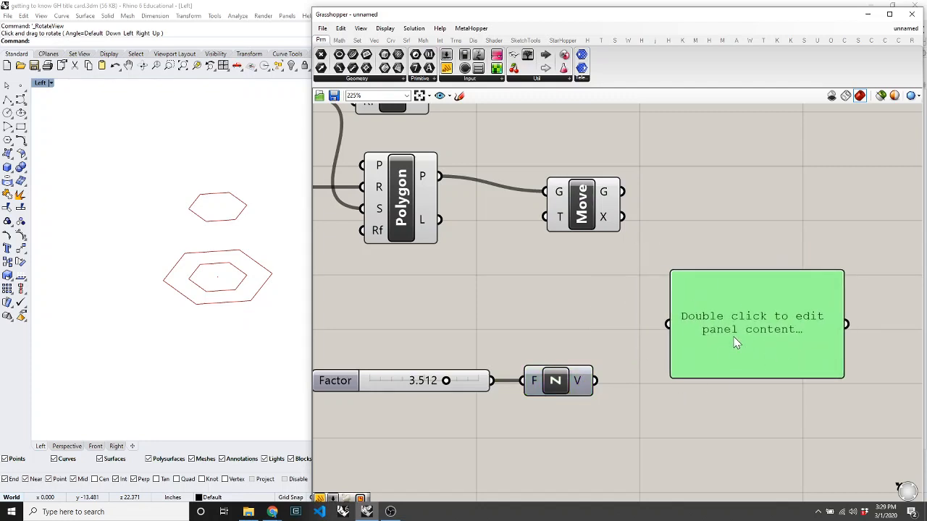
# Enter 'dfgdgd' as the panel text and wire Unit Z's vector output into it.
pyautogui.doubleClick(731, 339)
pyautogui.write('dfgdgd')
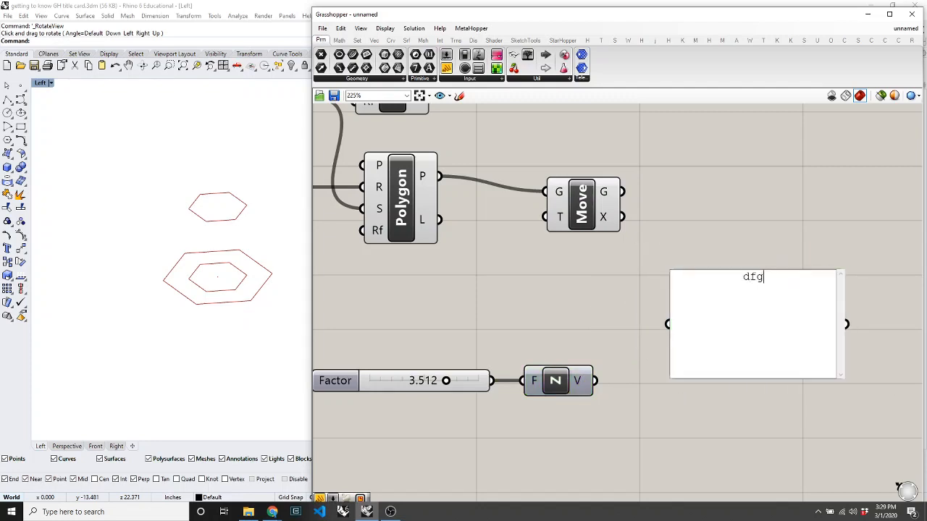
pyautogui.click(690, 219)
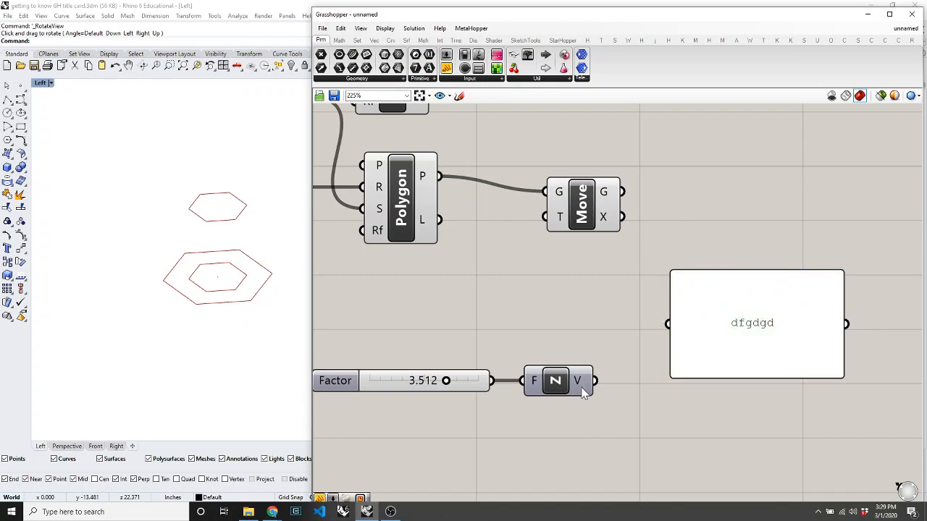
pyautogui.moveTo(595, 381); pyautogui.dragTo(672, 325)
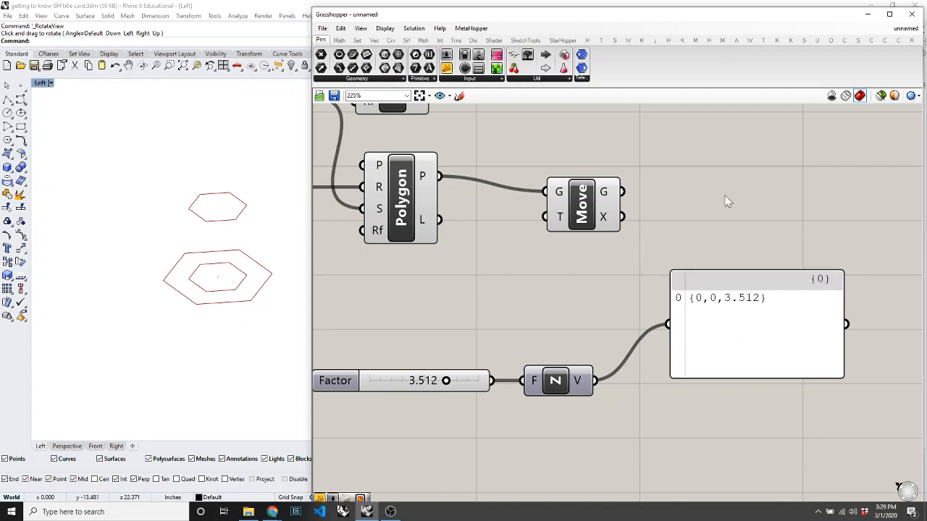
# Feed the panel from Move's G output, then from the Polygon's L output.
pyautogui.scroll(3, 836, 301)
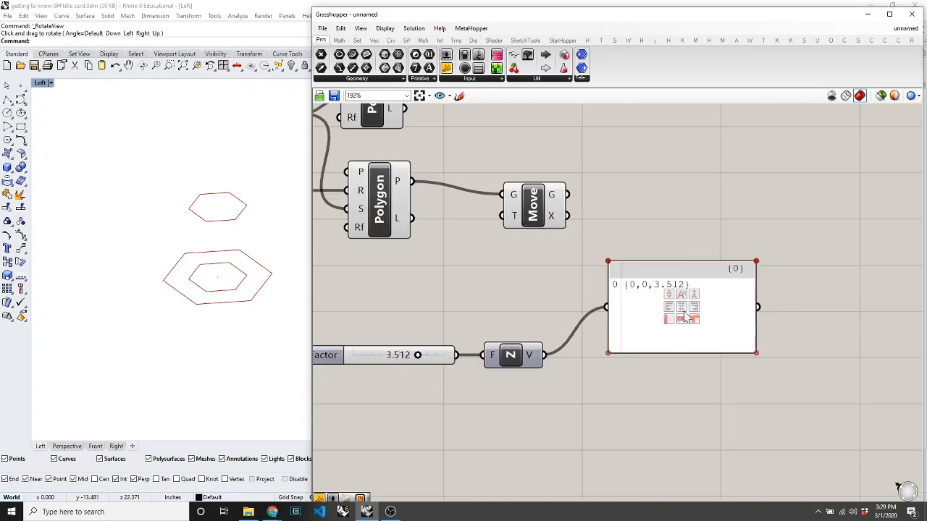
pyautogui.scroll(-4, 680, 300)
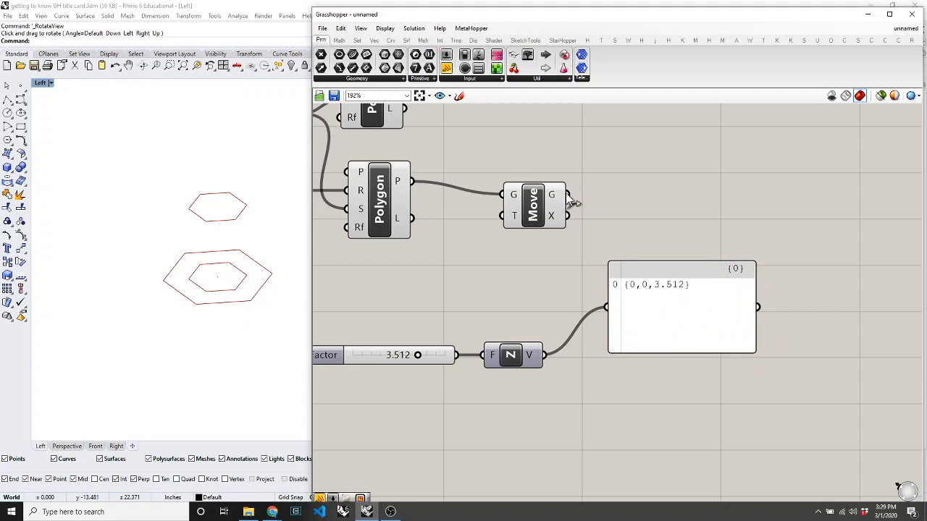
pyautogui.moveTo(570, 200); pyautogui.dragTo(605, 305)
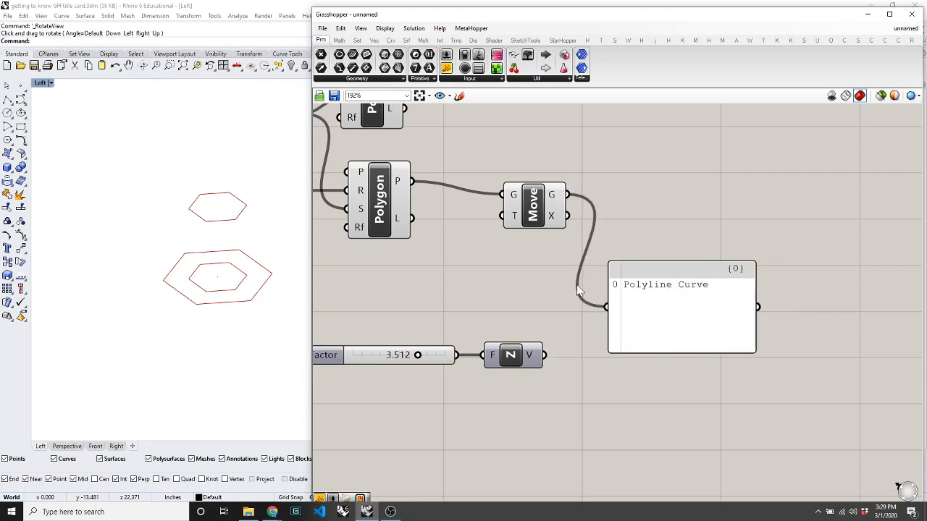
pyautogui.keyDown('shift'); pyautogui.moveTo(411, 218); pyautogui.dragTo(606, 306); pyautogui.keyUp('shift')
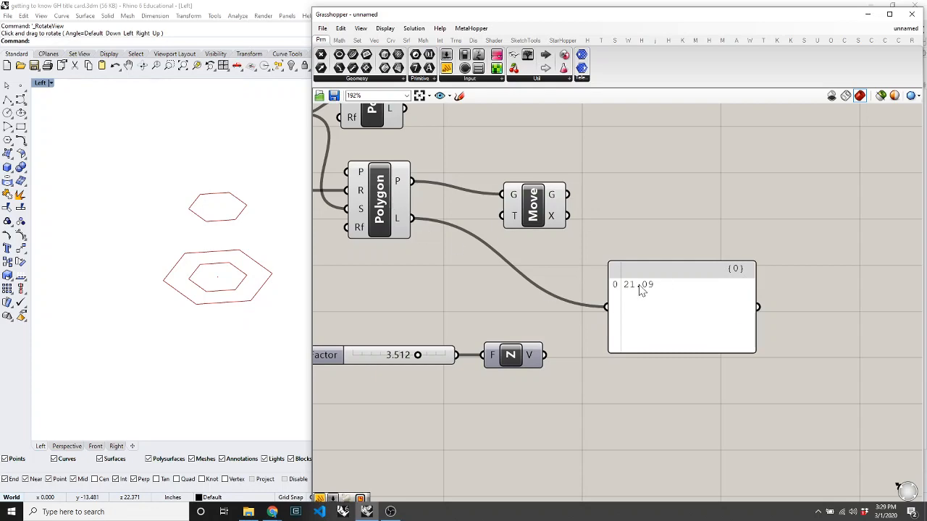
# Rewire Unit Z's vector back into the panel to show {0,0,3.512}, then select Factor and Unit Z.
pyautogui.scroll(-5, 642, 290)
pyautogui.moveTo(461, 245); pyautogui.dragTo(460, 244)
pyautogui.scroll(5, 474, 244)
pyautogui.scroll(-5, 489, 244)
pyautogui.scroll(4, 640, 263)
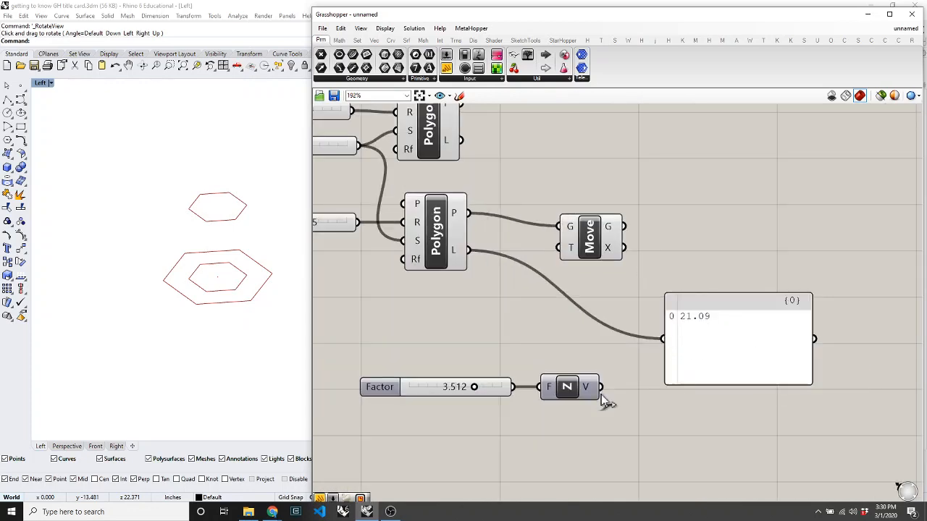
pyautogui.moveTo(600, 387); pyautogui.dragTo(662, 339)
pyautogui.moveTo(541, 401); pyautogui.dragTo(451, 430)
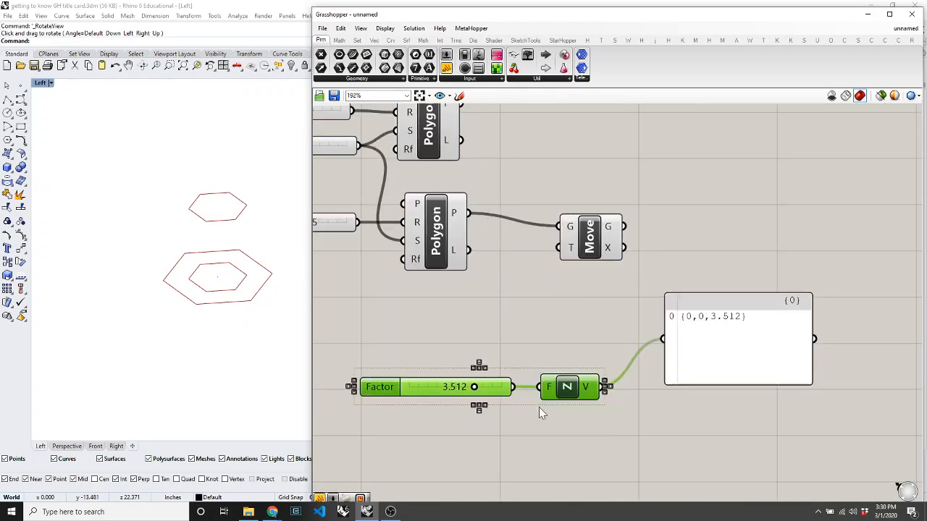
# Move Factor and Unit Z up and wire Unit Z's vector into Move's T input.
pyautogui.moveTo(570, 384); pyautogui.dragTo(524, 320)
pyautogui.click(543, 357)
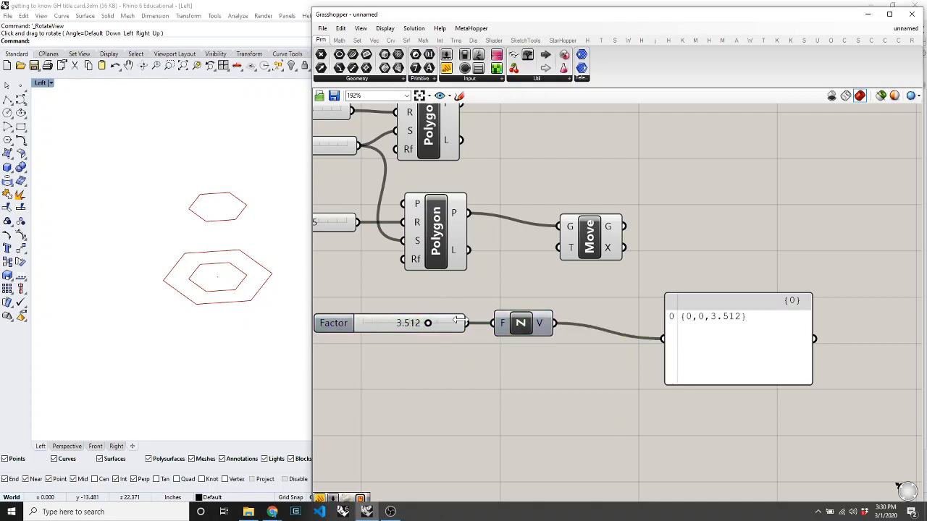
pyautogui.moveTo(427, 323)
pyautogui.mouseDown()
pyautogui.moveTo(401, 323)
pyautogui.moveTo(432, 321)
pyautogui.mouseUp()
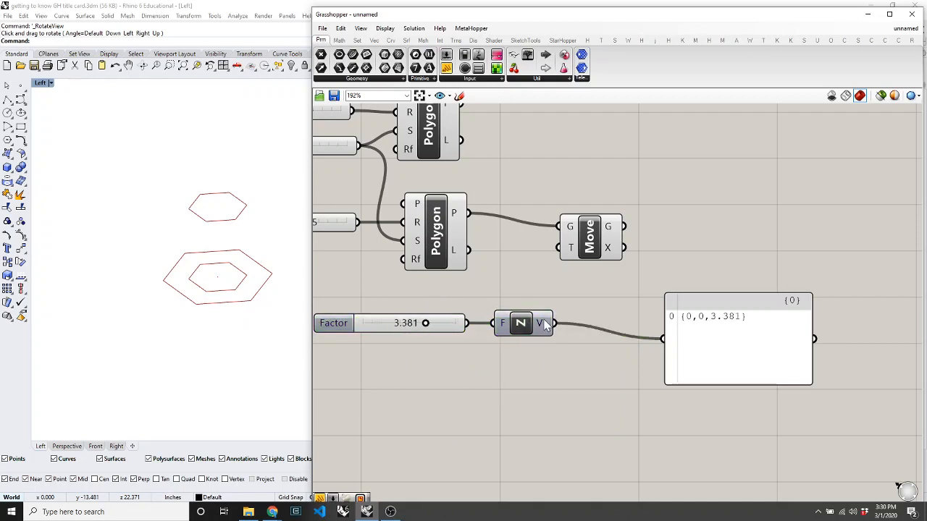
pyautogui.moveTo(554, 324); pyautogui.dragTo(568, 250)
# Adjust the Factor slider, settling at 4.608 to lift the inner hexagon.
pyautogui.moveTo(603, 225); pyautogui.dragTo(632, 222)
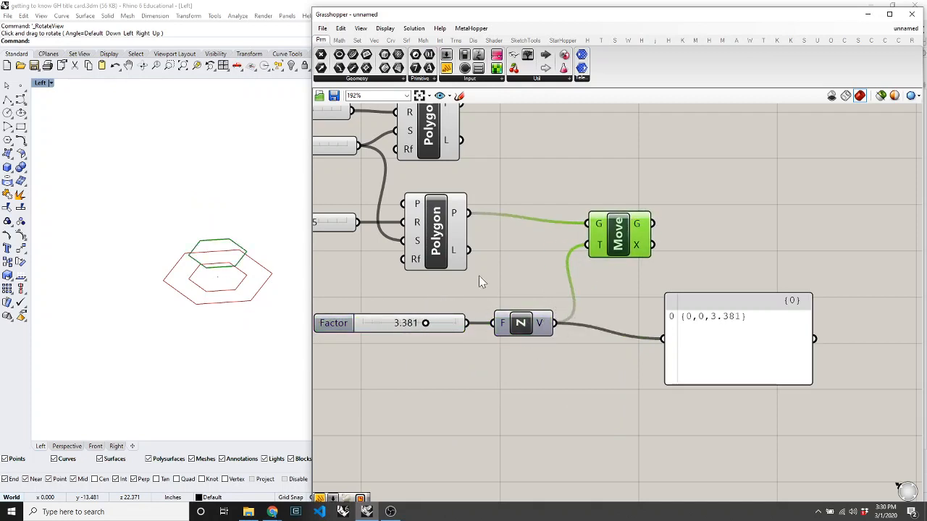
pyautogui.moveTo(425, 323); pyautogui.dragTo(445, 322)
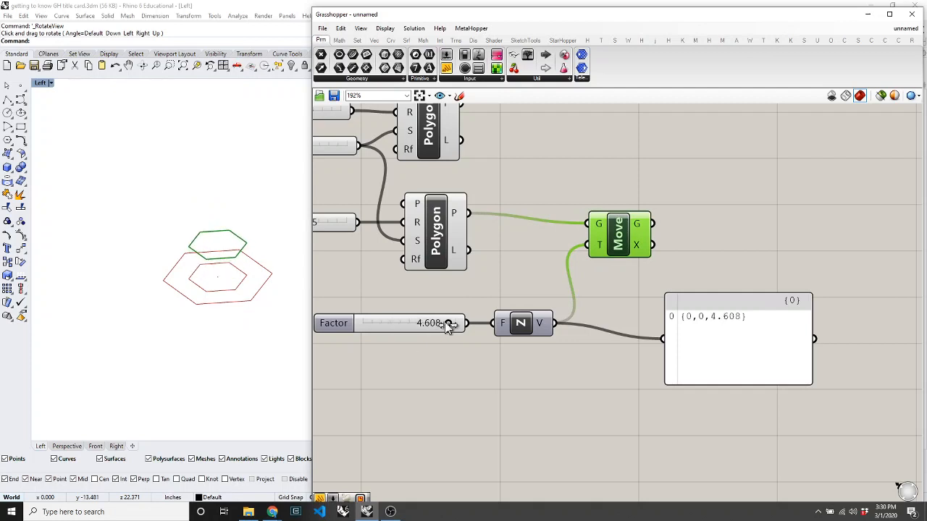
pyautogui.click(459, 369)
pyautogui.click(149, 364)
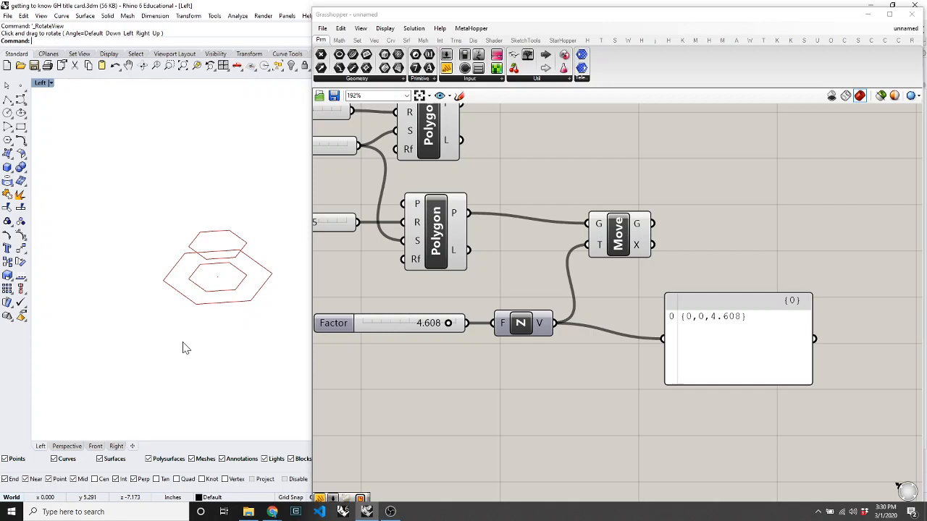
pyautogui.write('polygon')
pyautogui.press('Return')
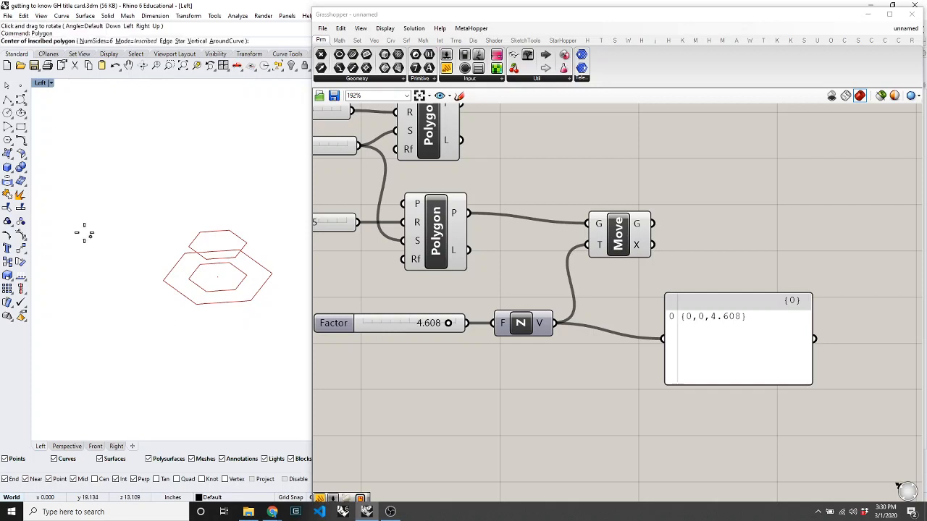
pyautogui.click(115, 174)
pyautogui.click(116, 196)
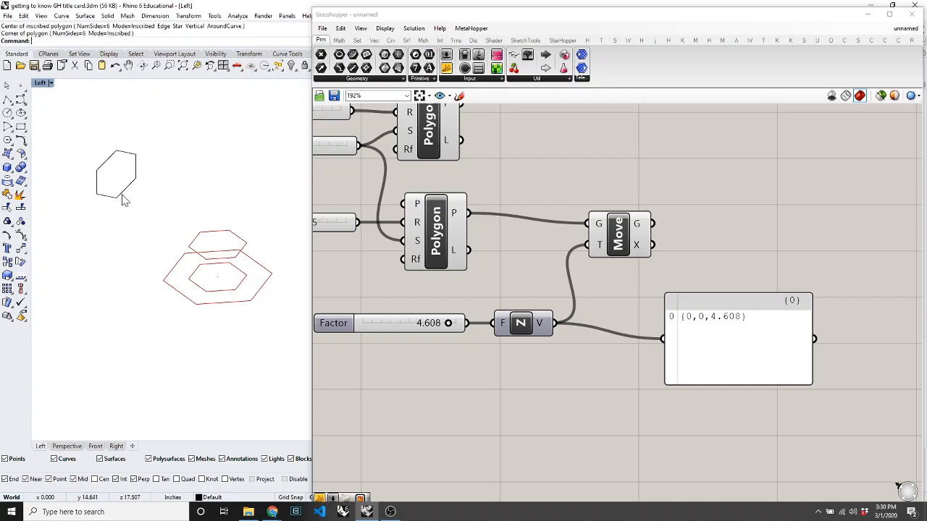
pyautogui.click(118, 195)
pyautogui.write('move')
pyautogui.press('Return')
pyautogui.click(114, 227)
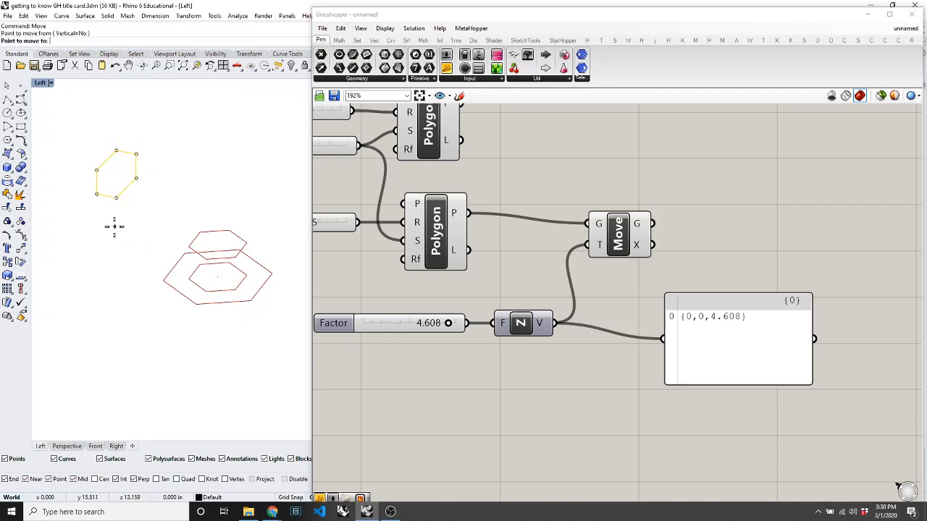
pyautogui.click(200, 194)
pyautogui.press('Escape')
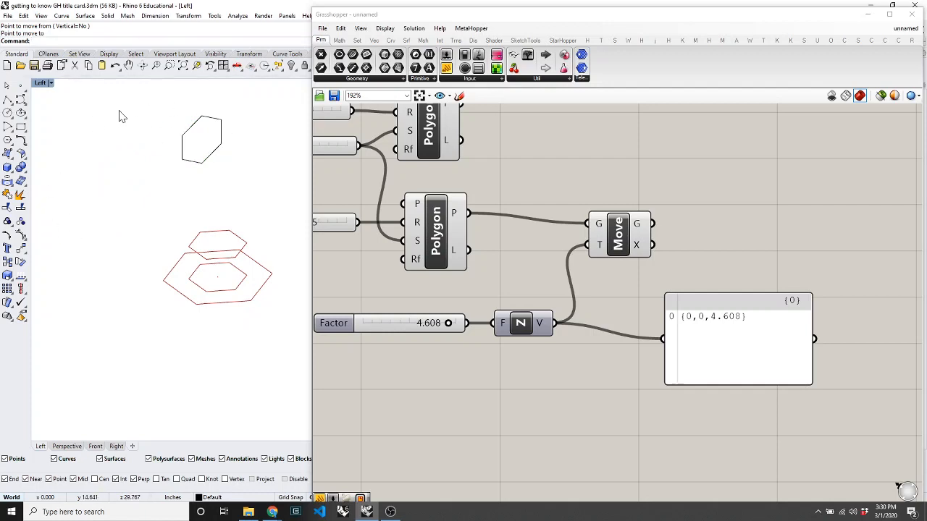
pyautogui.moveTo(235, 185); pyautogui.dragTo(161, 129)
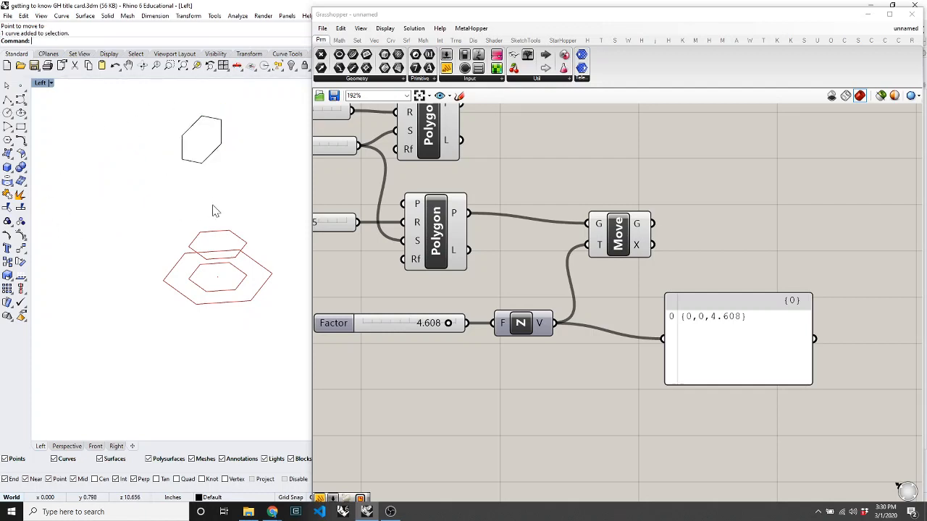
pyautogui.press('Delete')
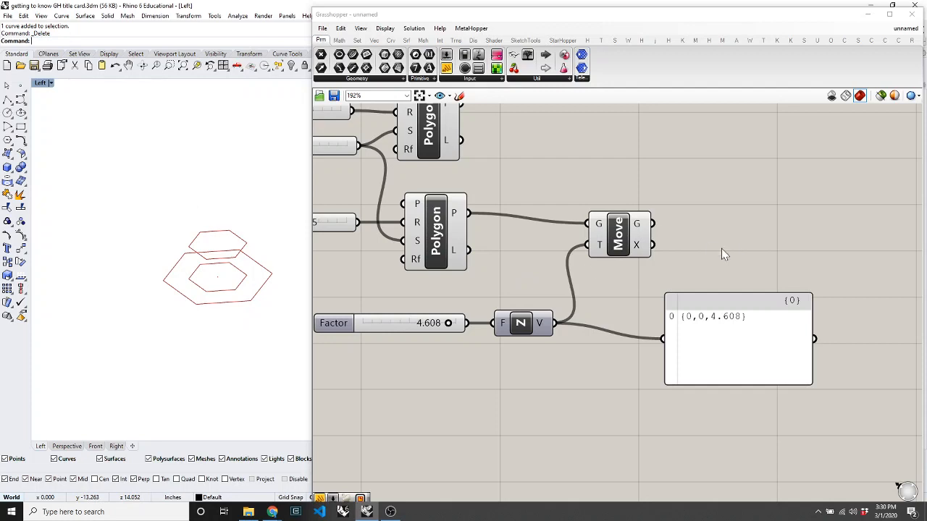
pyautogui.scroll(3, 257, 281)
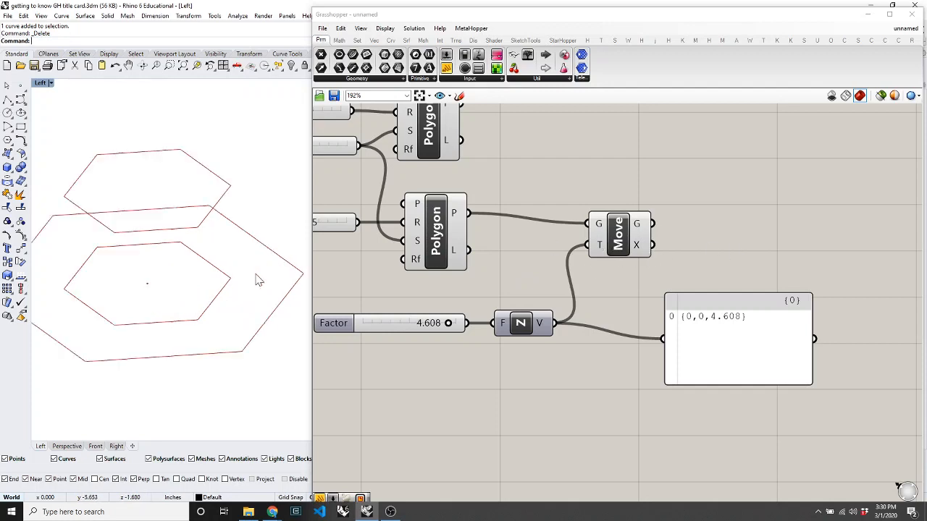
pyautogui.scroll(-3, 257, 281)
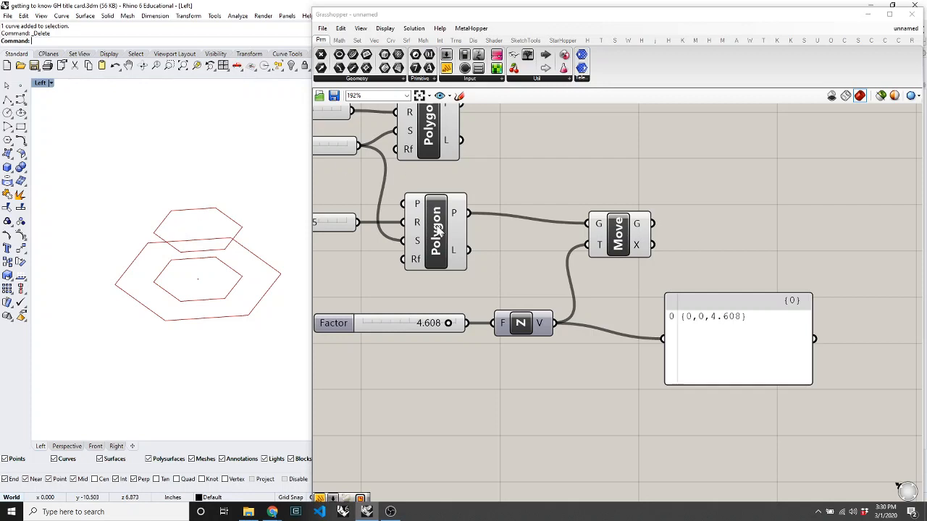
# Shift the inner Polygon and Move components right, then delete the inner Polygon.
pyautogui.moveTo(438, 231); pyautogui.dragTo(444, 232)
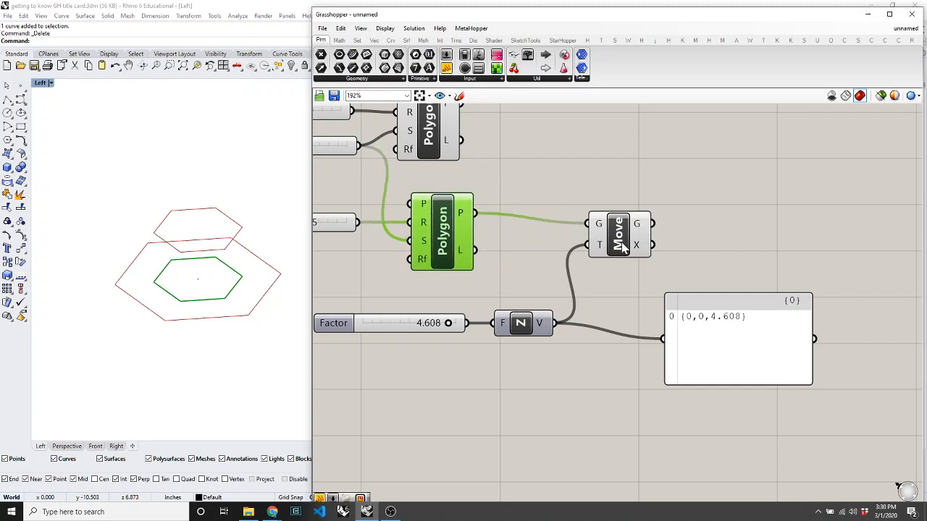
pyautogui.moveTo(621, 246); pyautogui.dragTo(650, 249)
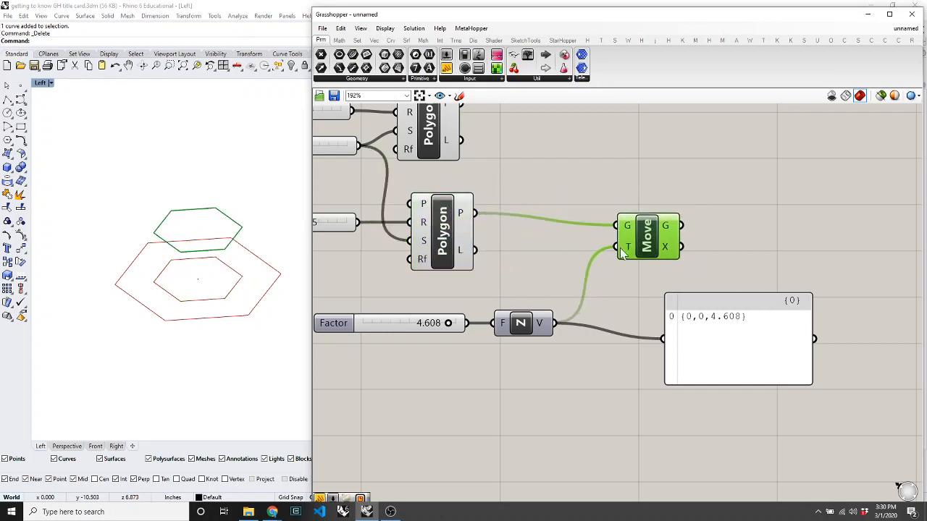
pyautogui.click(545, 270)
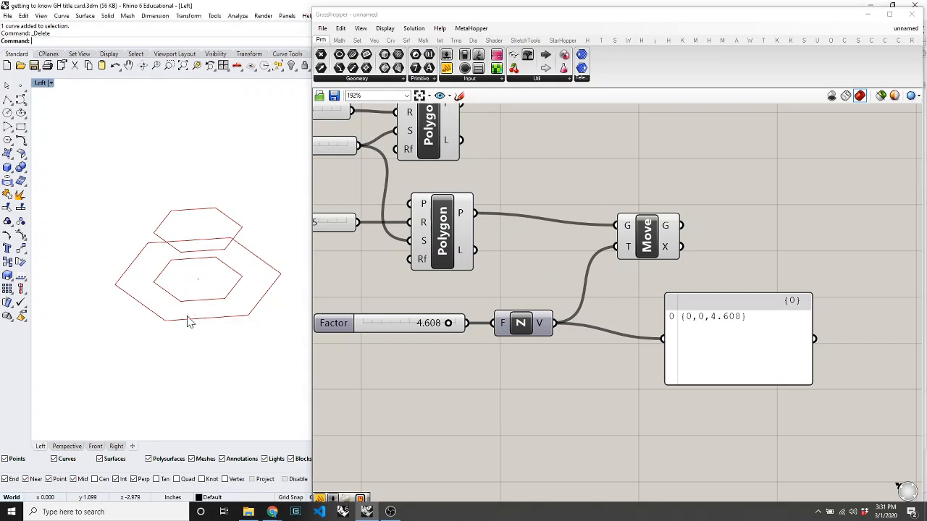
pyautogui.click(435, 232)
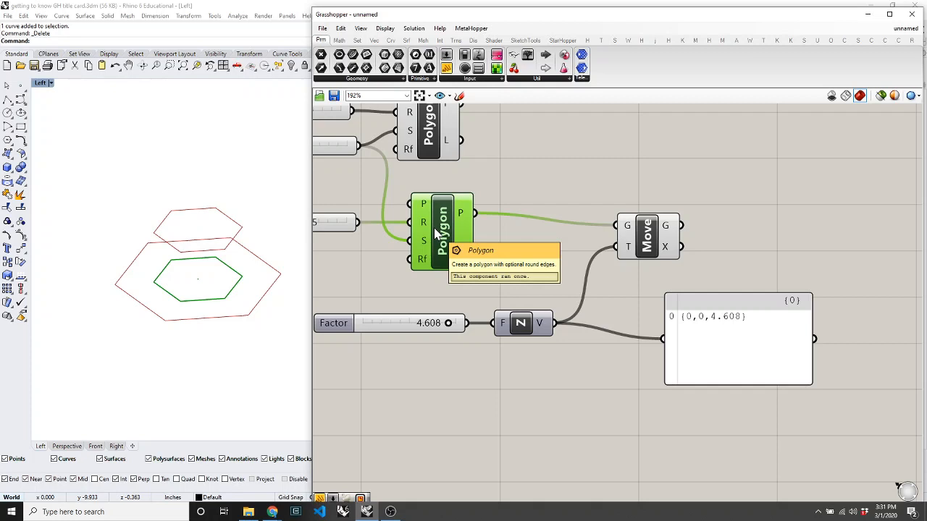
pyautogui.press('Delete')
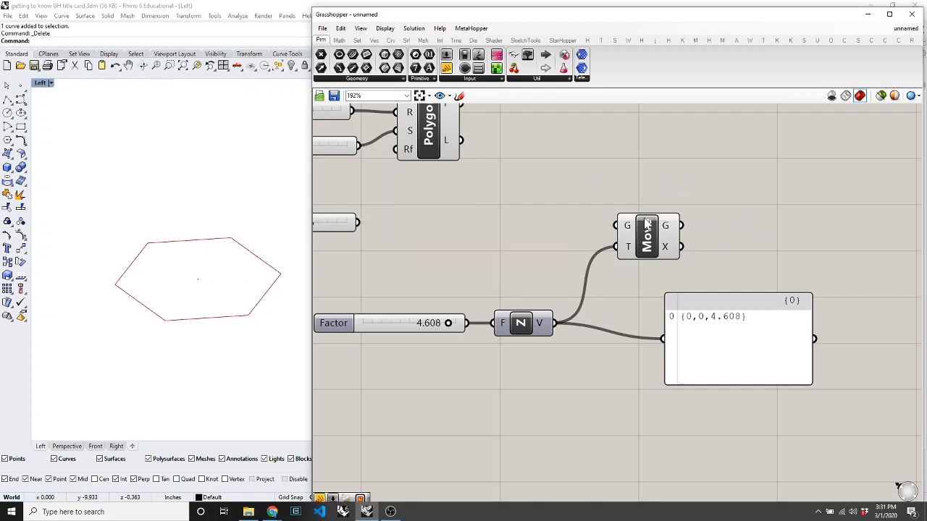
# Undo the deletion to restore Polygon and its wires, then nudge both components right and down.
pyautogui.click(647, 244)
pyautogui.hotkey('ctrl', 'z')
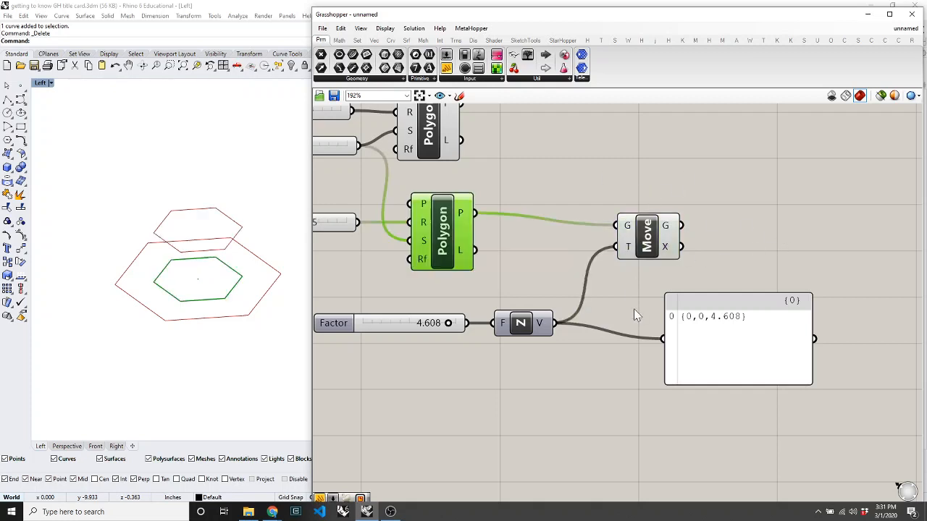
pyautogui.click(546, 242)
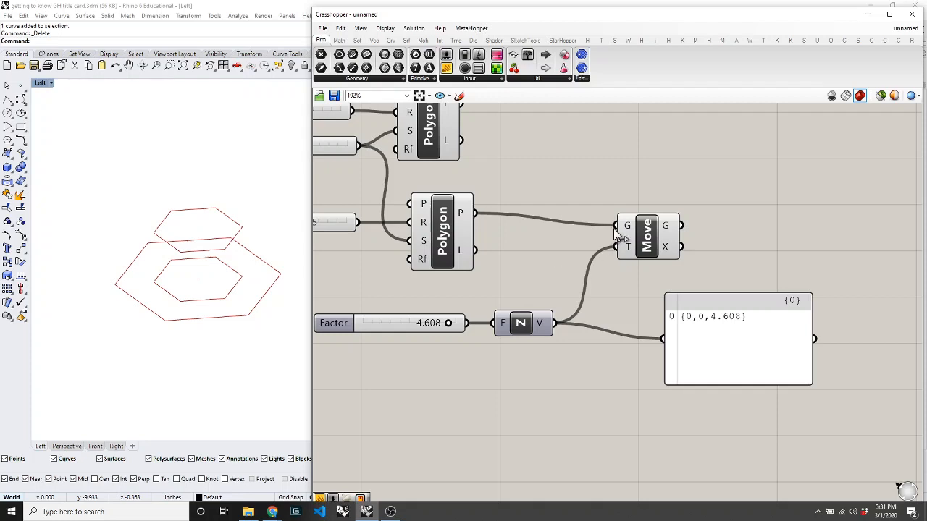
pyautogui.moveTo(650, 243); pyautogui.dragTo(670, 247)
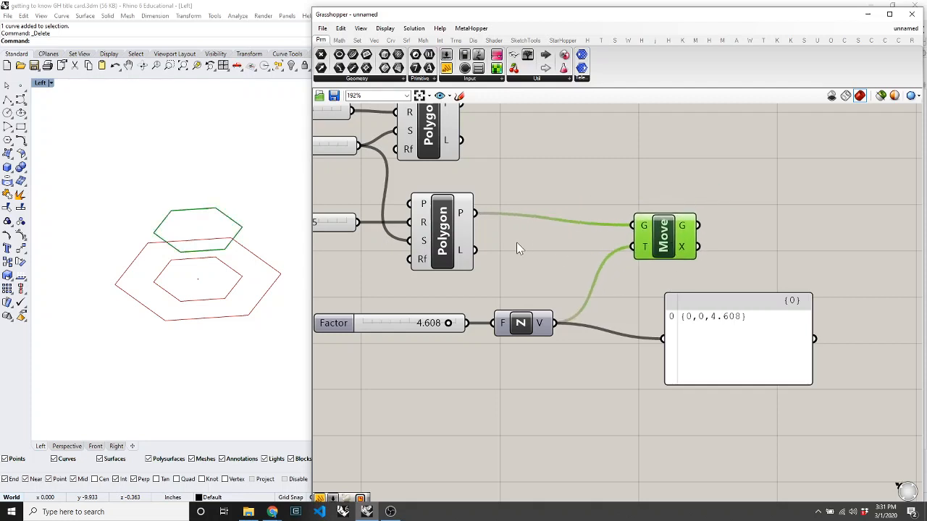
pyautogui.moveTo(444, 241); pyautogui.dragTo(464, 253)
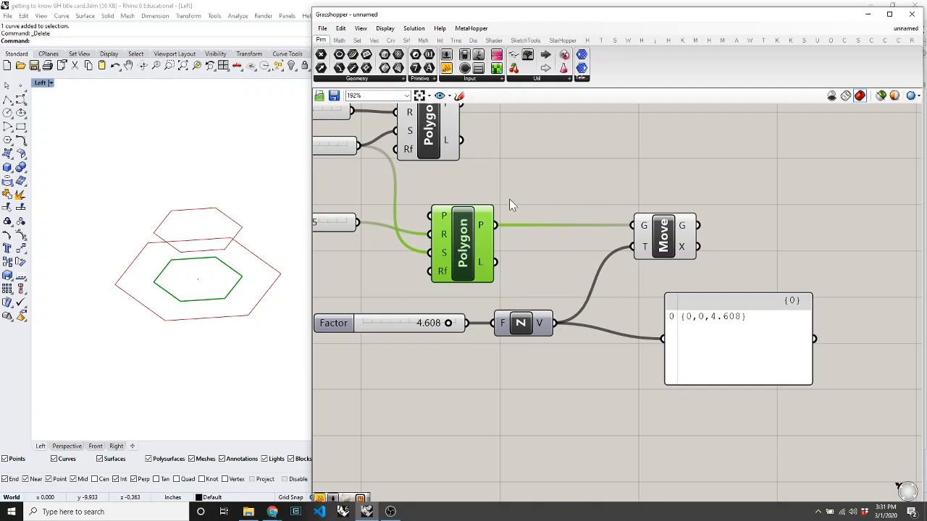
# Turn Preview Off on the inner Polygon so the un-moved hexagon disappears from Rhino.
pyautogui.rightClick(545, 192)
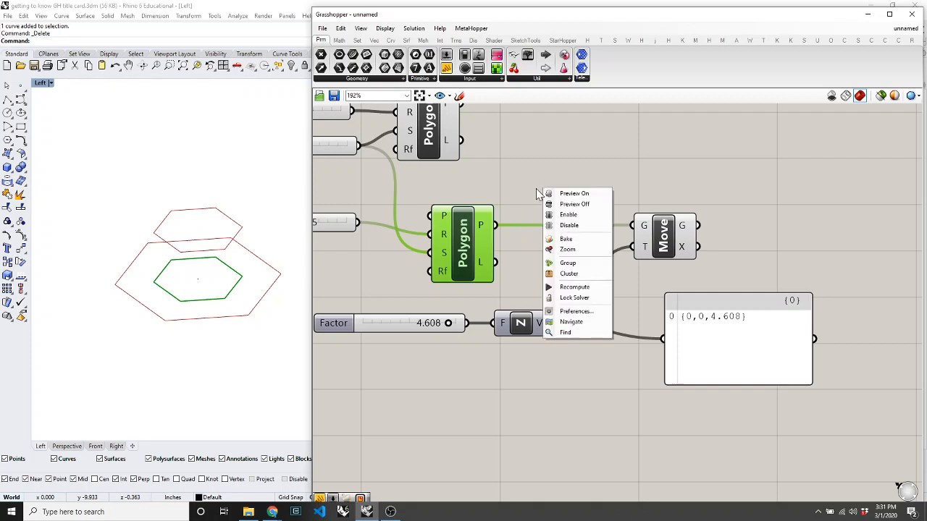
pyautogui.click(574, 204)
pyautogui.click(660, 228)
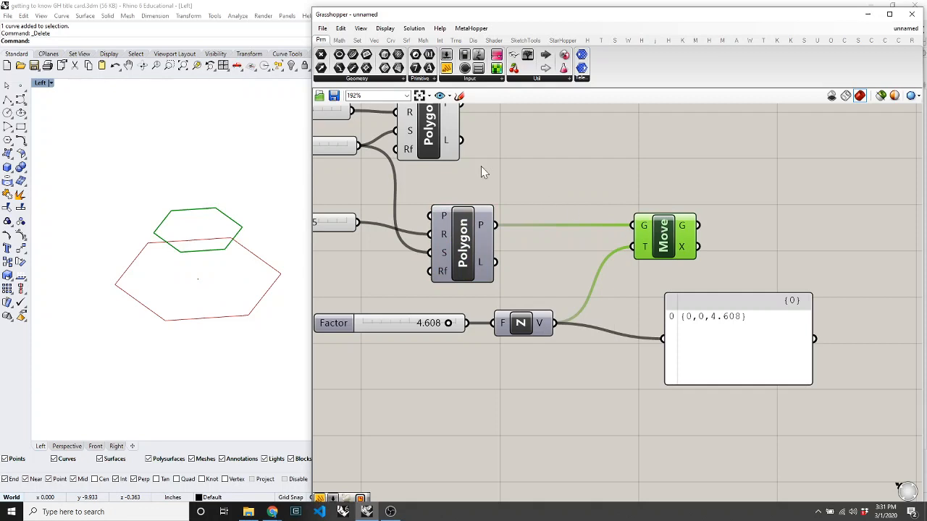
# Regroup the top Polygon and Move components into a tidier layout.
pyautogui.moveTo(433, 141); pyautogui.dragTo(648, 153)
pyautogui.moveTo(730, 237); pyautogui.dragTo(645, 156)
pyautogui.moveTo(646, 157); pyautogui.dragTo(625, 136)
pyautogui.click(769, 208)
pyautogui.moveTo(658, 214); pyautogui.dragTo(649, 225)
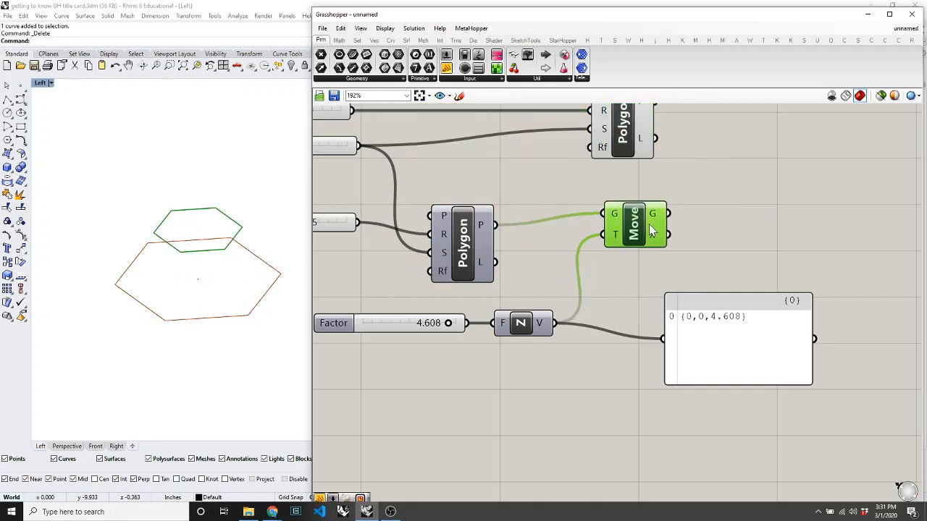
pyautogui.moveTo(629, 143); pyautogui.dragTo(643, 159)
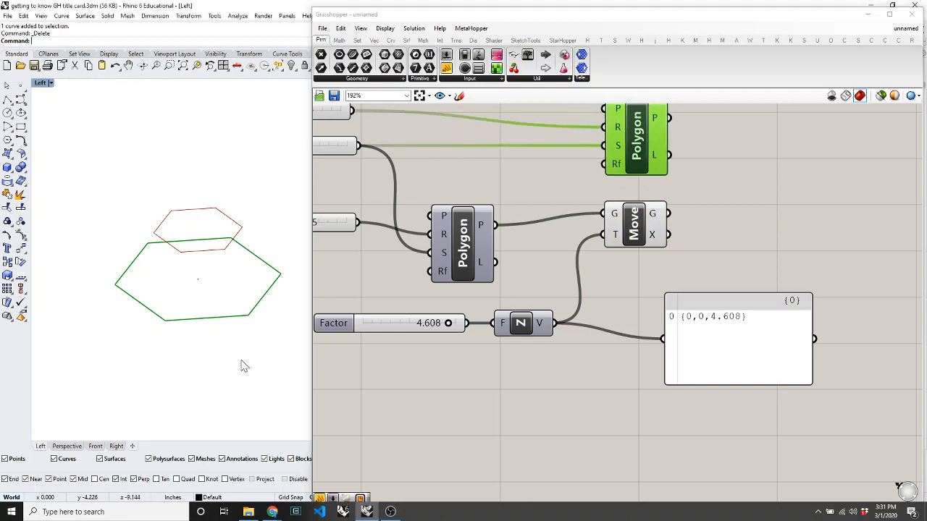
# Try Rhino's Loft command and a canvas search for 'loft', cancelling both.
pyautogui.write('Loft')
pyautogui.press('Return')
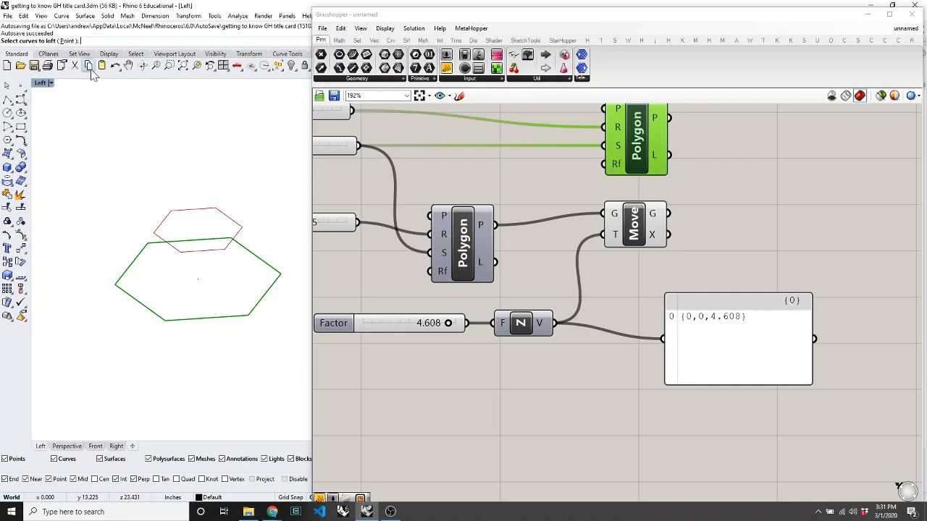
pyautogui.press('Escape')
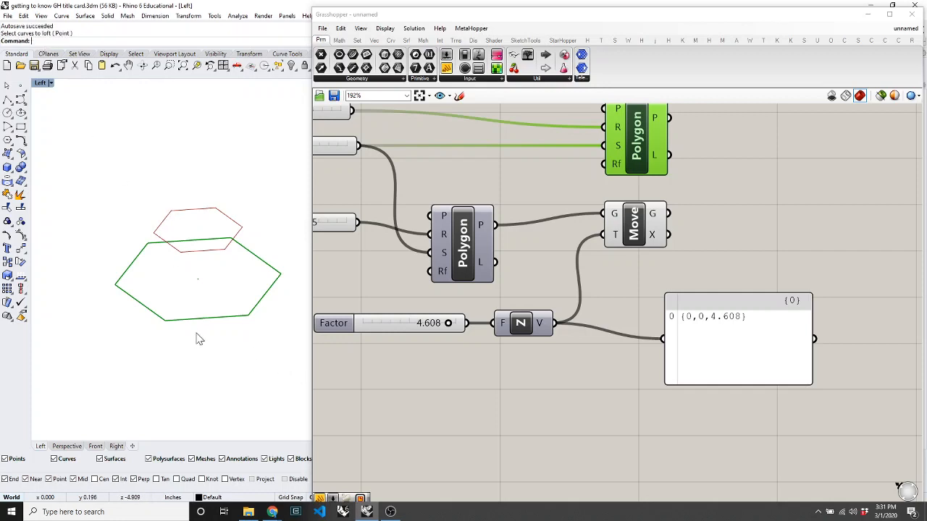
pyautogui.click(626, 292)
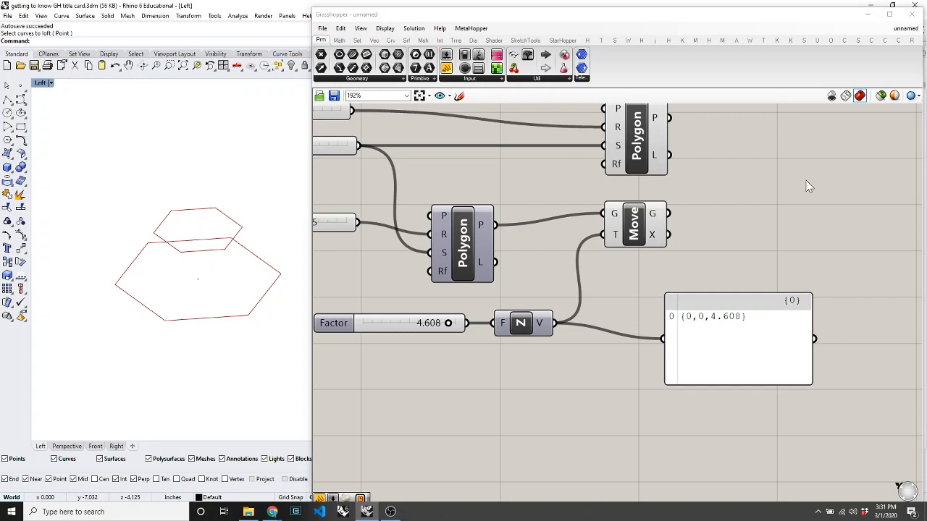
pyautogui.doubleClick(734, 196)
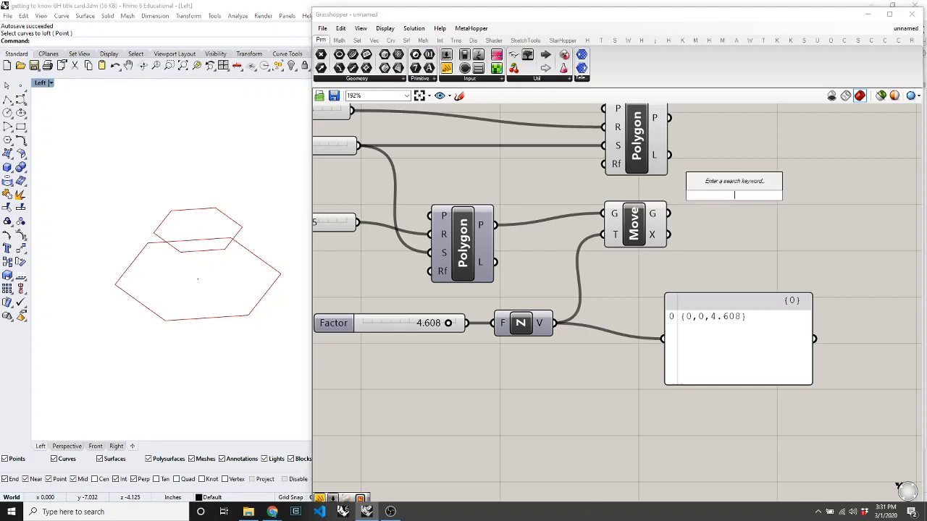
pyautogui.write('loft')
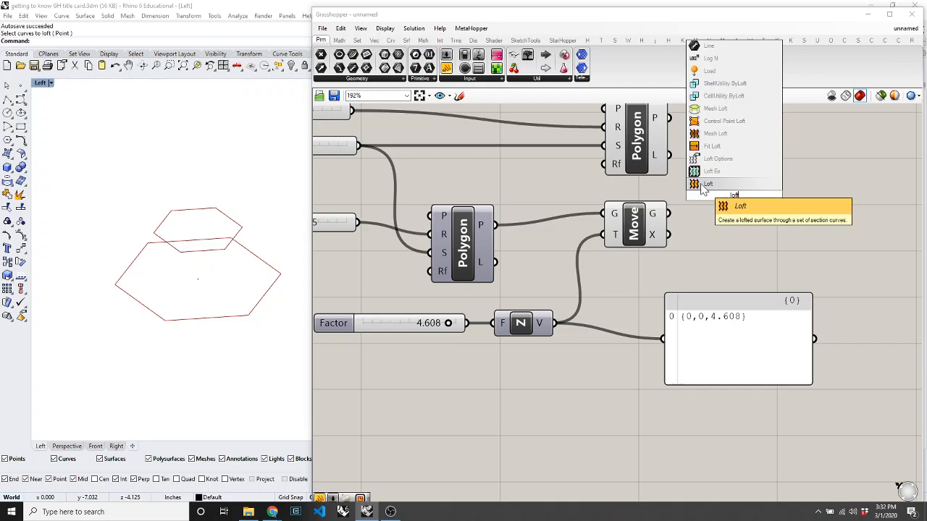
pyautogui.click(709, 264)
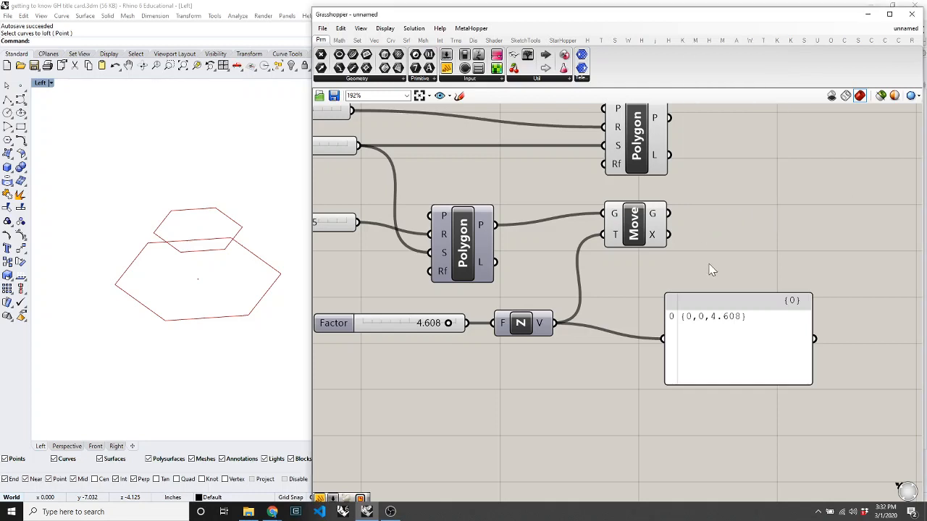
# Place a Loft component from the Srf tab's Freeform group onto the canvas.
pyautogui.click(407, 41)
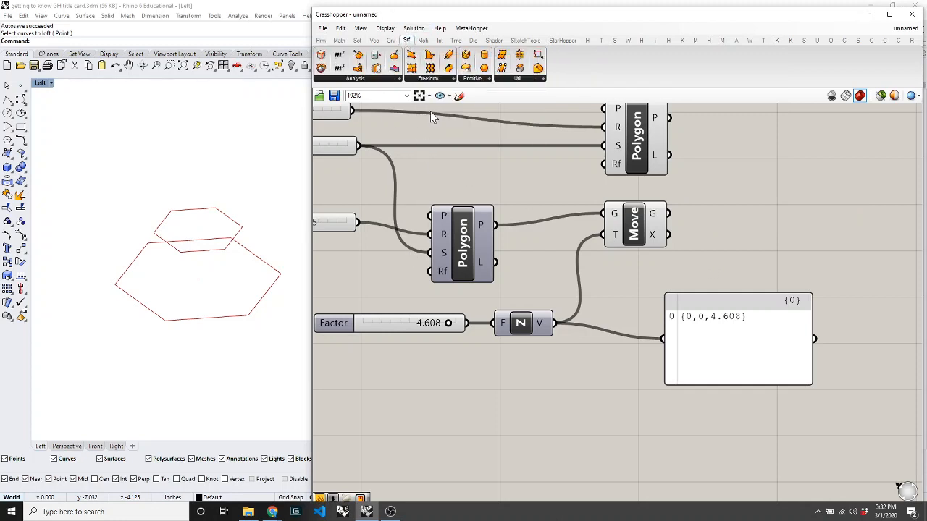
pyautogui.click(445, 79)
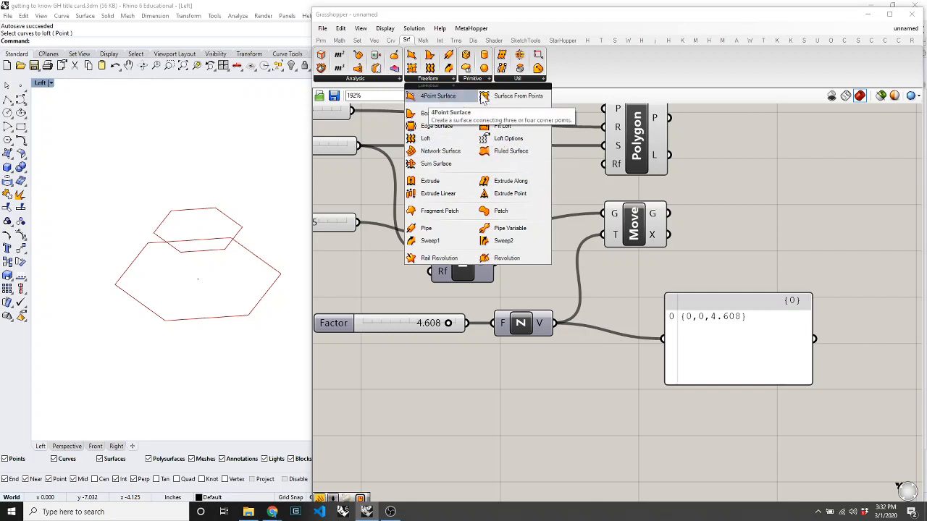
pyautogui.click(422, 140)
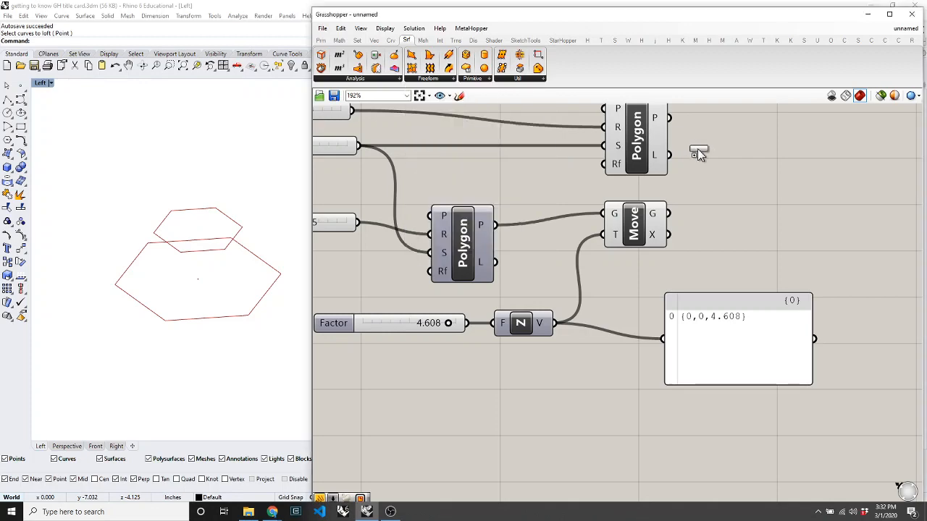
pyautogui.click(791, 205)
pyautogui.scroll(-3, 621, 210)
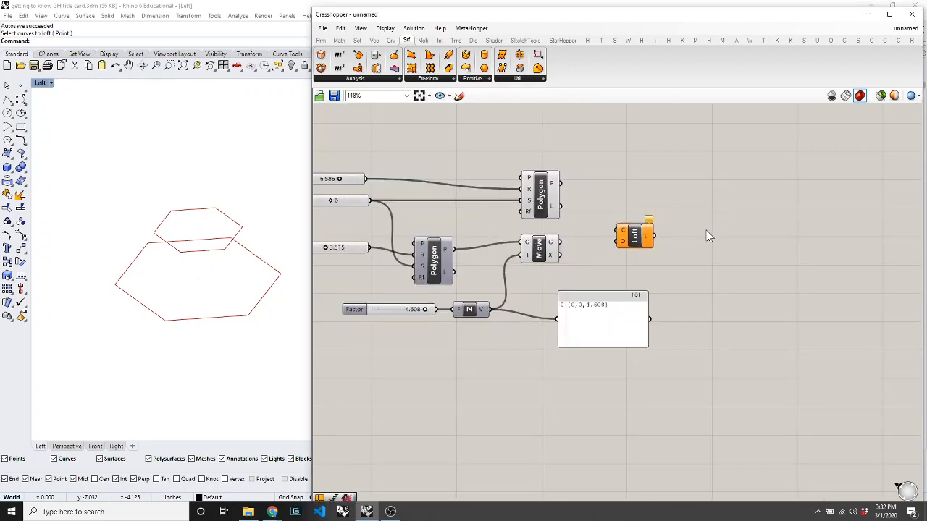
pyautogui.scroll(3, 708, 236)
pyautogui.moveTo(615, 218)
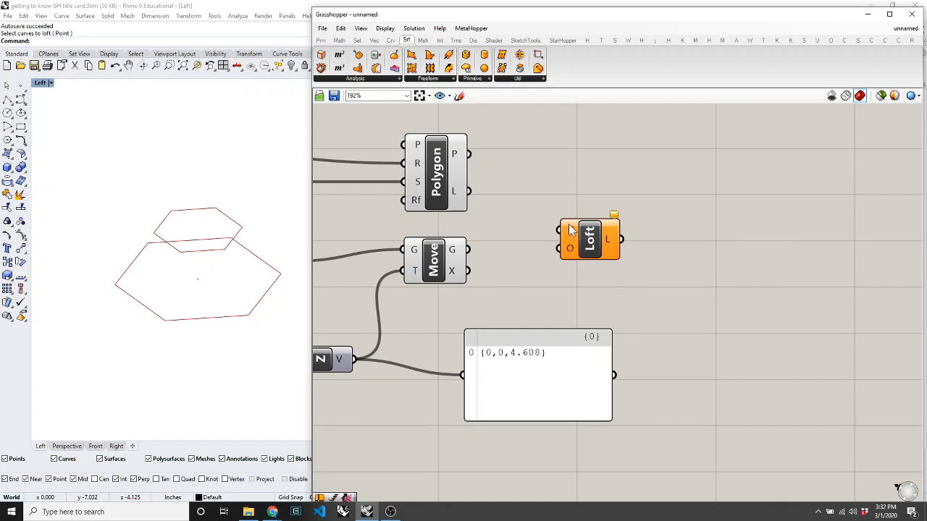
pyautogui.moveTo(572, 231)
pyautogui.scroll(5, 627, 227)
pyautogui.moveTo(467, 306)
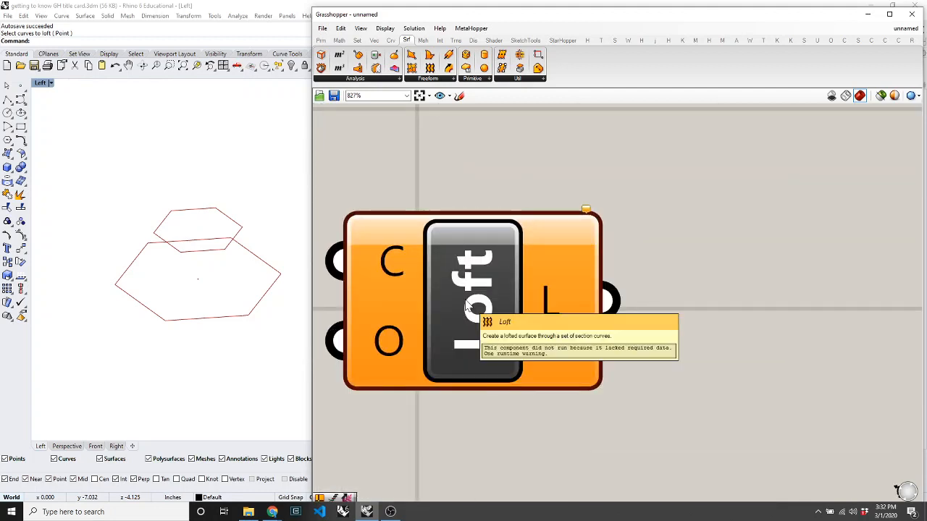
pyautogui.scroll(-5, 626, 203)
pyautogui.scroll(2, 511, 242)
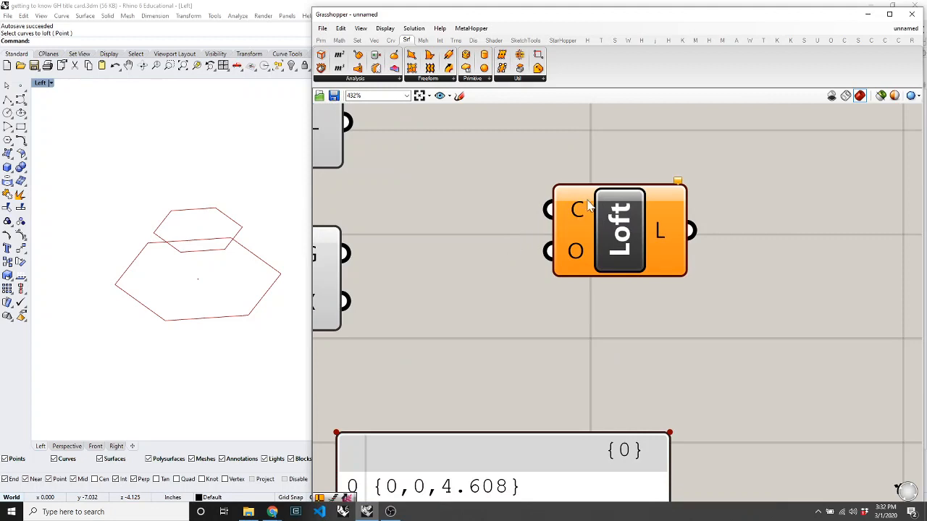
pyautogui.moveTo(577, 210)
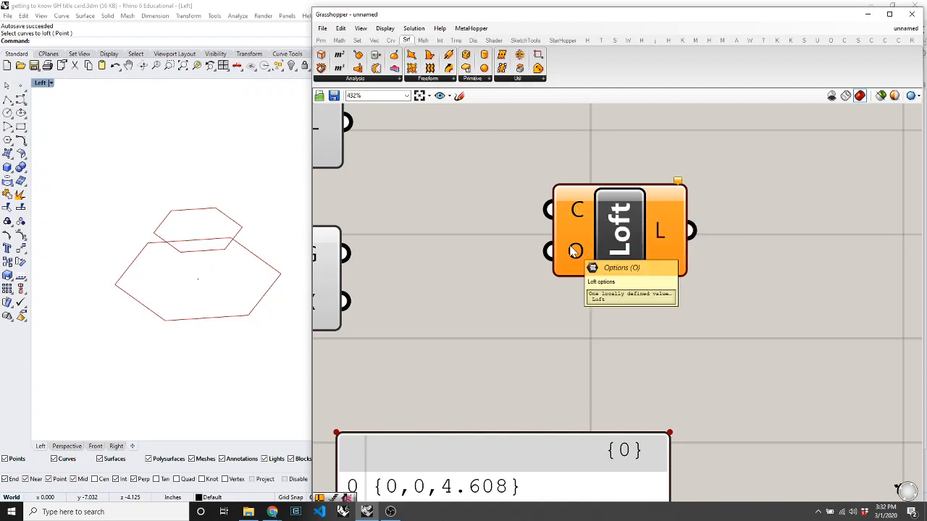
# Draw two nested black hexagons in the Left view with the Polygon command.
pyautogui.click(238, 188)
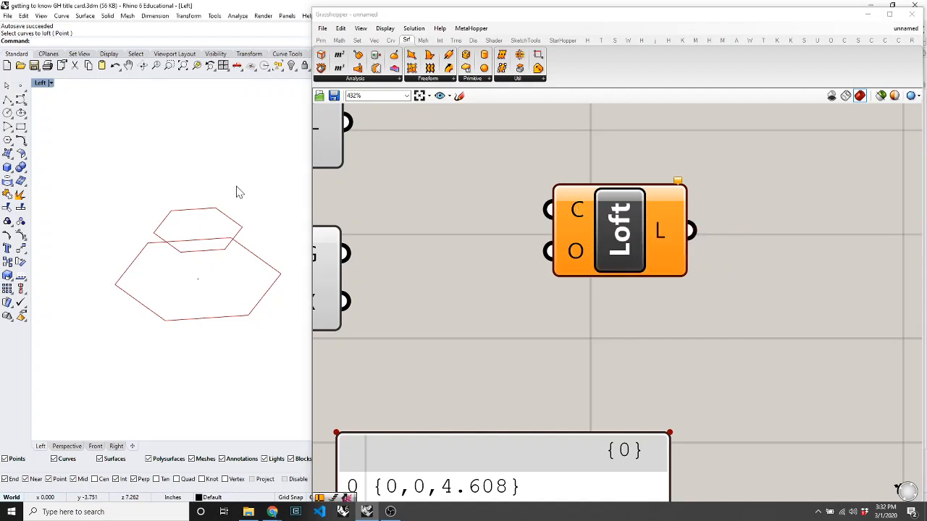
pyautogui.write('polygon')
pyautogui.press('Return')
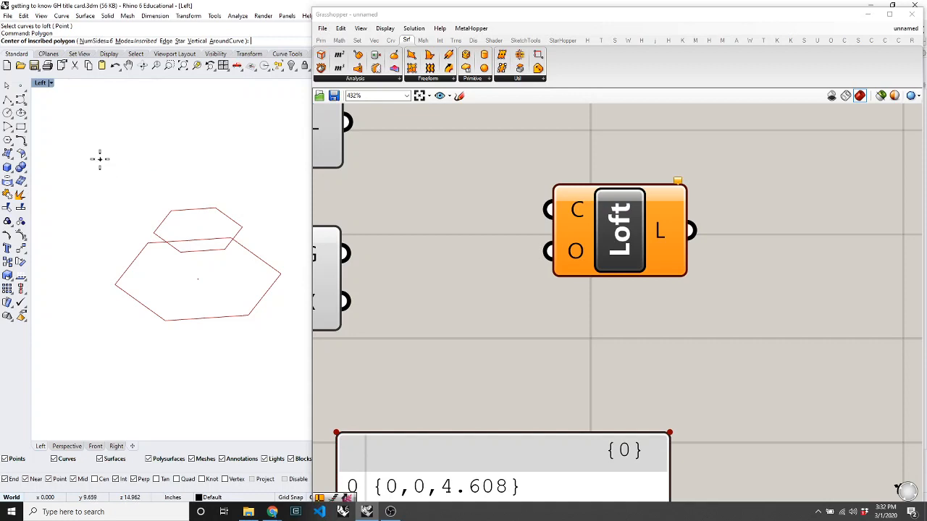
pyautogui.click(122, 173)
pyautogui.click(174, 210)
pyautogui.press('Return')
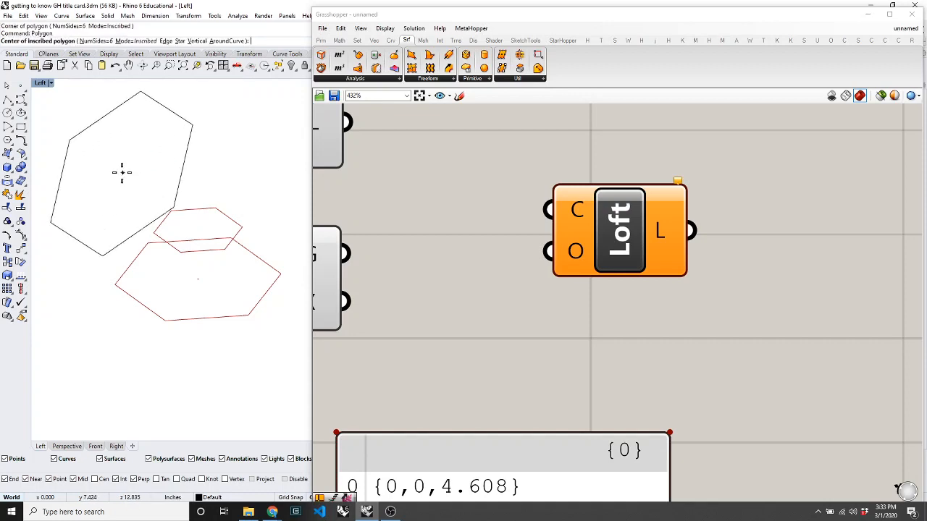
pyautogui.click(110, 172)
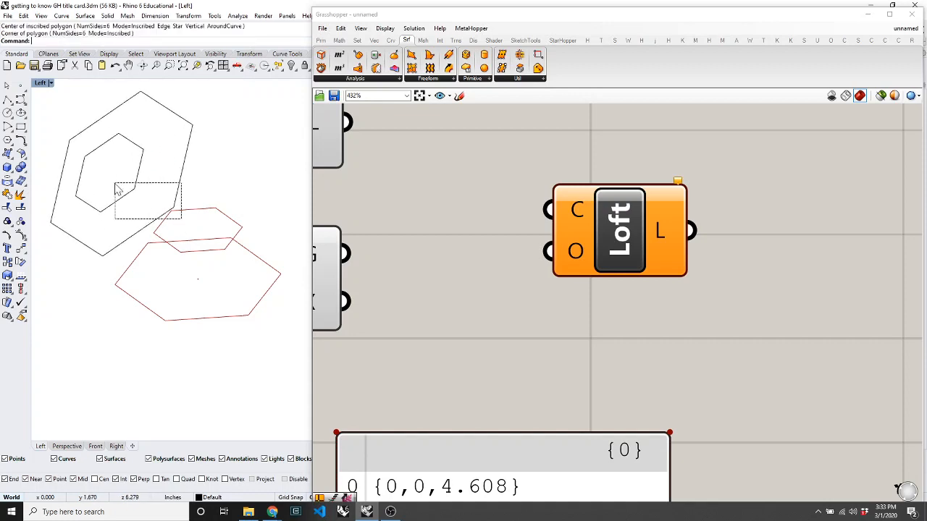
# Select both hexagons and run Loft, then cancel the Loft Options dialog.
pyautogui.click(143, 200)
pyautogui.hotkey('ctrl', 'a')
pyautogui.write('l')
pyautogui.press('Return')
pyautogui.press('Return')
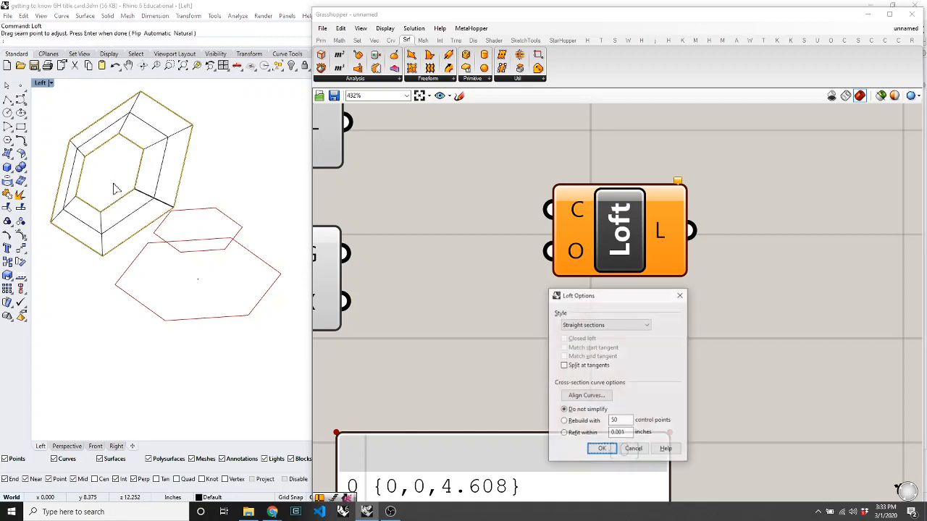
pyautogui.moveTo(593, 304); pyautogui.dragTo(171, 201)
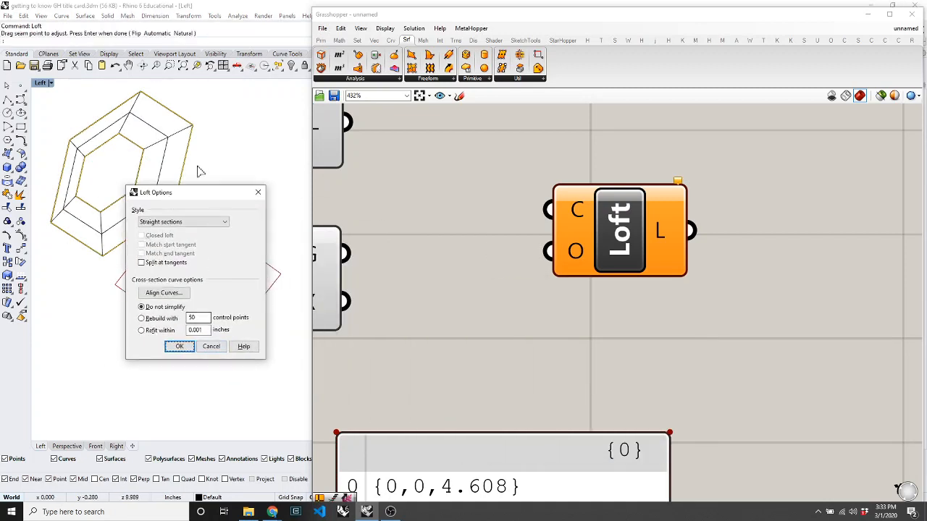
pyautogui.click(211, 346)
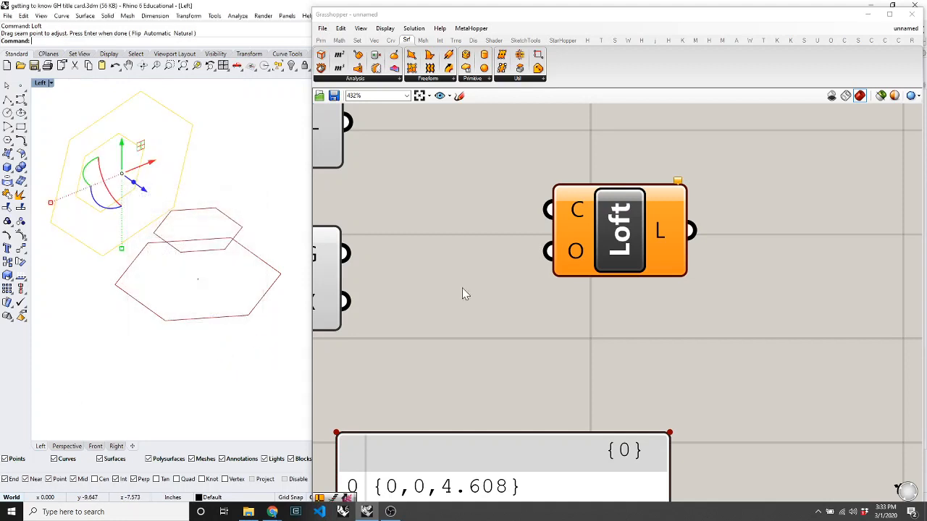
# Inspect the Loft component's O input options, leaving the type Normal and discarding changes.
pyautogui.rightClick(565, 244)
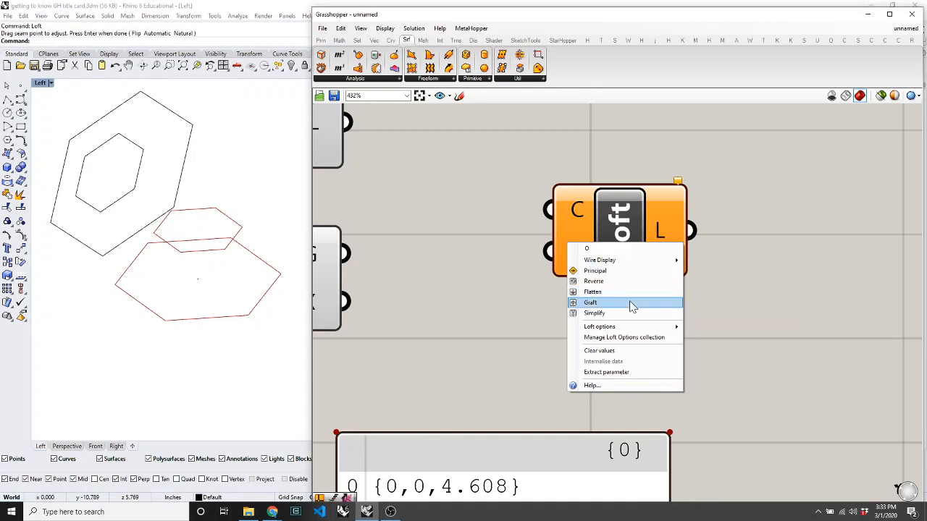
pyautogui.moveTo(628, 325)
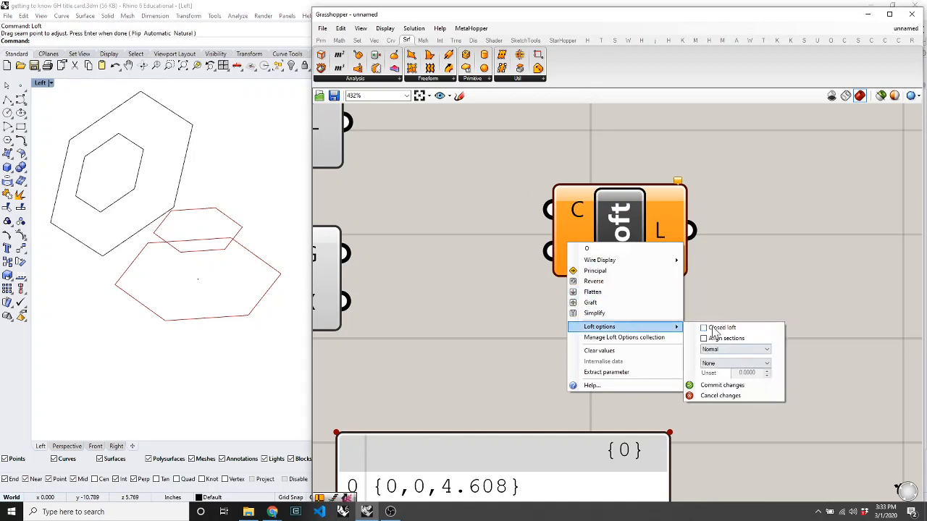
pyautogui.click(729, 349)
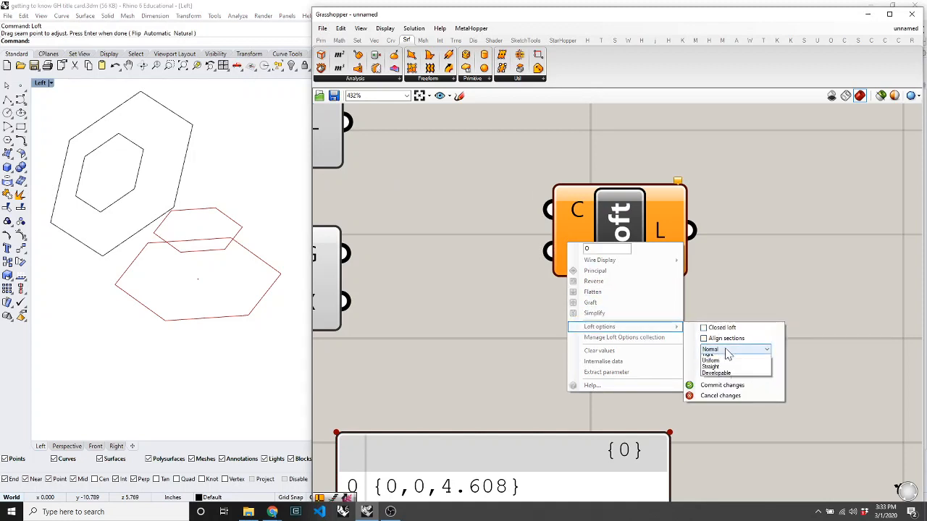
pyautogui.click(766, 331)
pyautogui.click(709, 396)
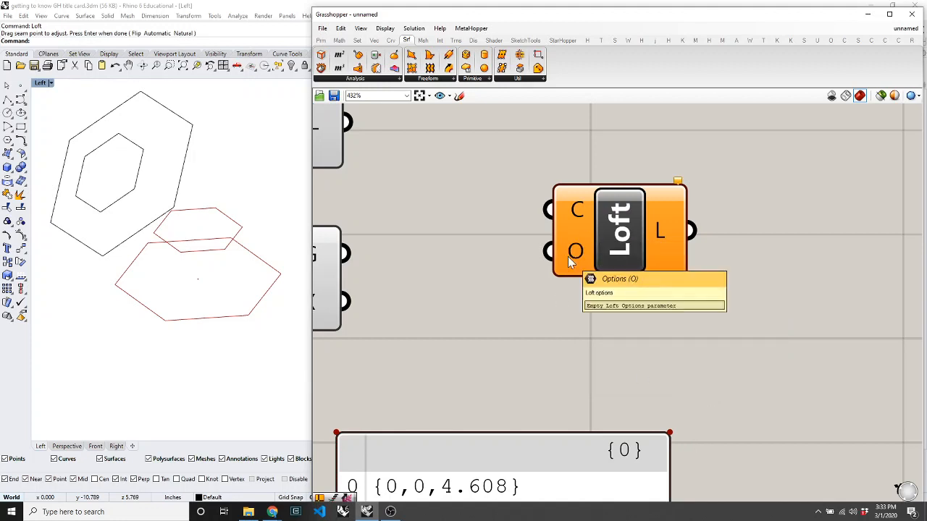
# Window-select and delete the two hand-drawn black hexagons.
pyautogui.moveTo(172, 252); pyautogui.dragTo(80, 176)
pyautogui.press('Delete')
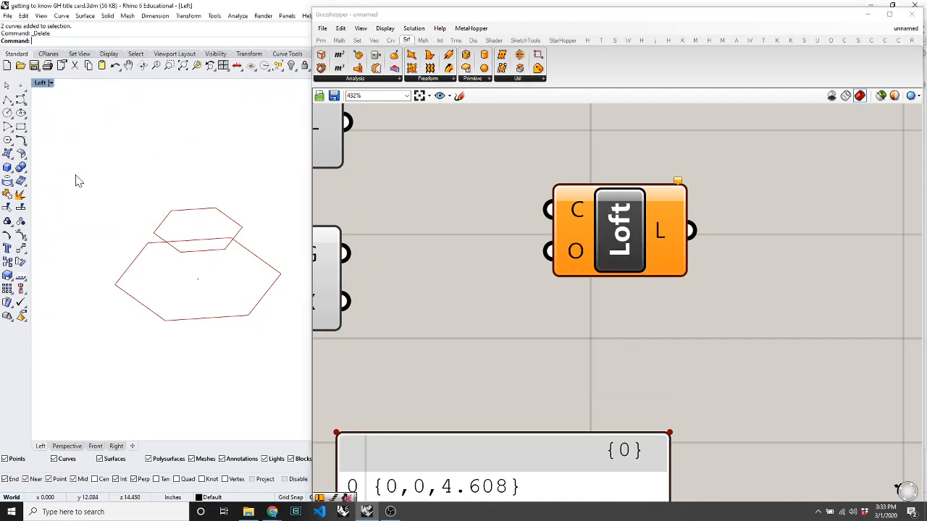
pyautogui.click(621, 239)
pyautogui.scroll(-5, 585, 310)
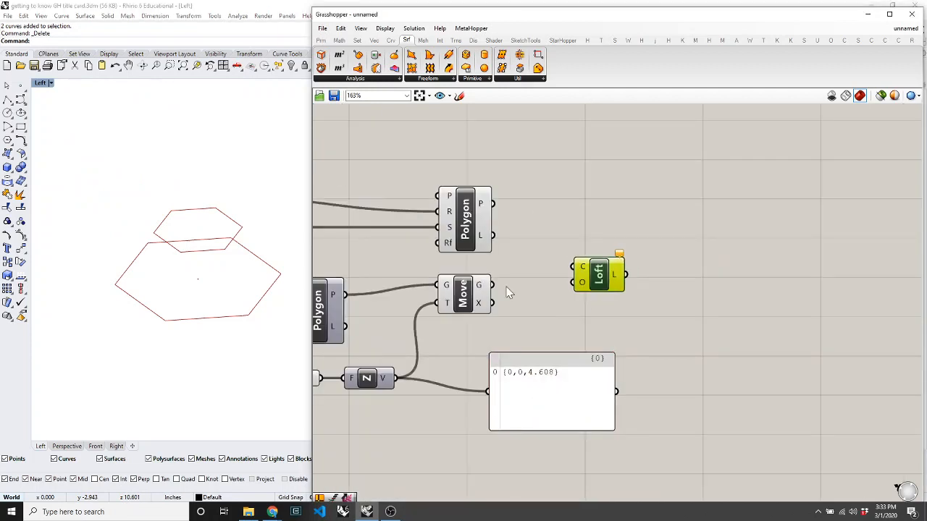
pyautogui.scroll(2, 509, 292)
pyautogui.click(509, 292)
# Preview the Polygon and Move hexagons and experiment with wiring them into Loft's C input.
pyautogui.click(439, 186)
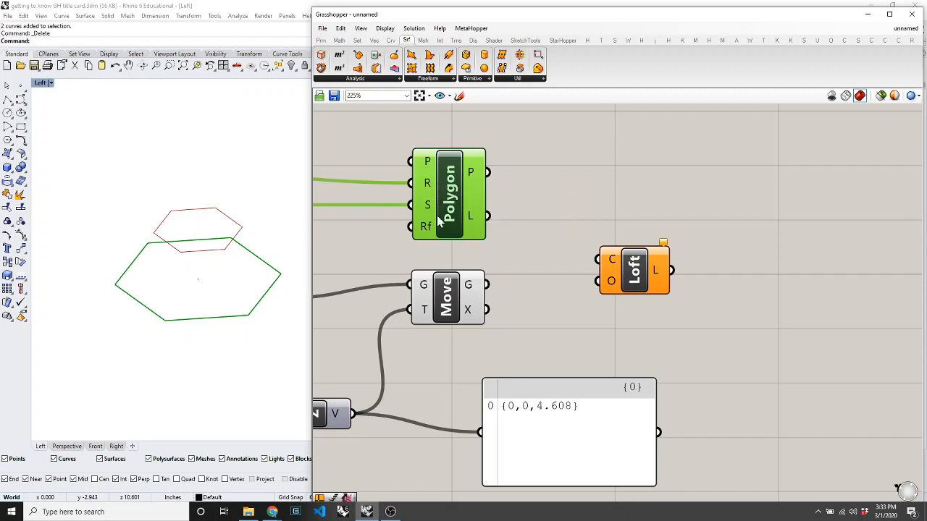
pyautogui.click(448, 309)
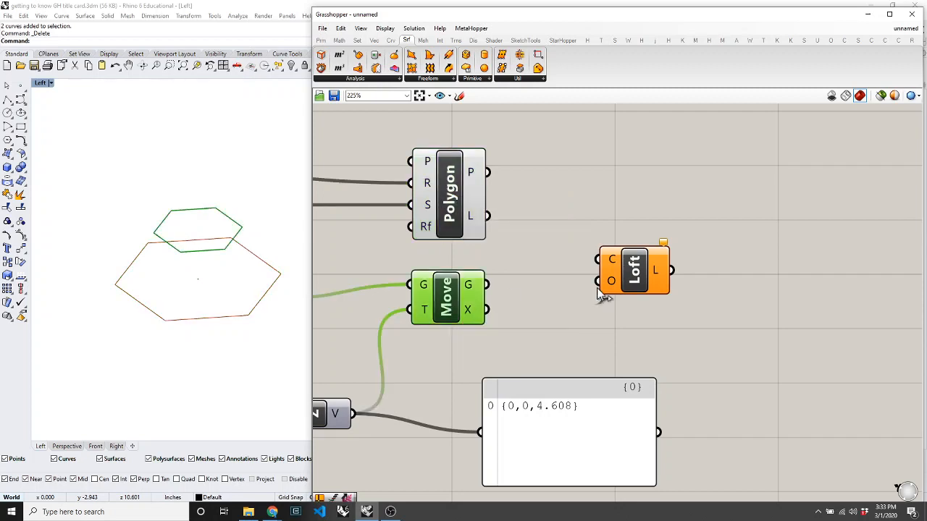
pyautogui.click(519, 334)
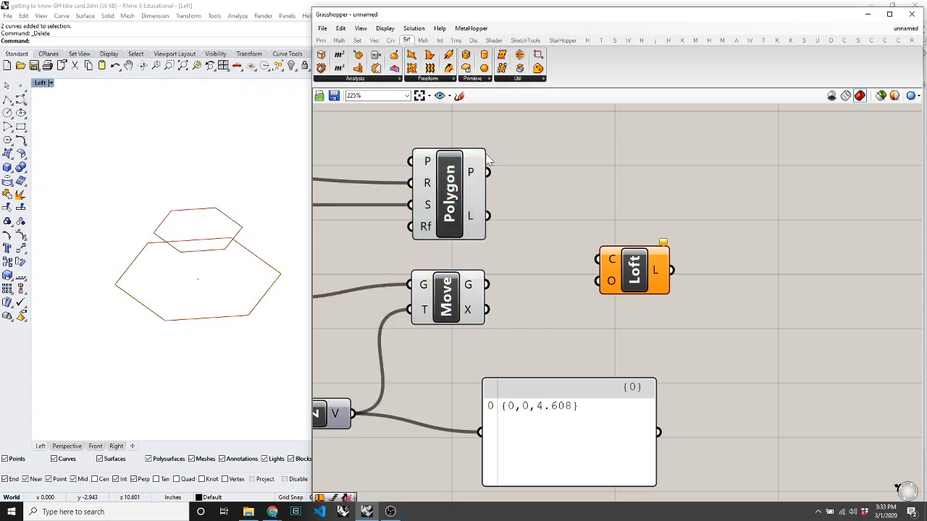
pyautogui.moveTo(487, 173); pyautogui.dragTo(481, 292)
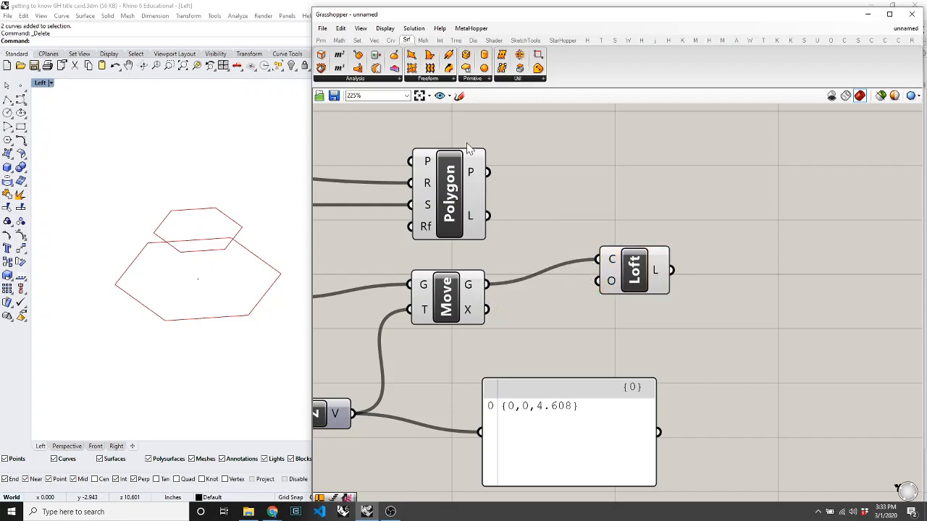
pyautogui.moveTo(487, 172); pyautogui.dragTo(598, 259)
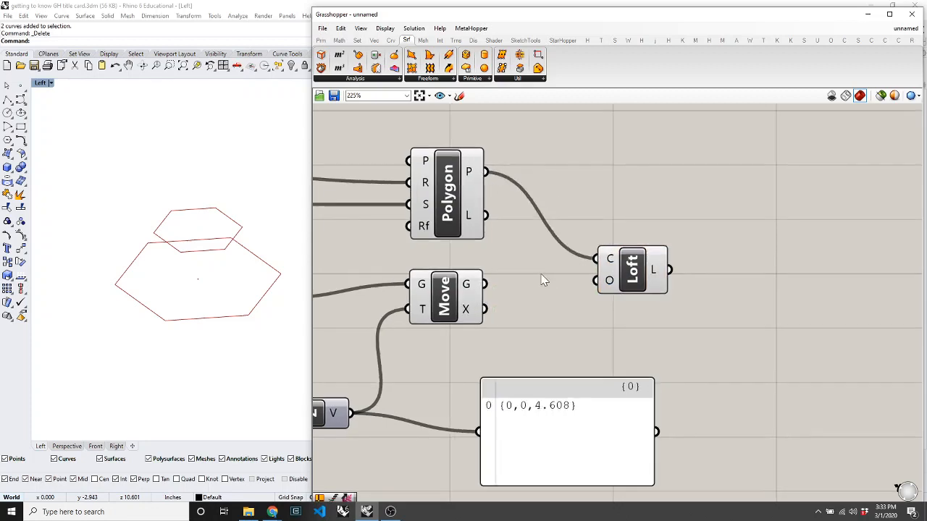
pyautogui.moveTo(490, 288); pyautogui.dragTo(599, 259)
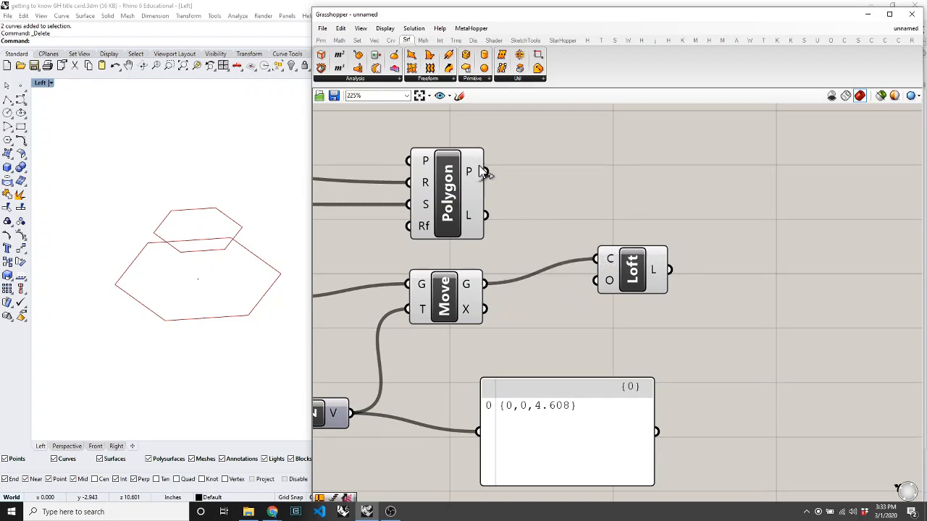
pyautogui.moveTo(483, 171); pyautogui.dragTo(477, 291)
pyautogui.moveTo(485, 172); pyautogui.dragTo(598, 258)
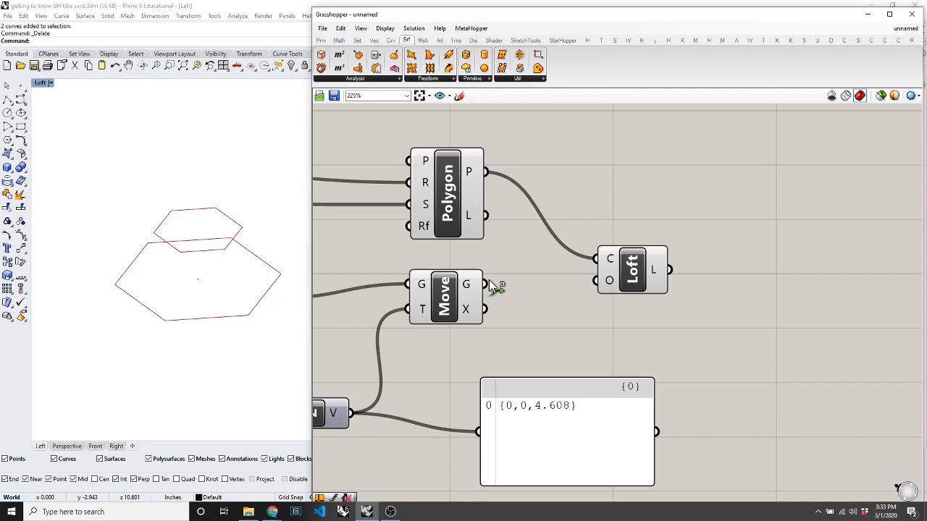
pyautogui.keyDown('shift'); pyautogui.moveTo(486, 284); pyautogui.dragTo(592, 258); pyautogui.keyUp('shift')
# Rewire the Polygon hexagon into Loft's curves and check the Loft inputs.
pyautogui.click(635, 271)
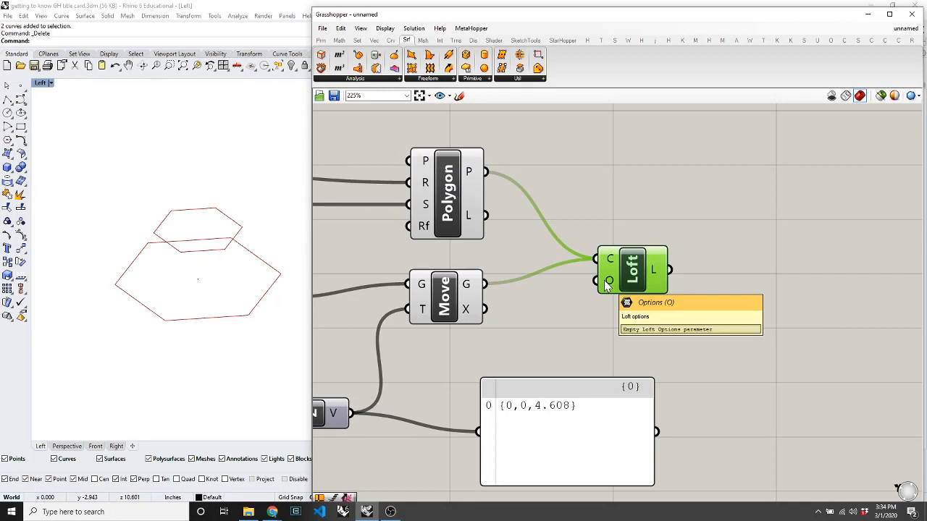
pyautogui.moveTo(609, 265)
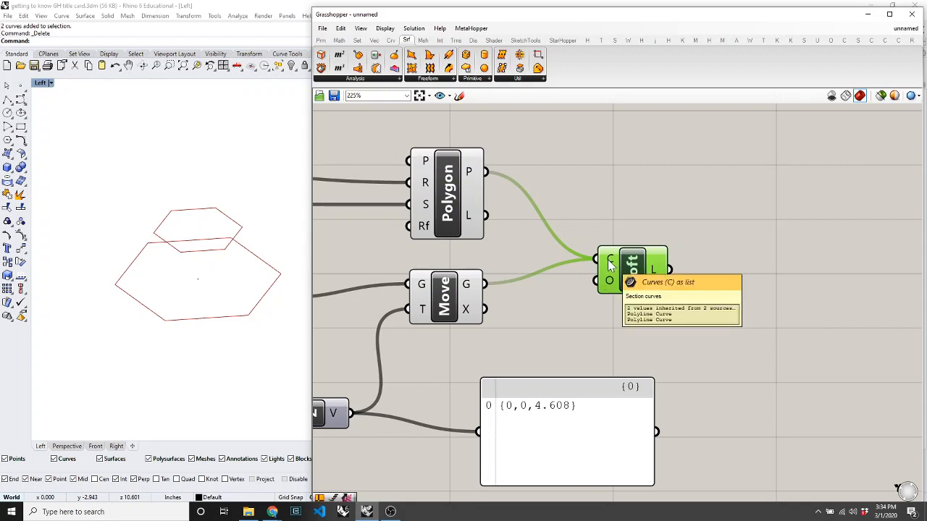
pyautogui.click(449, 277)
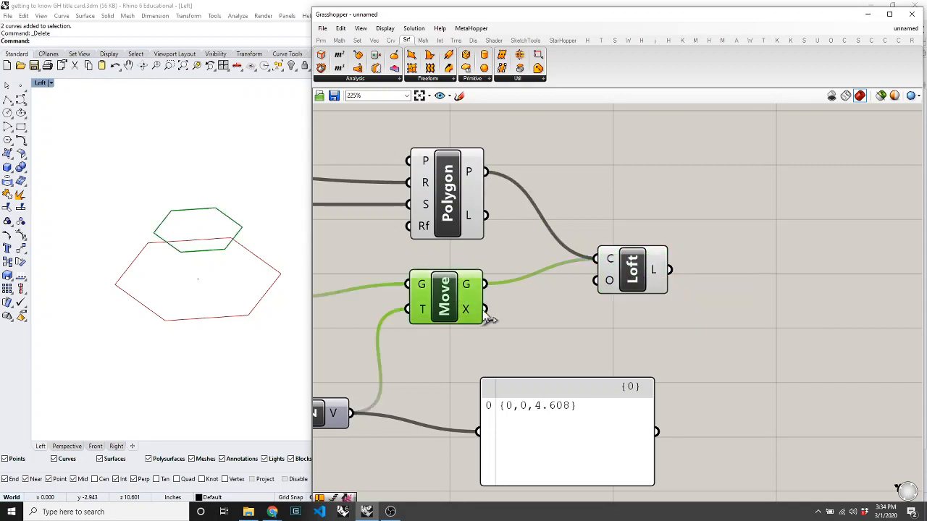
pyautogui.moveTo(485, 285); pyautogui.dragTo(495, 230)
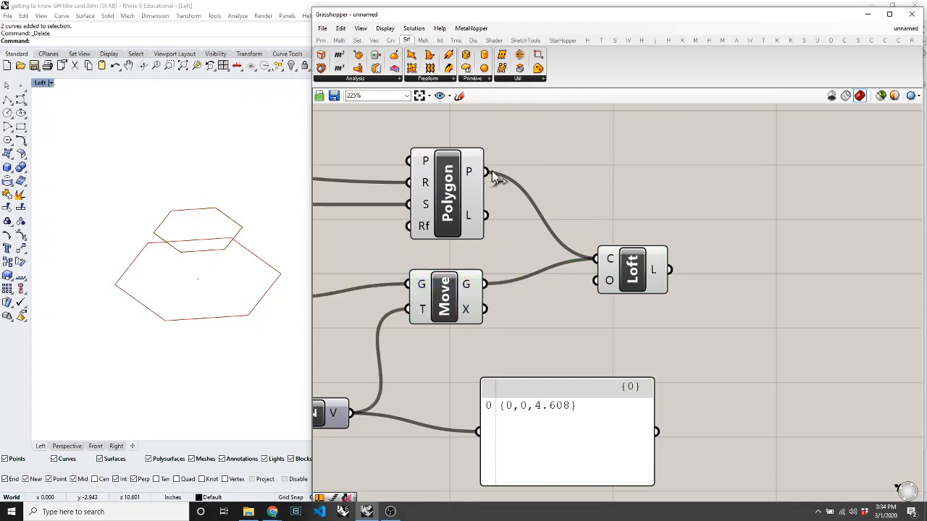
pyautogui.moveTo(487, 175); pyautogui.dragTo(595, 261)
pyautogui.click(636, 262)
pyautogui.moveTo(609, 263)
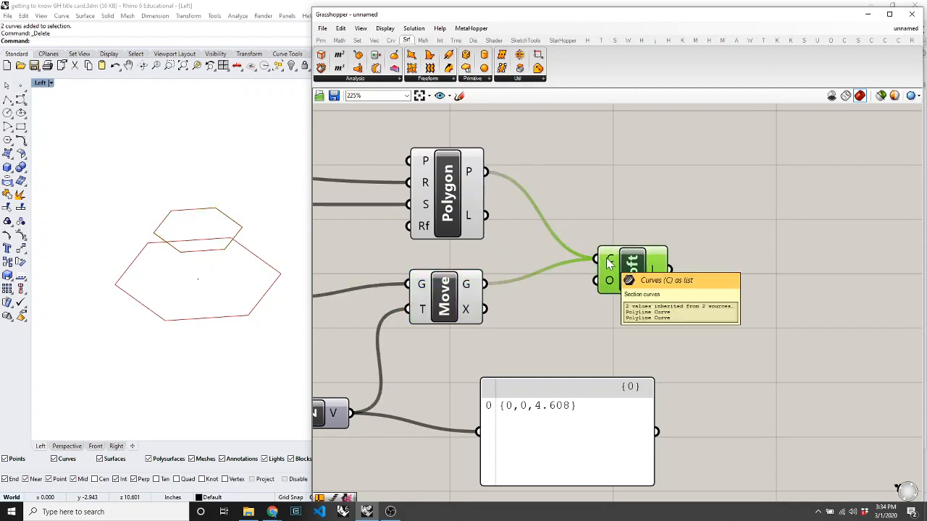
pyautogui.scroll(4, 238, 281)
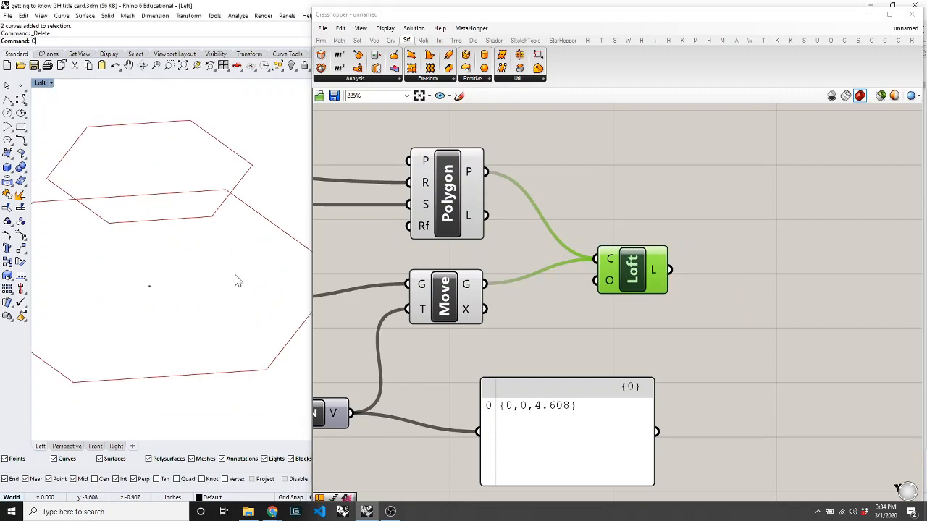
# Turn preview back on for the Polygon and Move components, orbiting the Left view to see the hexagons.
pyautogui.moveTo(236, 281)
pyautogui.mouseDown(button='right')
pyautogui.moveTo(207, 186)
pyautogui.moveTo(248, 201)
pyautogui.moveTo(248, 273)
pyautogui.mouseUp(button='right')
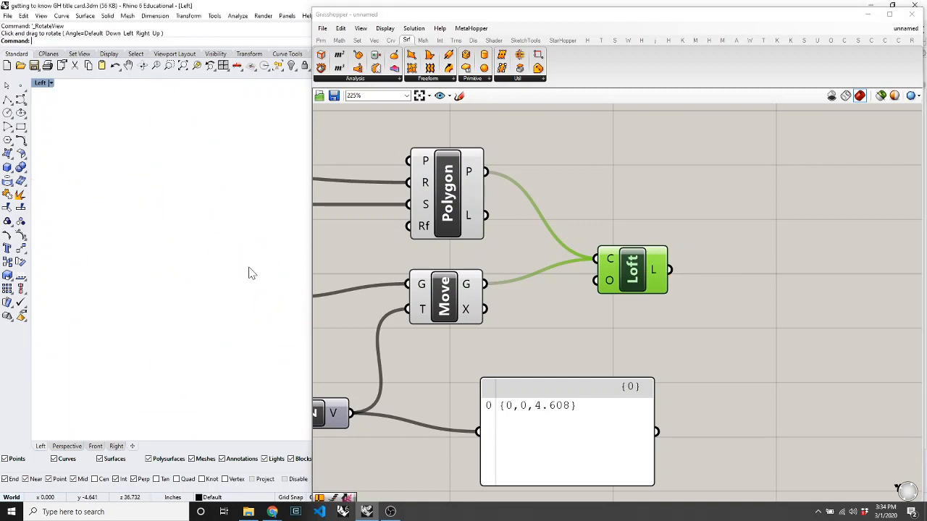
pyautogui.rightClick(758, 338)
pyautogui.click(524, 181)
pyautogui.moveTo(523, 181); pyautogui.dragTo(432, 340)
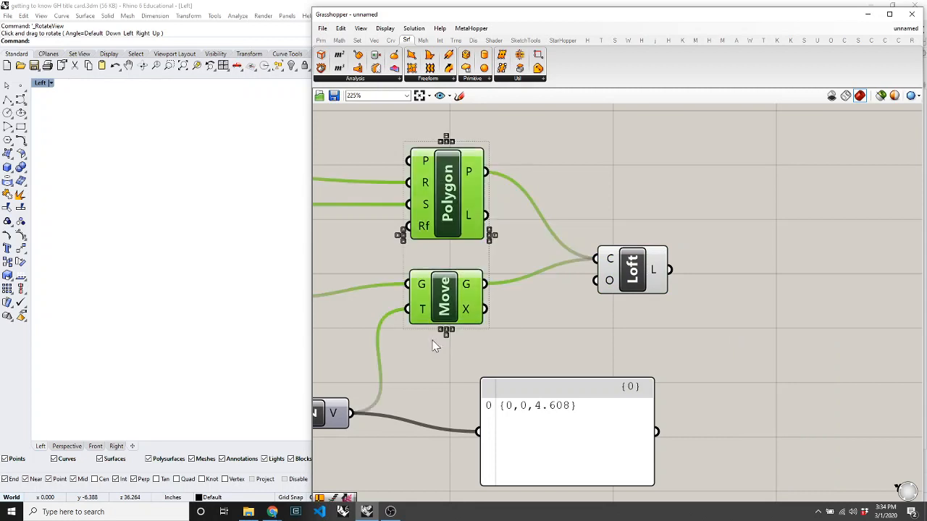
pyautogui.rightClick(432, 346)
pyautogui.click(464, 406)
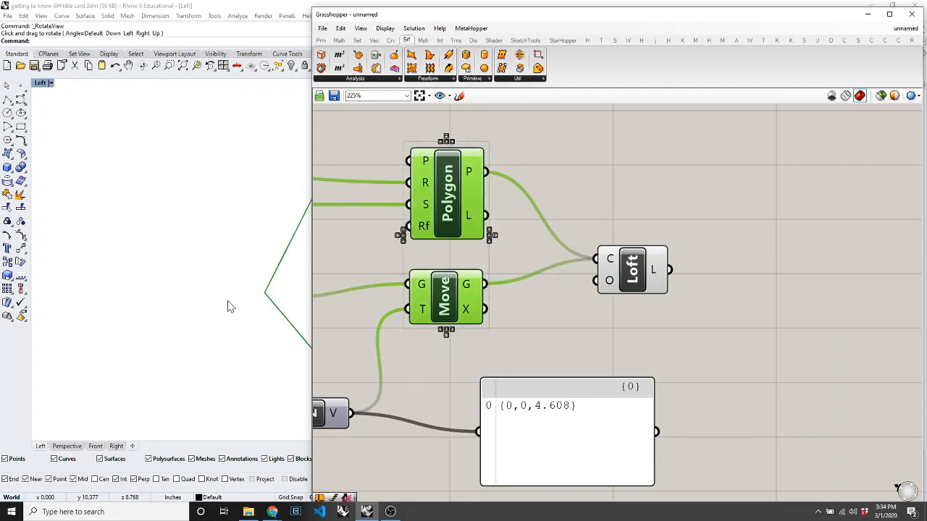
pyautogui.moveTo(227, 306); pyautogui.dragTo(201, 281, button='right')
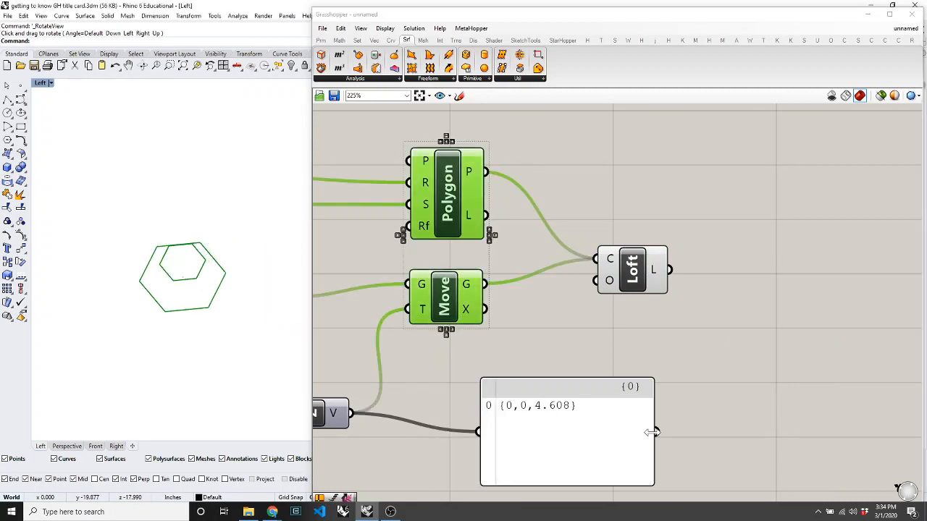
# Pause the screen recording from the system tray.
pyautogui.click(818, 512)
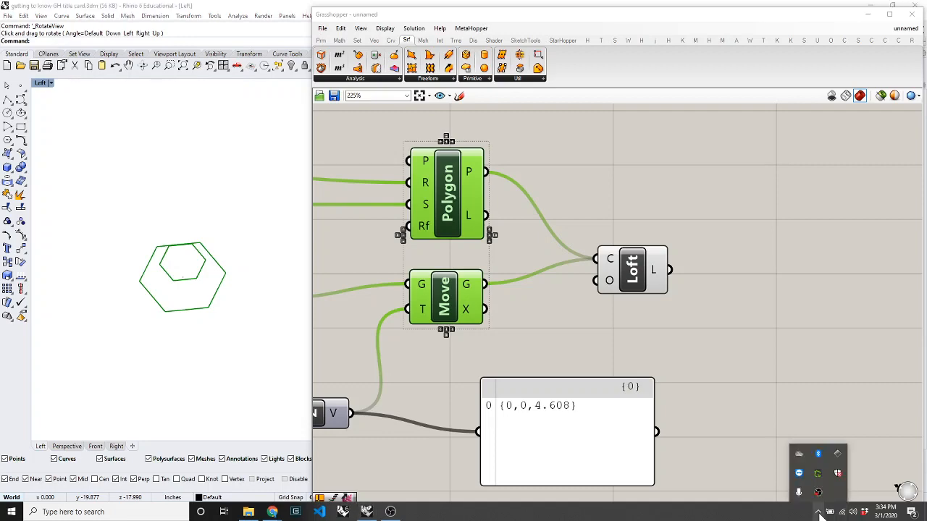
pyautogui.click(824, 493)
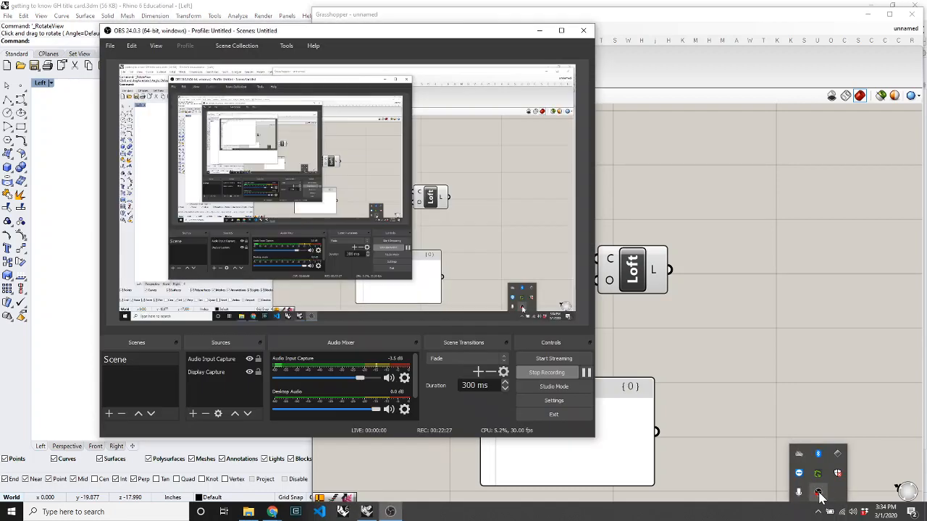
pyautogui.click(587, 373)
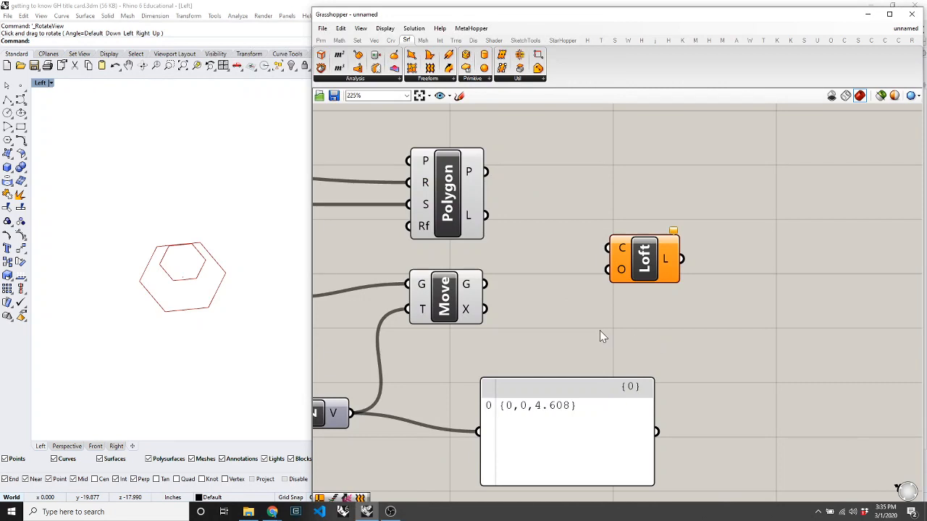
# Delete the old Loft and place a fresh one via canvas search for 'loft'.
pyautogui.click(665, 270)
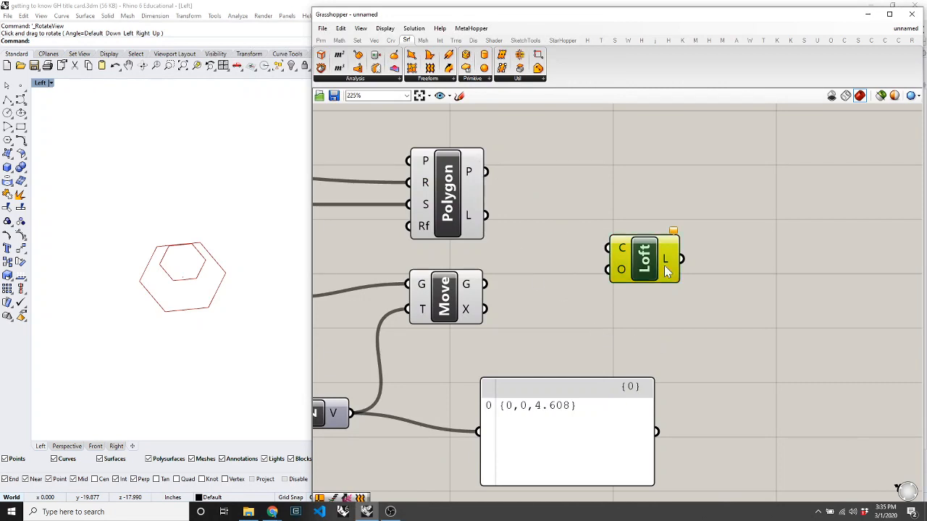
pyautogui.press('Delete')
pyautogui.doubleClick(664, 265)
pyautogui.write('loft')
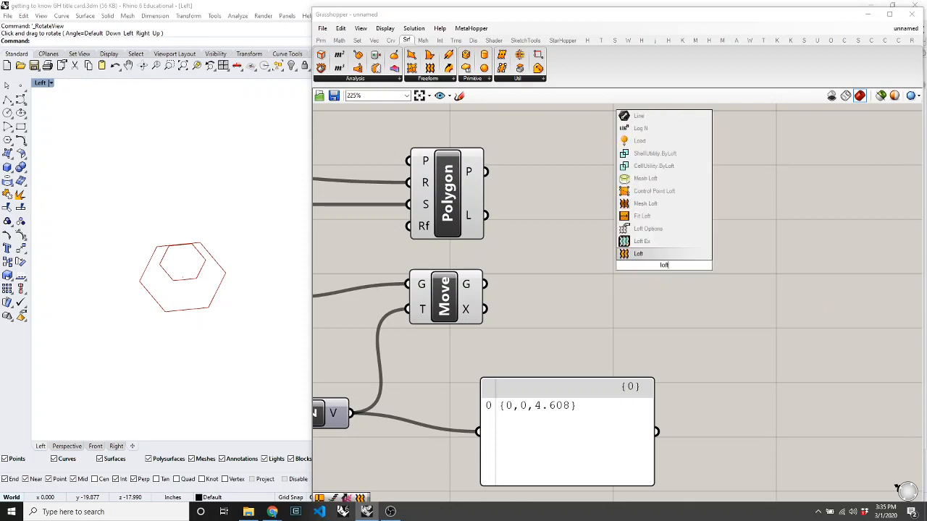
pyautogui.press('Return')
# Wire the outer Polygon and the raised Move output into Loft's C input to form the surface.
pyautogui.click(476, 179)
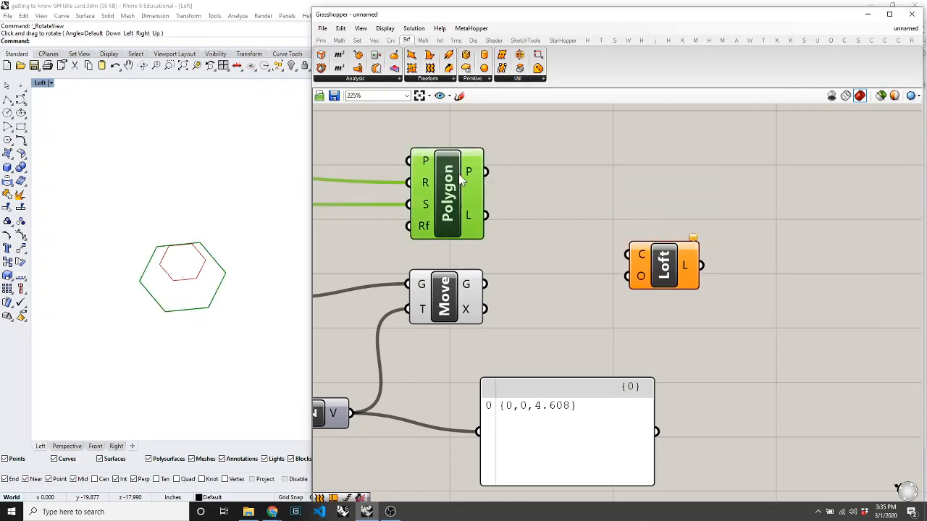
pyautogui.moveTo(485, 172); pyautogui.dragTo(628, 255)
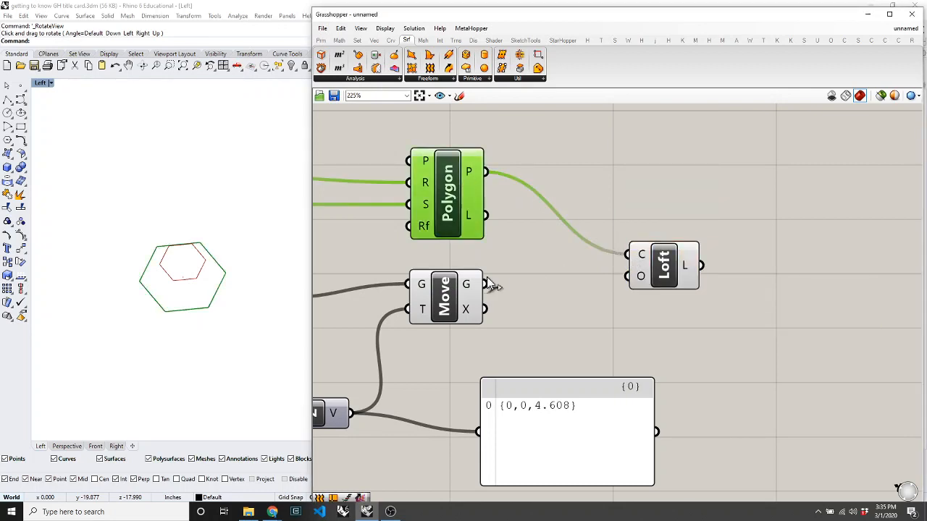
pyautogui.keyDown('shift'); pyautogui.moveTo(485, 284); pyautogui.dragTo(627, 255); pyautogui.keyUp('shift')
pyautogui.click(575, 319)
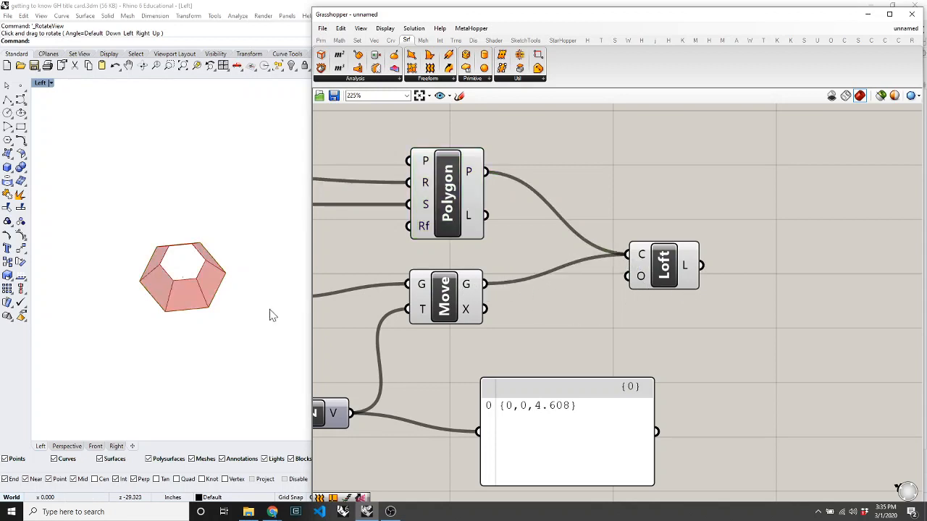
pyautogui.click(264, 314)
pyautogui.scroll(3, 182, 291)
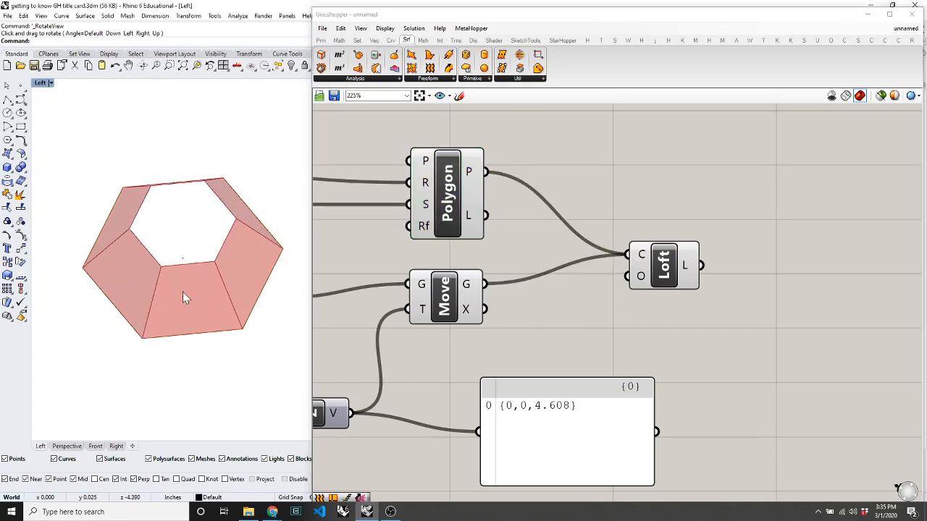
pyautogui.scroll(-2, 182, 291)
pyautogui.rightClick(644, 263)
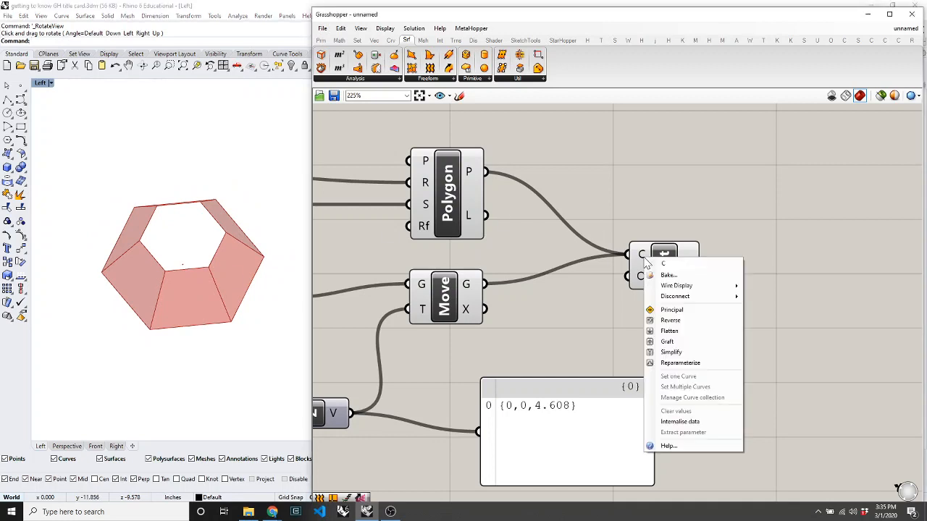
pyautogui.rightClick(638, 278)
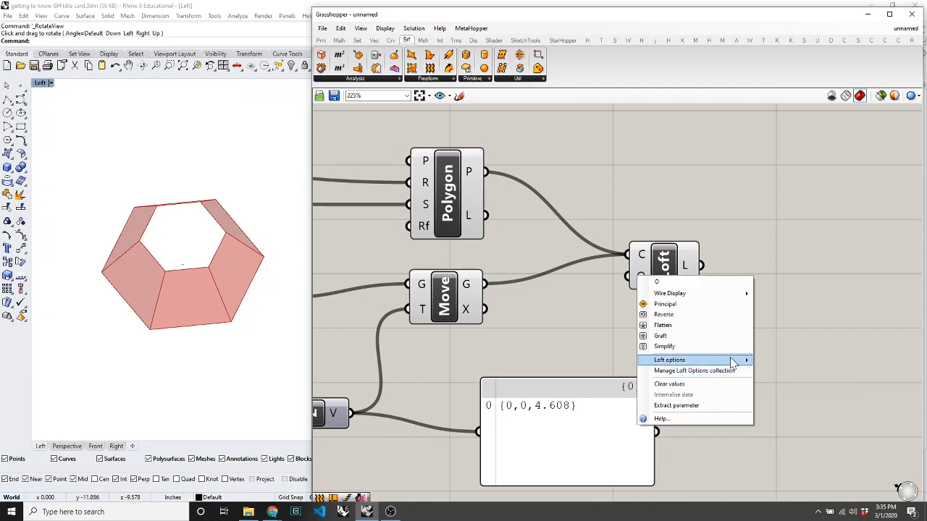
pyautogui.moveTo(733, 362)
pyautogui.click(825, 382)
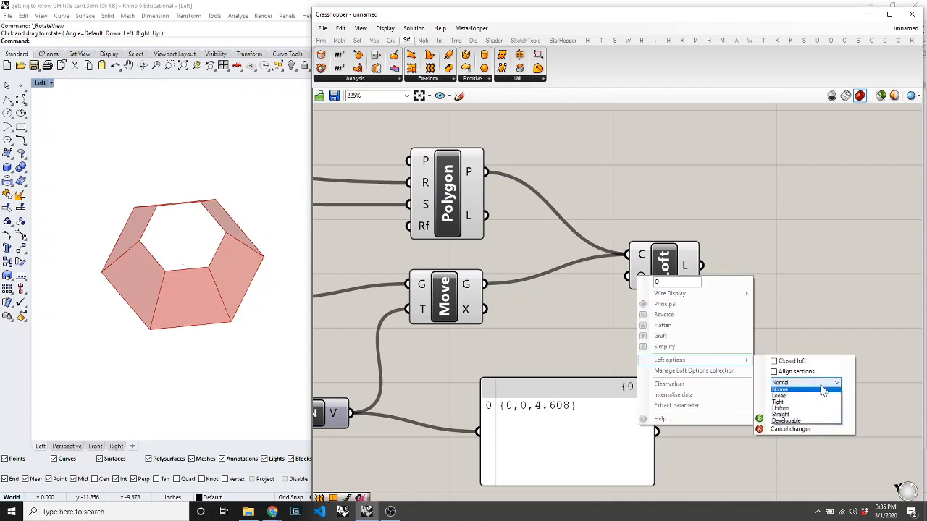
pyautogui.click(801, 418)
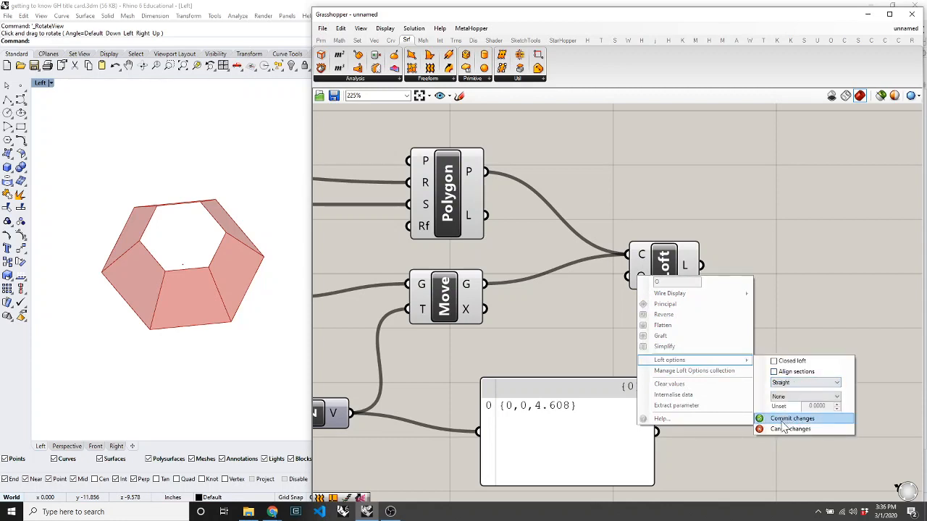
pyautogui.click(788, 419)
pyautogui.rightClick(634, 281)
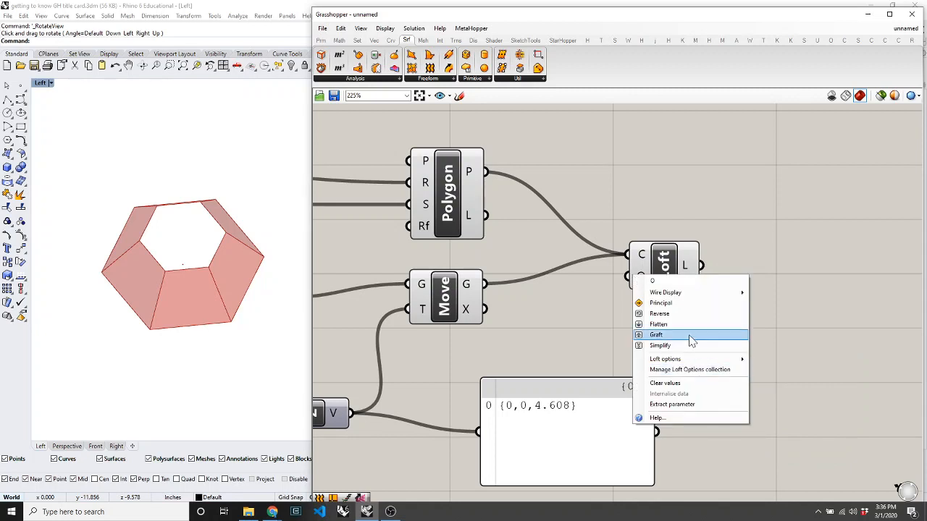
pyautogui.moveTo(738, 360)
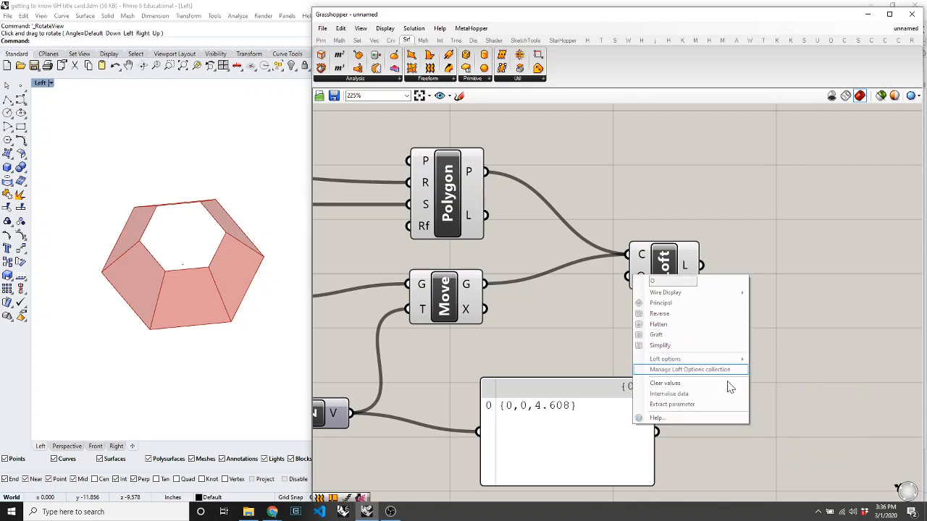
pyautogui.click(587, 324)
pyautogui.rightClick(636, 282)
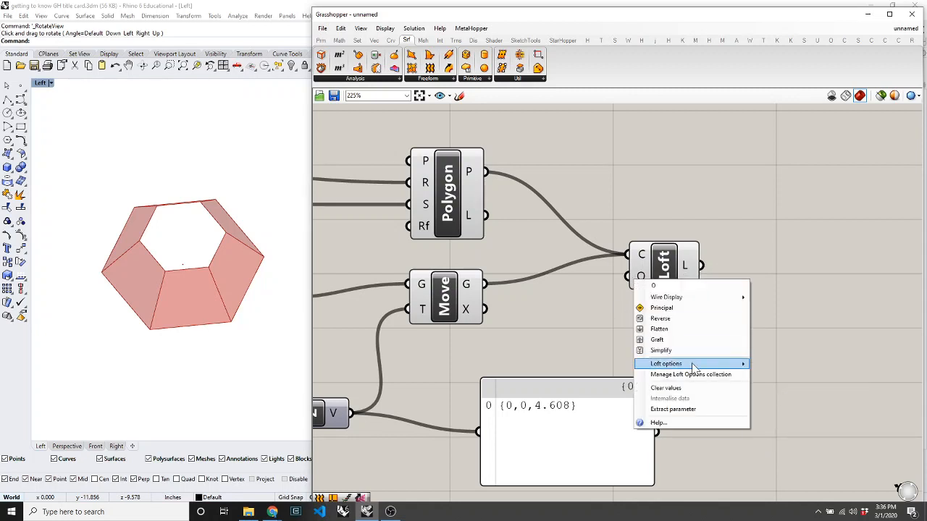
pyautogui.moveTo(693, 365)
pyautogui.click(800, 387)
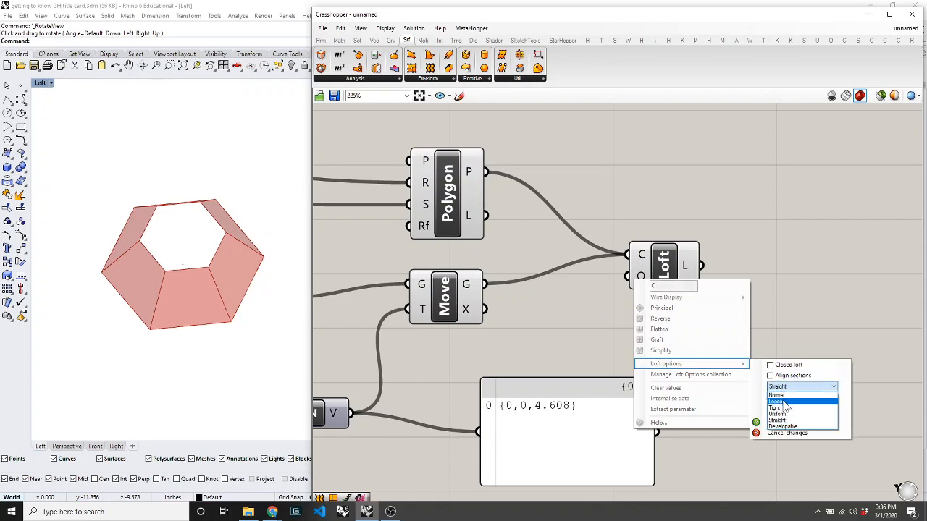
pyautogui.click(780, 397)
pyautogui.click(773, 423)
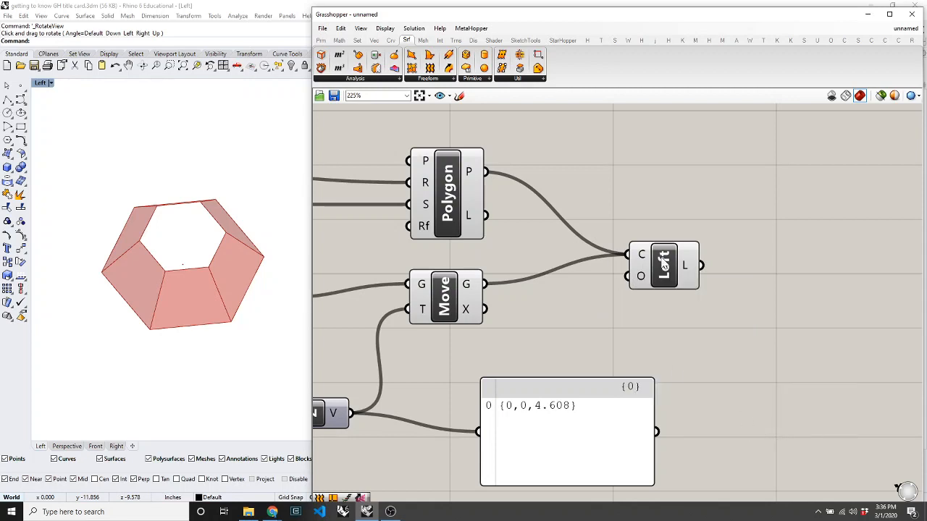
pyautogui.moveTo(665, 281); pyautogui.dragTo(599, 275)
# Move the Loft component up beside the polygons and orbit the Rhino view to see the loft from above.
pyautogui.click(683, 282)
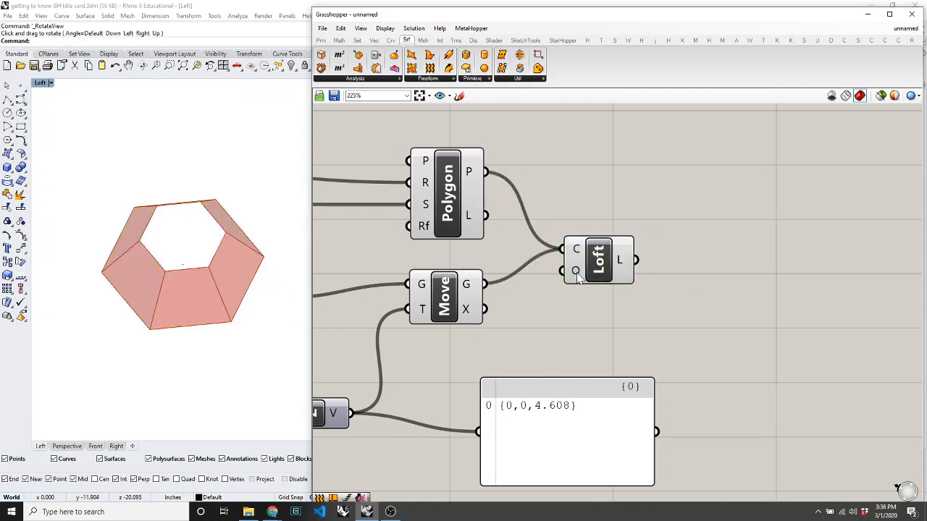
pyautogui.moveTo(599, 265); pyautogui.dragTo(606, 248)
pyautogui.click(679, 280)
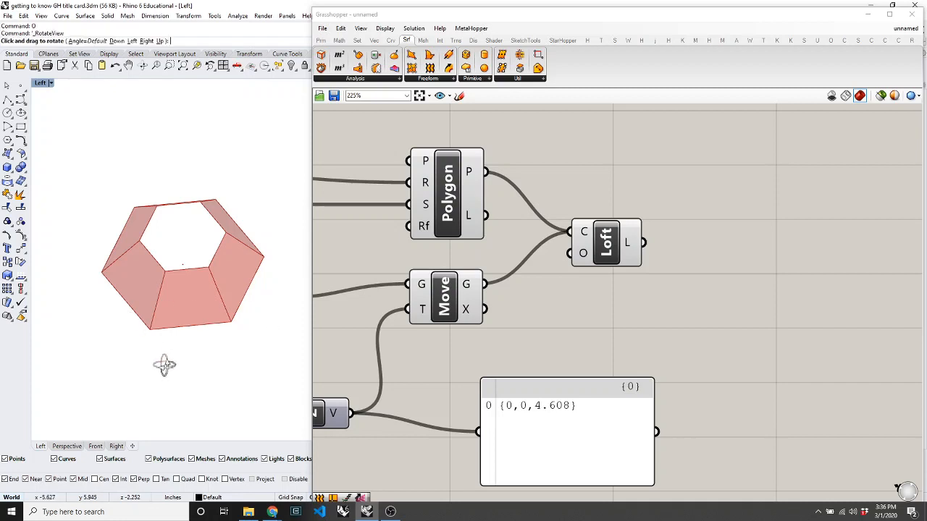
pyautogui.moveTo(163, 366)
pyautogui.mouseDown(button='right')
pyautogui.moveTo(178, 302)
pyautogui.moveTo(137, 248)
pyautogui.moveTo(161, 314)
pyautogui.moveTo(171, 374)
pyautogui.moveTo(163, 352)
pyautogui.moveTo(164, 381)
pyautogui.moveTo(162, 369)
pyautogui.mouseUp(button='right')
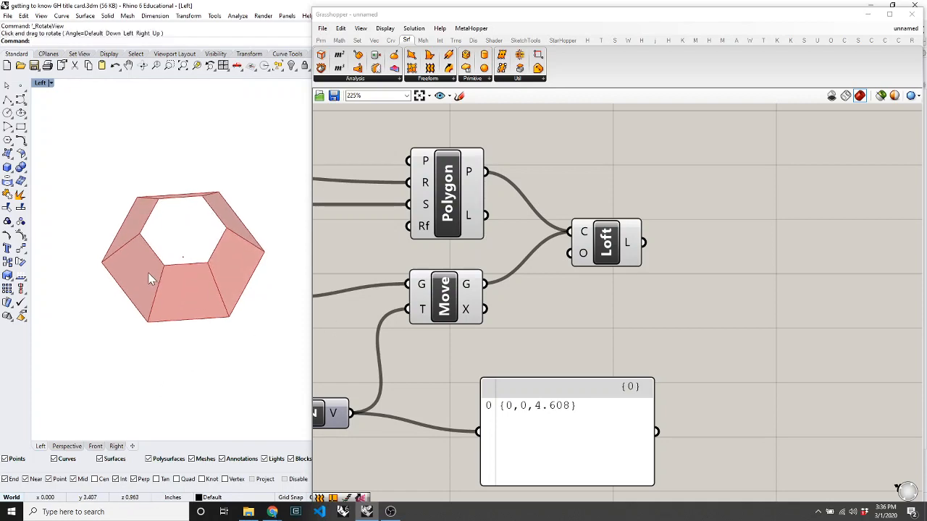
pyautogui.scroll(-5, 516, 250)
pyautogui.scroll(4, 516, 244)
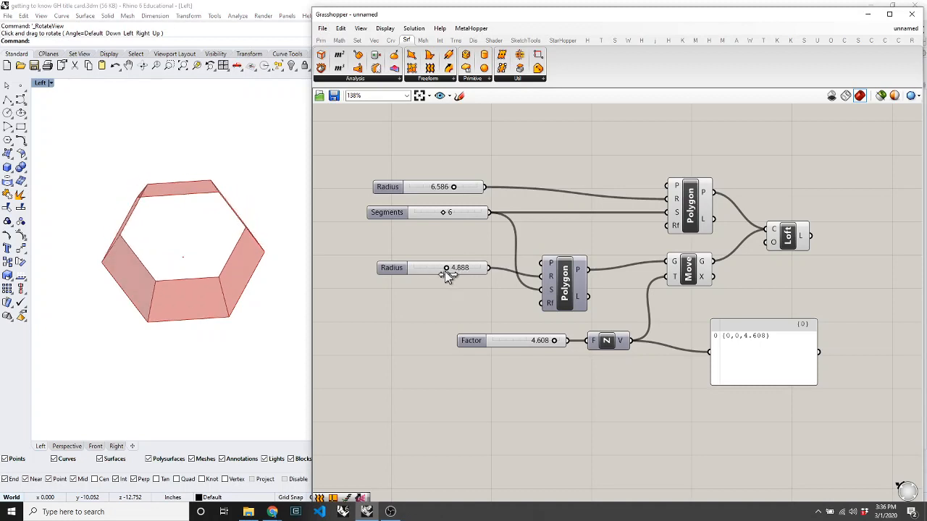
# Set the inner Radius to 3.876, Segments to 8 and Factor to 5.000, orbiting to view the loft.
pyautogui.moveTo(437, 274)
pyautogui.mouseDown()
pyautogui.moveTo(414, 275)
pyautogui.moveTo(449, 272)
pyautogui.moveTo(439, 272)
pyautogui.mouseUp()
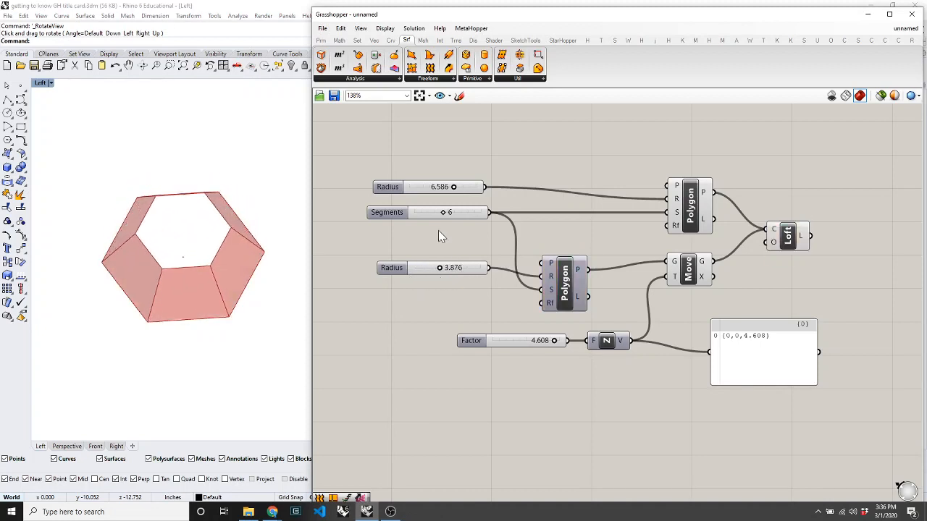
pyautogui.moveTo(443, 212); pyautogui.dragTo(421, 211)
pyautogui.moveTo(416, 215); pyautogui.dragTo(458, 187)
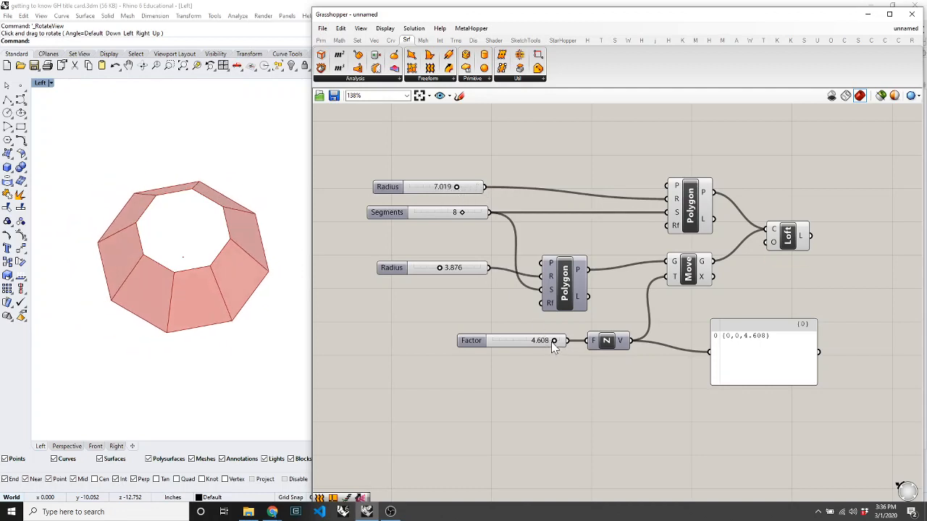
pyautogui.moveTo(552, 345); pyautogui.dragTo(607, 340)
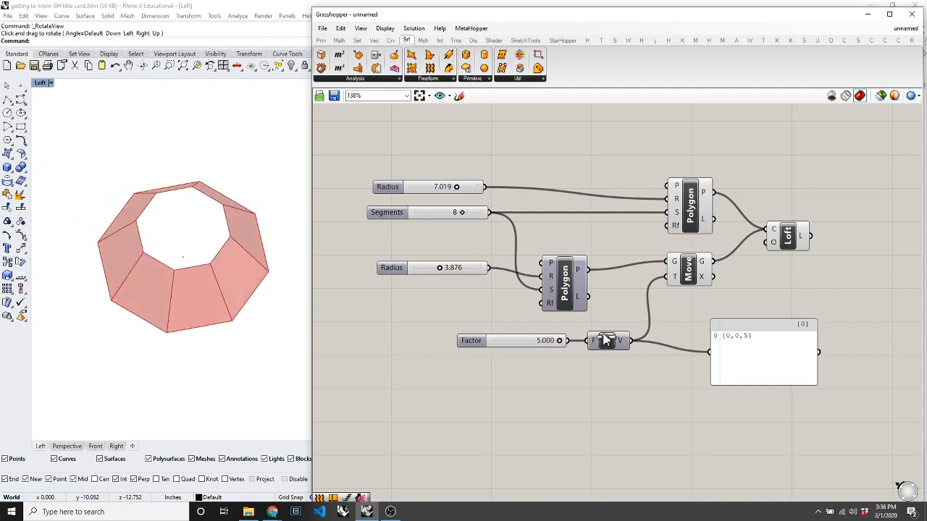
pyautogui.click(241, 362)
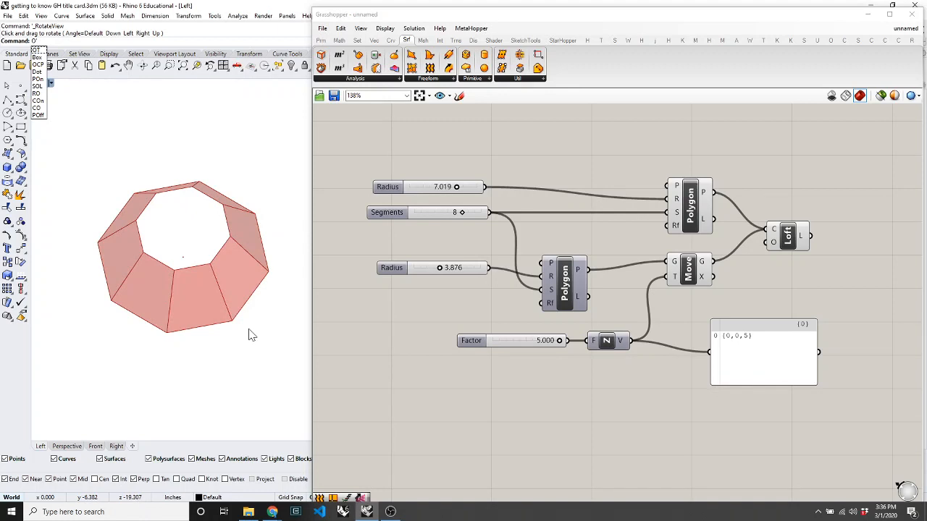
pyautogui.moveTo(248, 331); pyautogui.dragTo(220, 313, button='right')
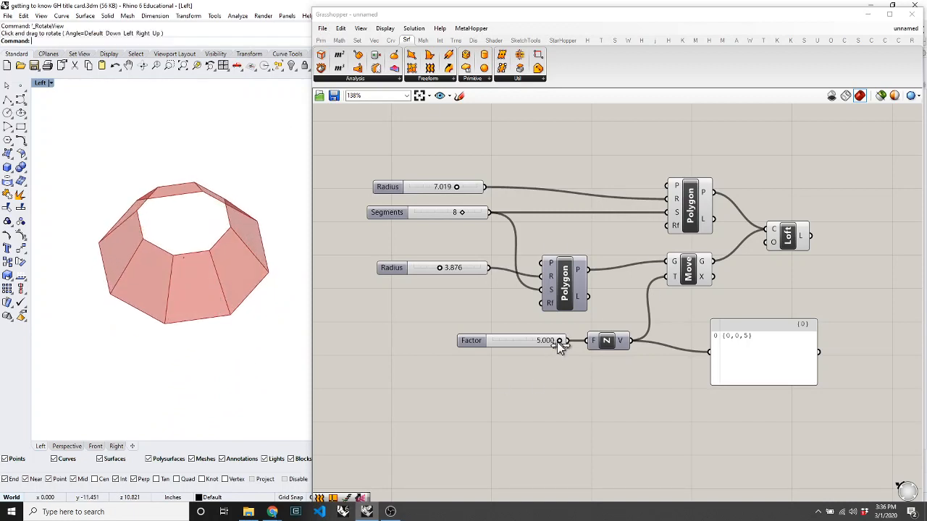
# Narrow the inner Radius to 2.937 and return Segments to 6, keeping Factor at 5.000.
pyautogui.moveTo(557, 342); pyautogui.dragTo(571, 354)
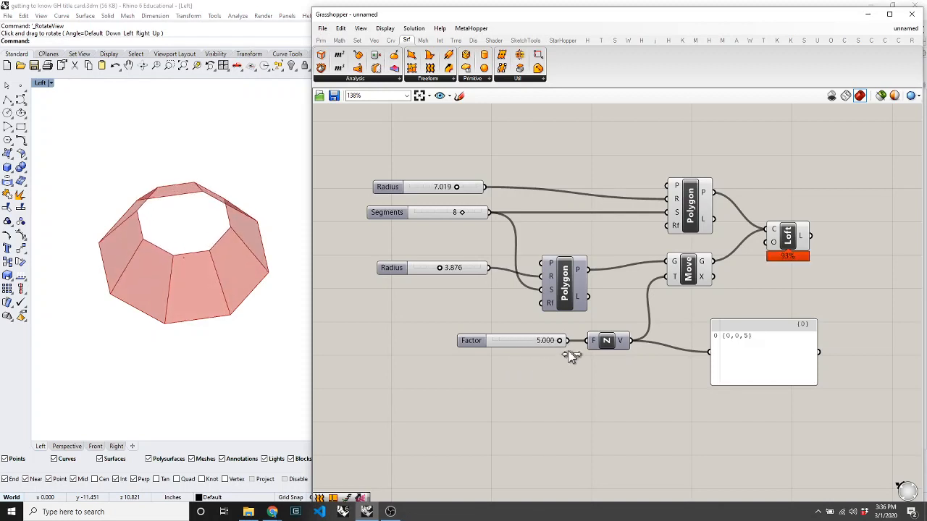
pyautogui.moveTo(441, 274)
pyautogui.mouseDown()
pyautogui.moveTo(468, 266)
pyautogui.moveTo(433, 270)
pyautogui.mouseUp()
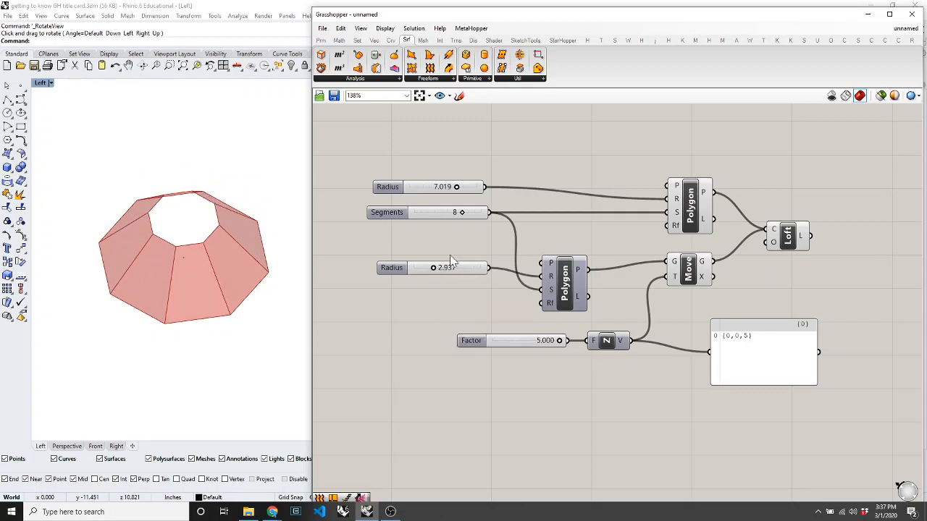
pyautogui.moveTo(466, 212); pyautogui.dragTo(442, 218)
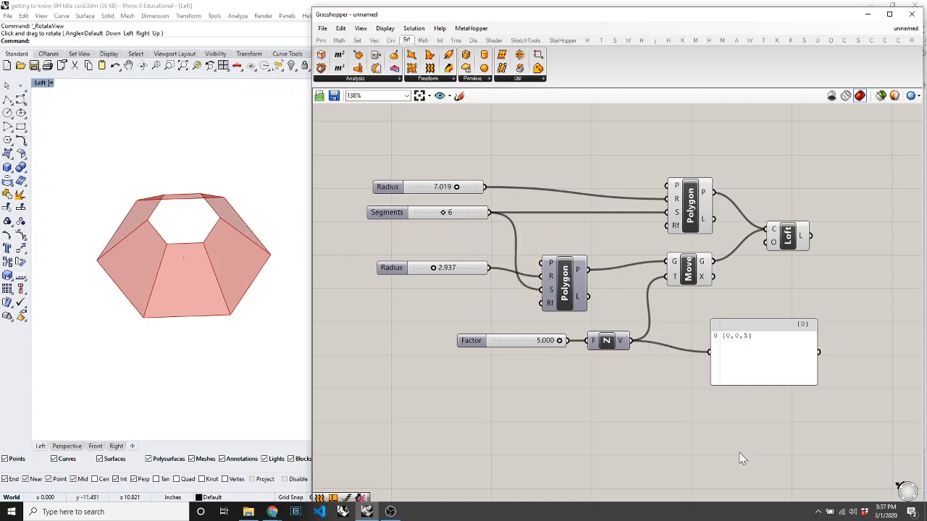
pyautogui.click(818, 511)
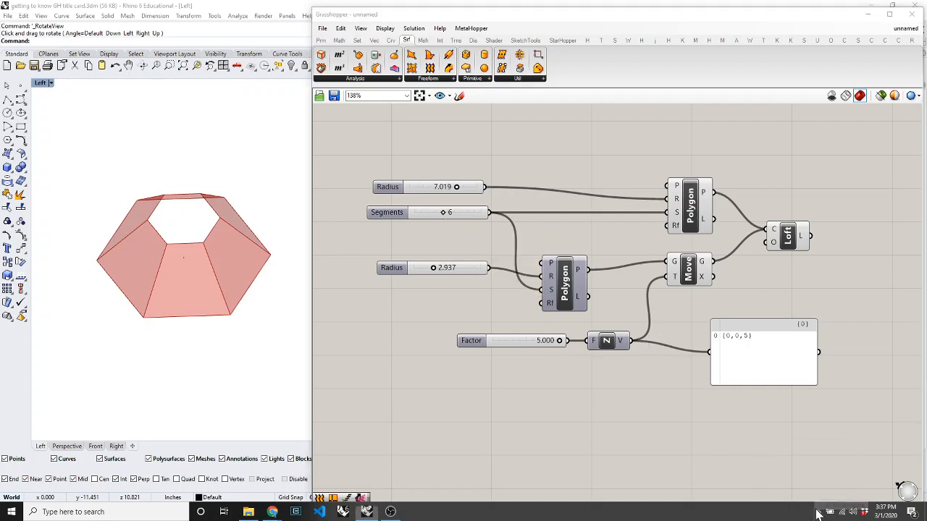